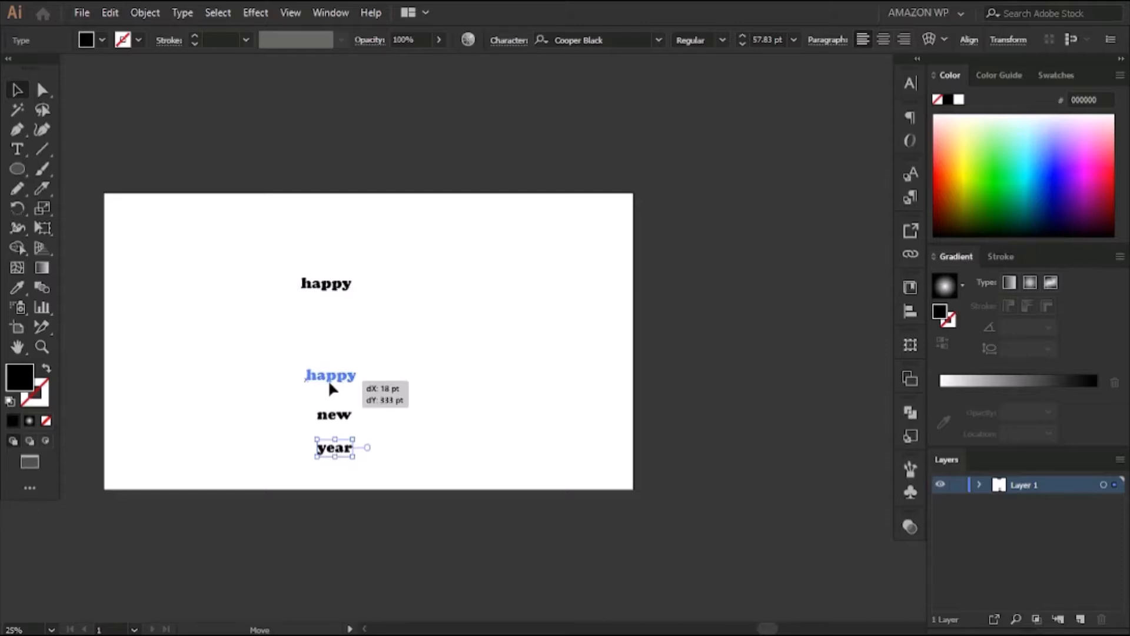
Stack the words "happy", "new" and "year" vertically and enlarge them together to about 168 pt
{"action": "left_click_drag", "start_coordinate": [327, 379], "coordinate": [328, 379]}
{"action": "left_click_drag", "start_coordinate": [285, 340], "coordinate": [423, 523]}
{"action": "left_click", "coordinate": [380, 285]}
{"action": "left_click_drag", "start_coordinate": [289, 313], "coordinate": [469, 568]}
{"action": "left_click_drag", "start_coordinate": [461, 455], "coordinate": [467, 336]}
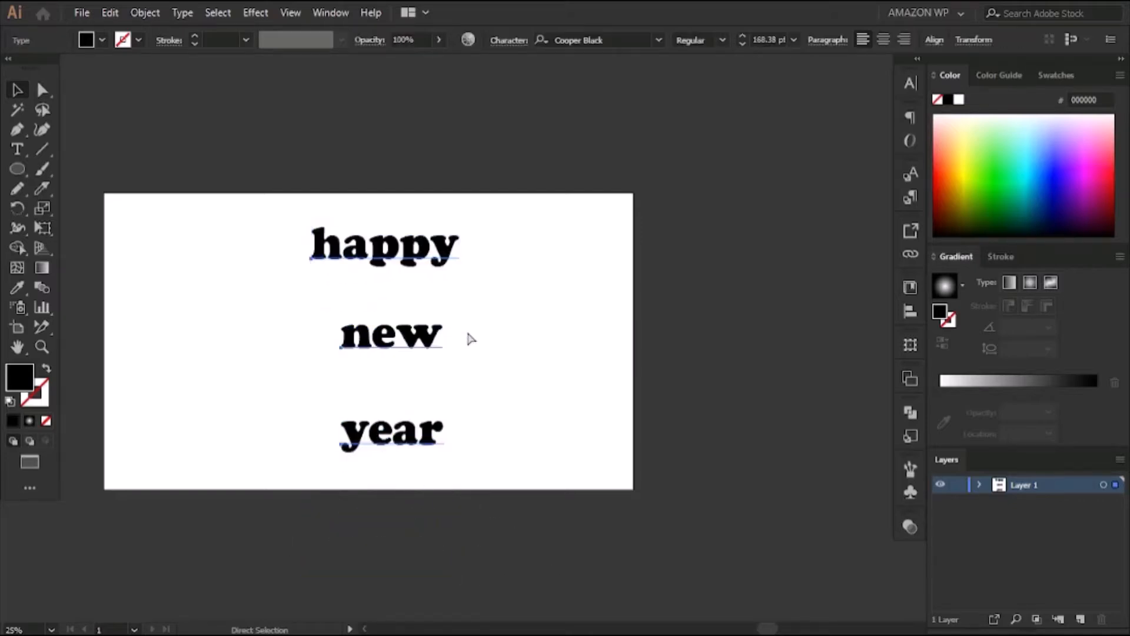
{"action": "left_click", "coordinate": [588, 332]}
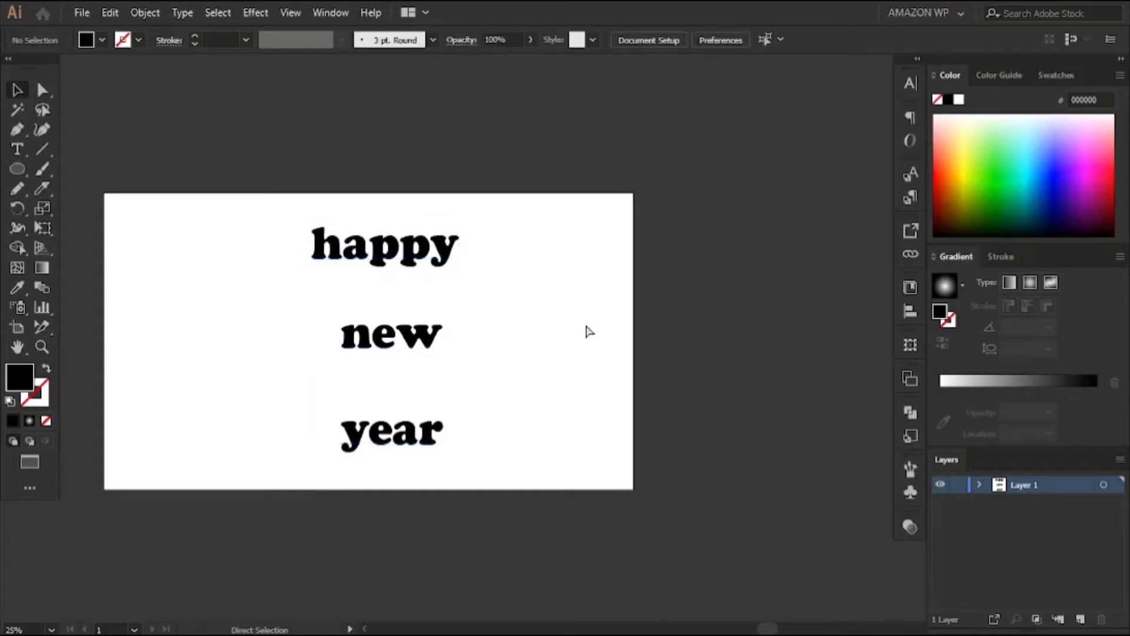
Tighten the vertical spacing between the three words and move them to the right half of the artboard
{"action": "key", "text": "ctrl+0"}
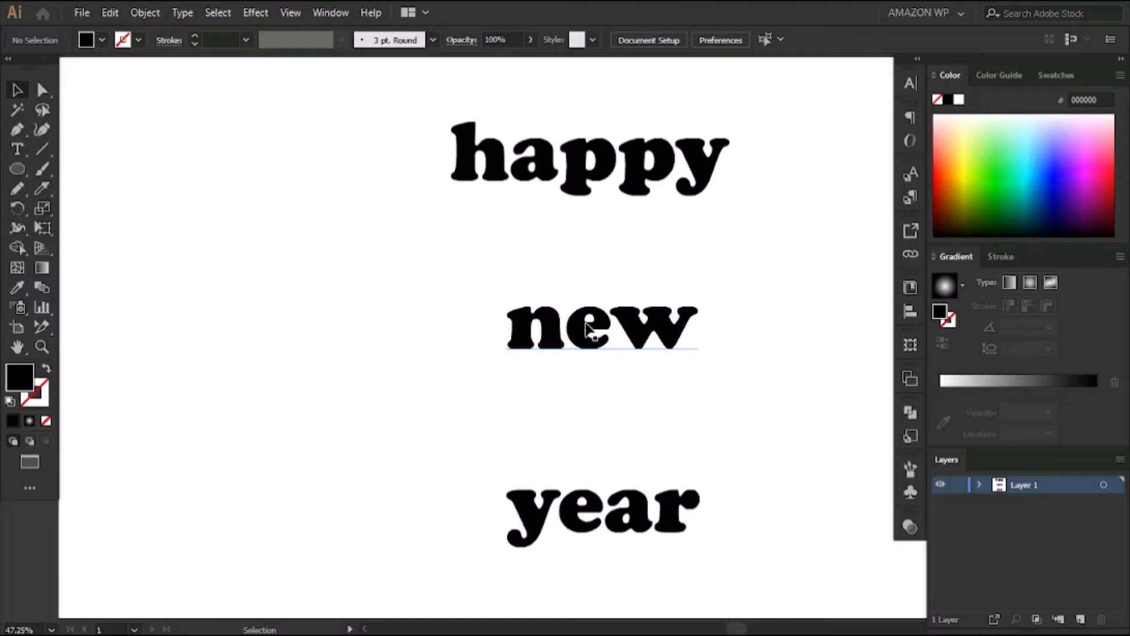
{"action": "left_click_drag", "start_coordinate": [733, 273], "coordinate": [628, 250]}
{"action": "key", "text": "ctrl+minus"}
{"action": "left_click_drag", "start_coordinate": [730, 212], "coordinate": [699, 227]}
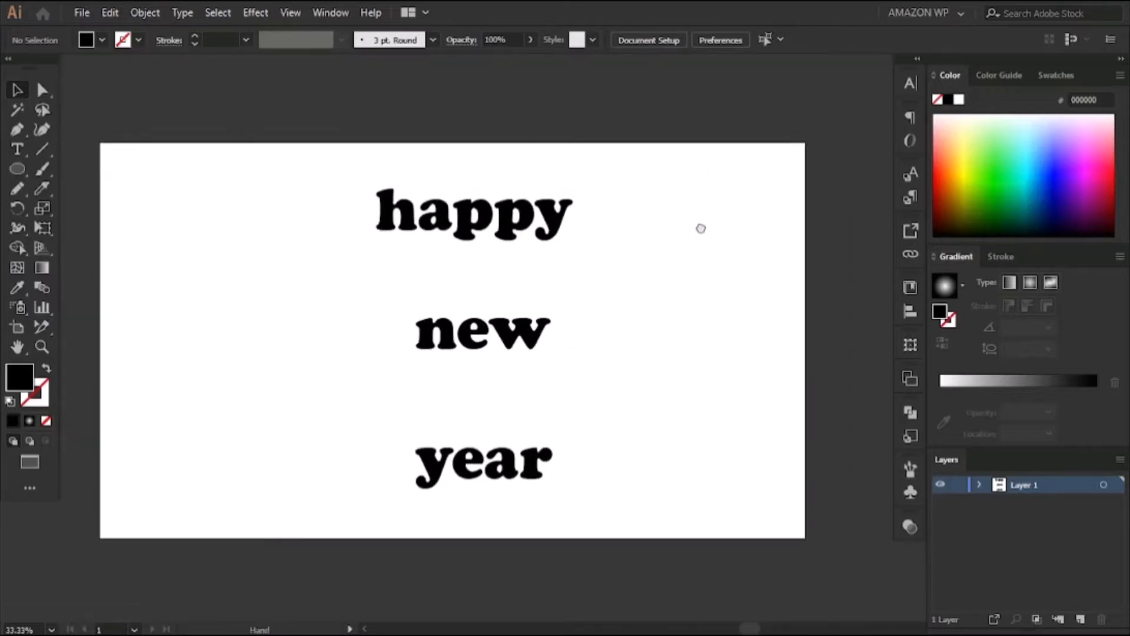
{"action": "left_click_drag", "start_coordinate": [348, 162], "coordinate": [517, 366]}
{"action": "left_click", "coordinate": [577, 487]}
{"action": "left_click_drag", "start_coordinate": [500, 232], "coordinate": [654, 301]}
{"action": "left_click_drag", "start_coordinate": [391, 202], "coordinate": [563, 441]}
{"action": "left_click_drag", "start_coordinate": [534, 341], "coordinate": [662, 342]}
{"action": "left_click", "coordinate": [353, 232]}
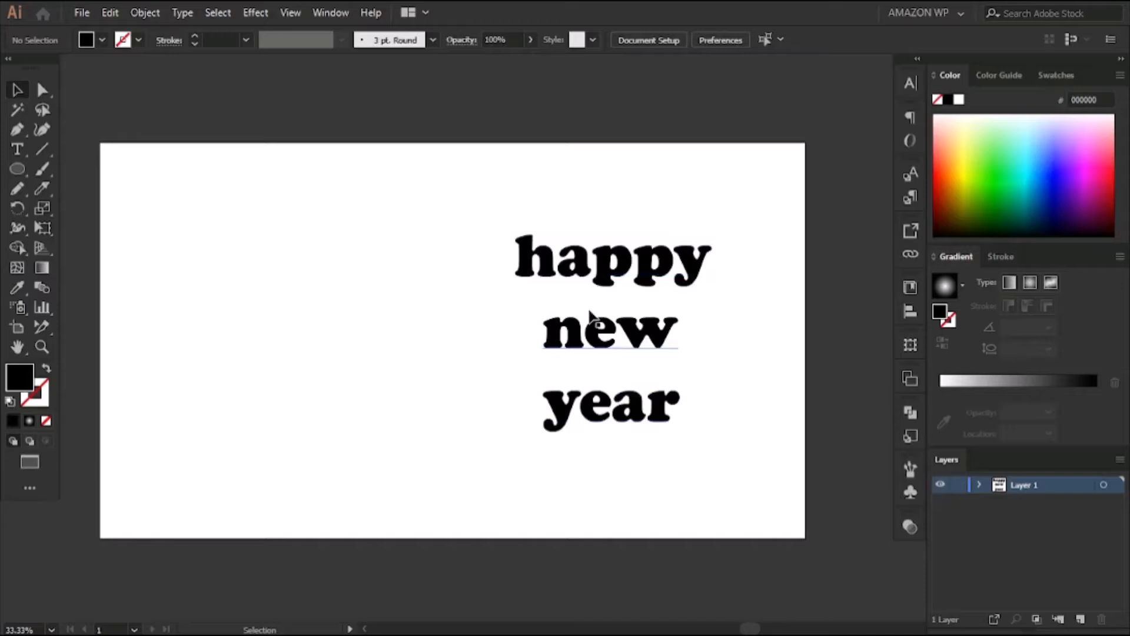
Draw a circle about 898 pt in diameter on the artboard's left half, with no fill and a black 1 pt stroke
{"action": "left_click", "coordinate": [17, 170]}
{"action": "left_click_drag", "start_coordinate": [139, 187], "coordinate": [398, 517]}
{"action": "left_click", "coordinate": [47, 419]}
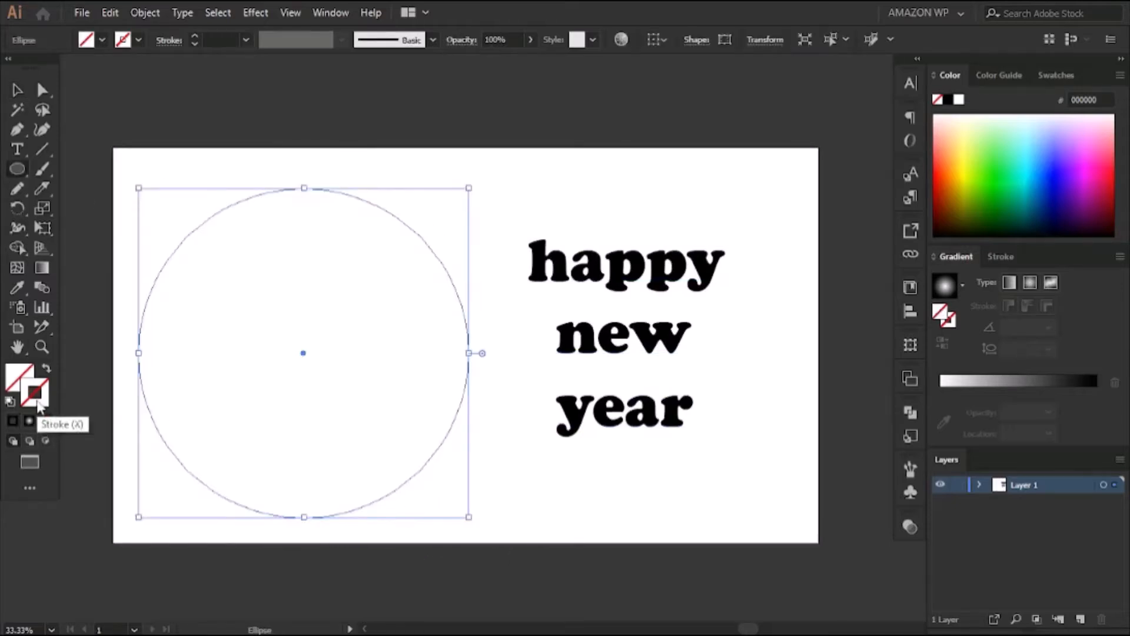
{"action": "left_click", "coordinate": [14, 421]}
{"action": "left_click", "coordinate": [18, 90]}
{"action": "left_click", "coordinate": [114, 137]}
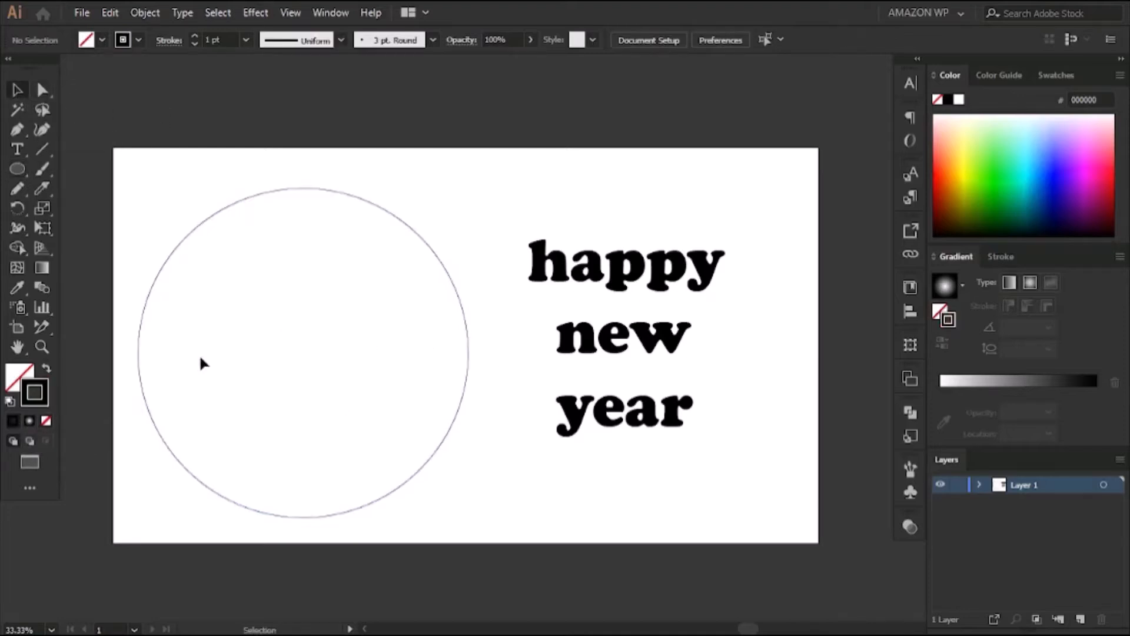
Cut the circle with the Knife into three stacked sections using two curved, roughly horizontal cuts
{"action": "left_click_drag", "start_coordinate": [43, 190], "coordinate": [82, 229]}
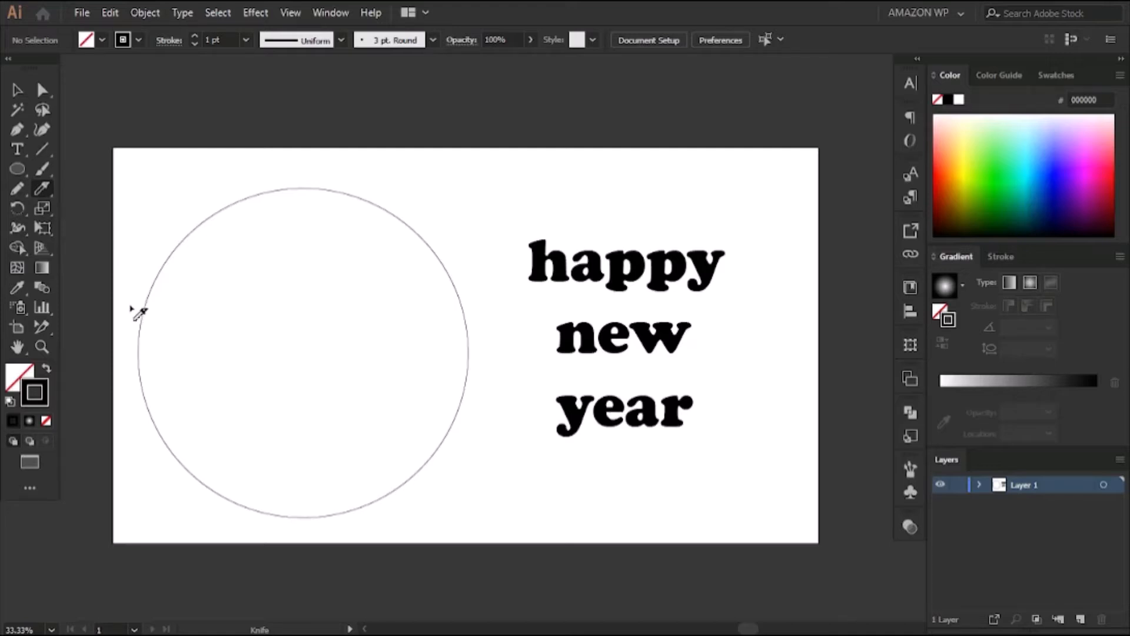
{"action": "mouse_move", "coordinate": [131, 305]}
{"action": "left_mouse_down"}
{"action": "mouse_move", "coordinate": [322, 323]}
{"action": "mouse_move", "coordinate": [388, 312]}
{"action": "mouse_move", "coordinate": [478, 265]}
{"action": "left_mouse_up"}
{"action": "scroll", "coordinate": [253, 453], "scroll_direction": "down", "scroll_amount": 2}
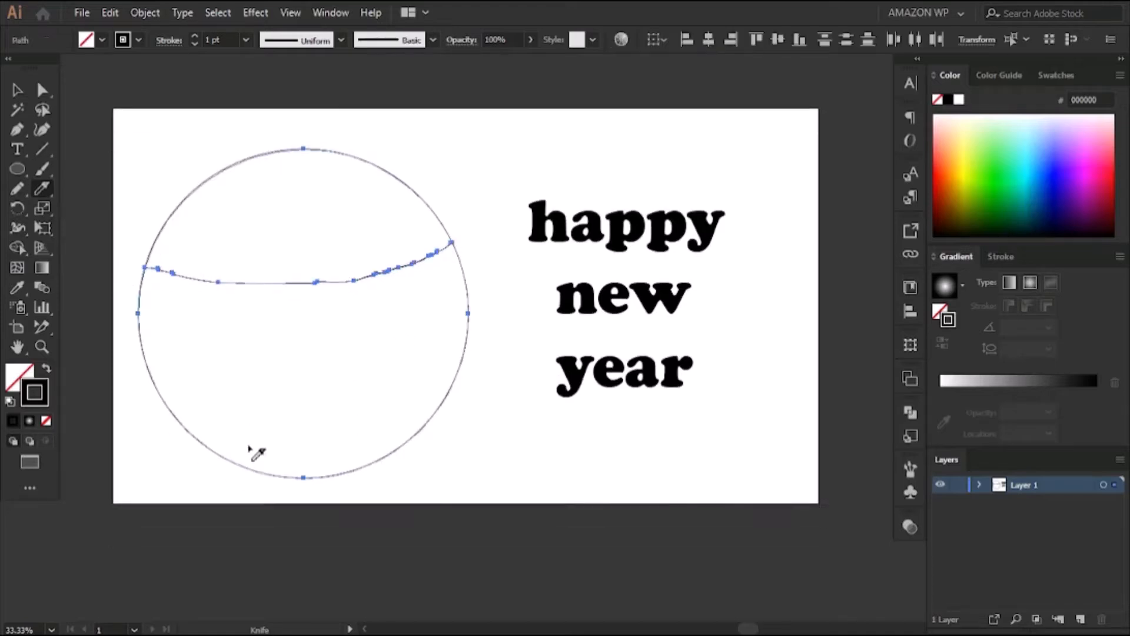
{"action": "mouse_move", "coordinate": [151, 403]}
{"action": "left_mouse_down"}
{"action": "mouse_move", "coordinate": [391, 369]}
{"action": "mouse_move", "coordinate": [479, 373]}
{"action": "mouse_move", "coordinate": [470, 382]}
{"action": "left_mouse_up"}
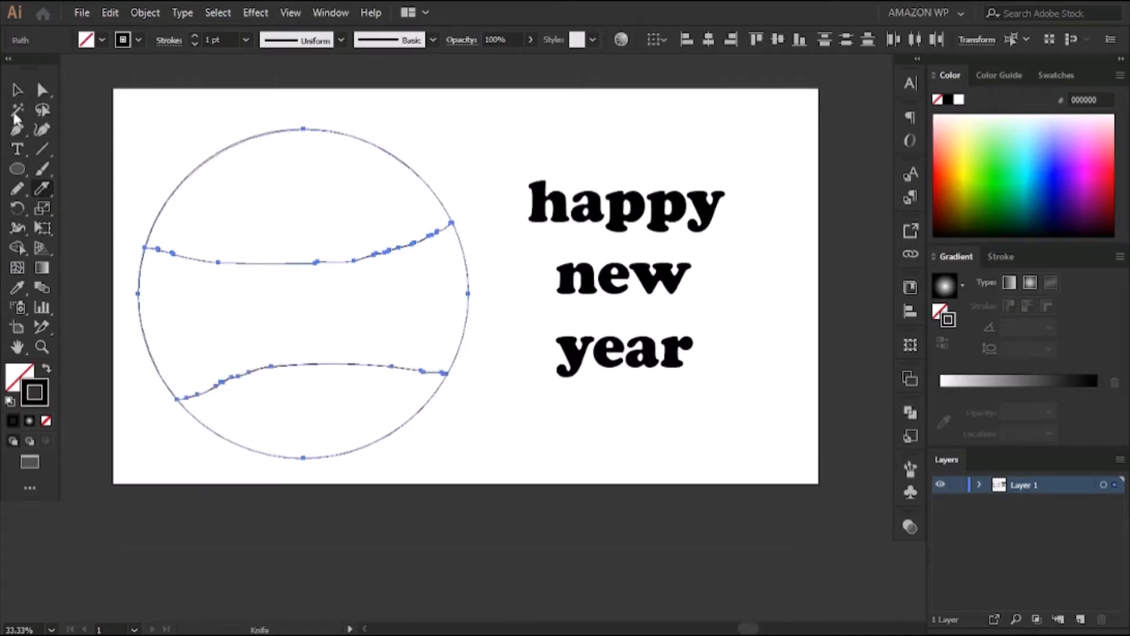
{"action": "left_click", "coordinate": [17, 89]}
{"action": "left_click", "coordinate": [505, 148]}
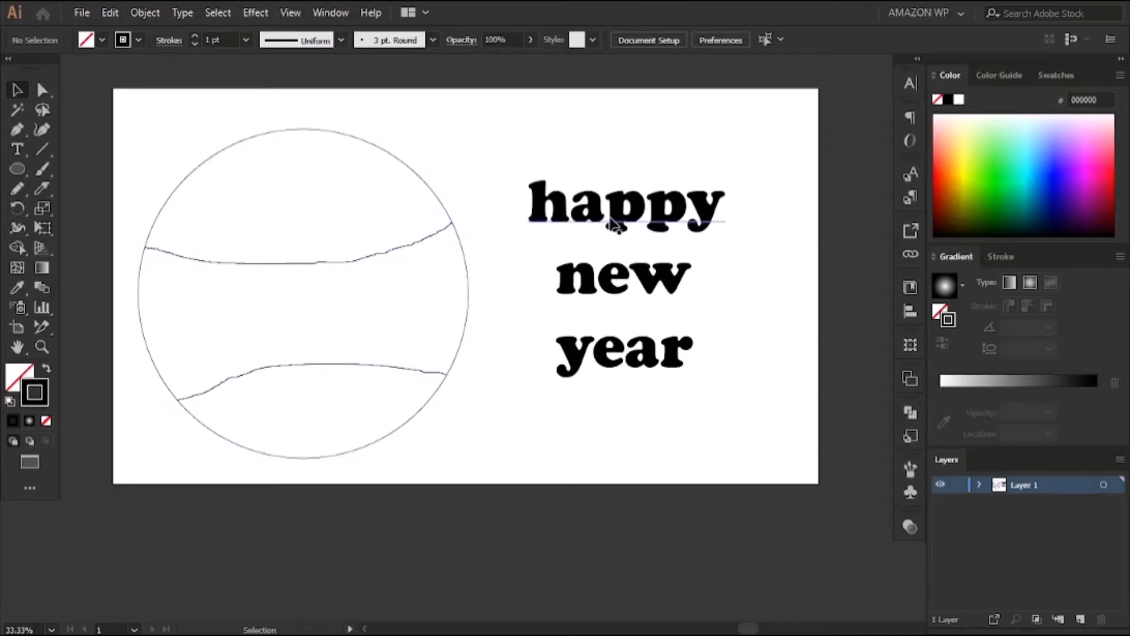
Place an enlarged "happy" over the circle's top section and envelope-distort it with that section as the top object
{"action": "left_click_drag", "start_coordinate": [613, 224], "coordinate": [280, 205]}
{"action": "left_click_drag", "start_coordinate": [386, 190], "coordinate": [352, 193]}
{"action": "left_click", "coordinate": [509, 128]}
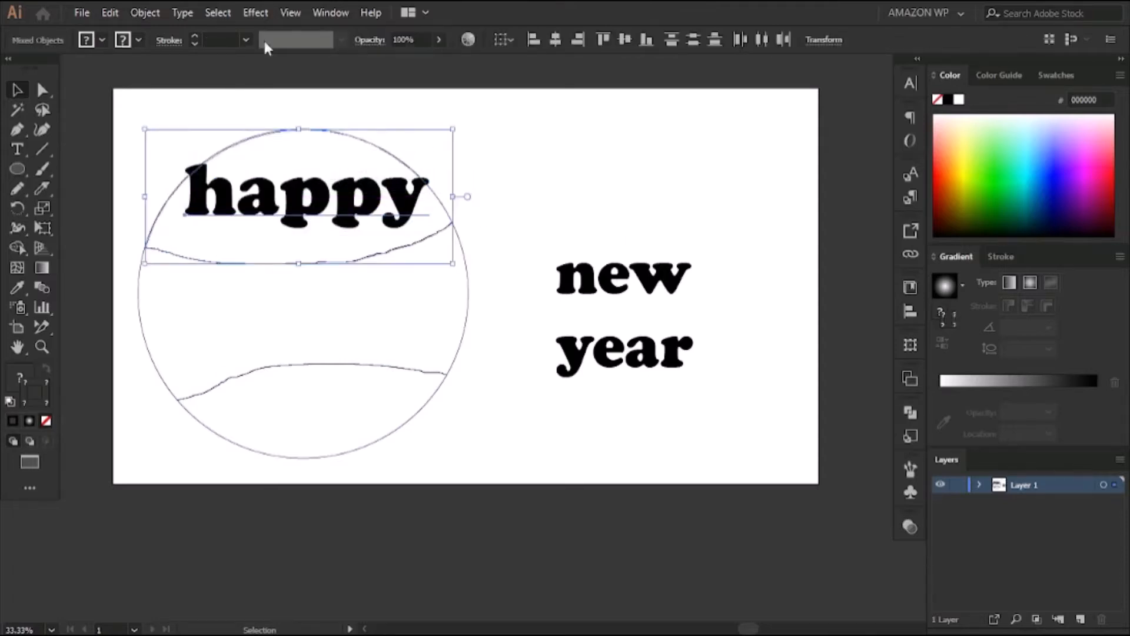
{"action": "left_click", "coordinate": [145, 12]}
{"action": "mouse_move", "coordinate": [289, 456]}
{"action": "left_click", "coordinate": [548, 490]}
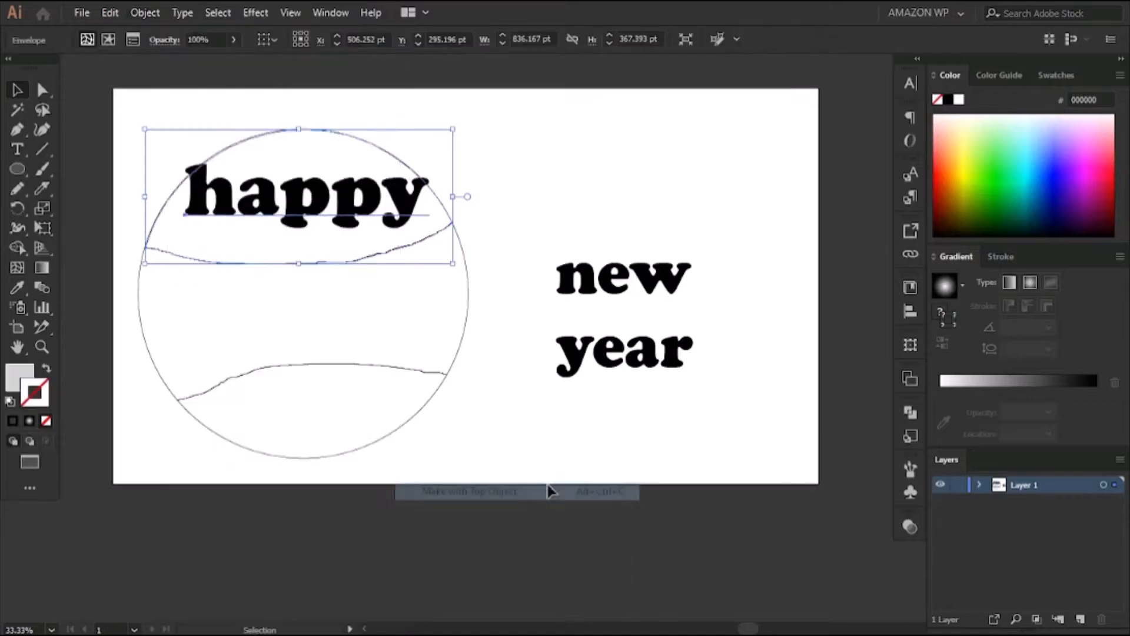
{"action": "left_click", "coordinate": [551, 191]}
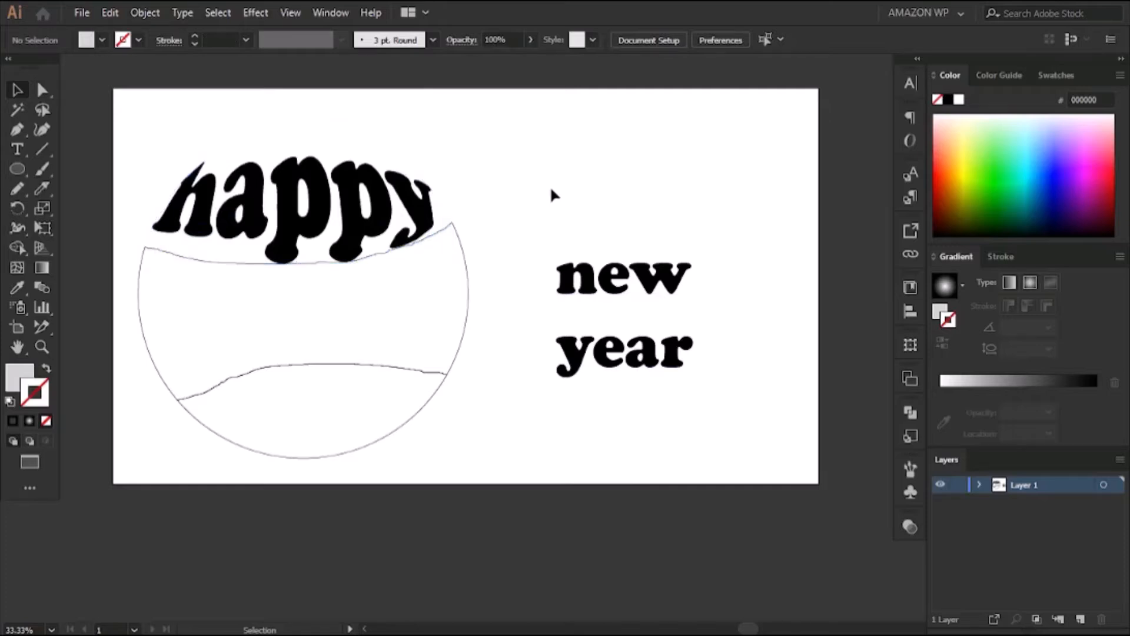
Place "new" over the circle's middle section and envelope-distort it with that section as the top object
{"action": "left_click_drag", "start_coordinate": [651, 287], "coordinate": [329, 357]}
{"action": "left_click", "coordinate": [483, 348]}
{"action": "left_click_drag", "start_coordinate": [484, 348], "coordinate": [336, 278]}
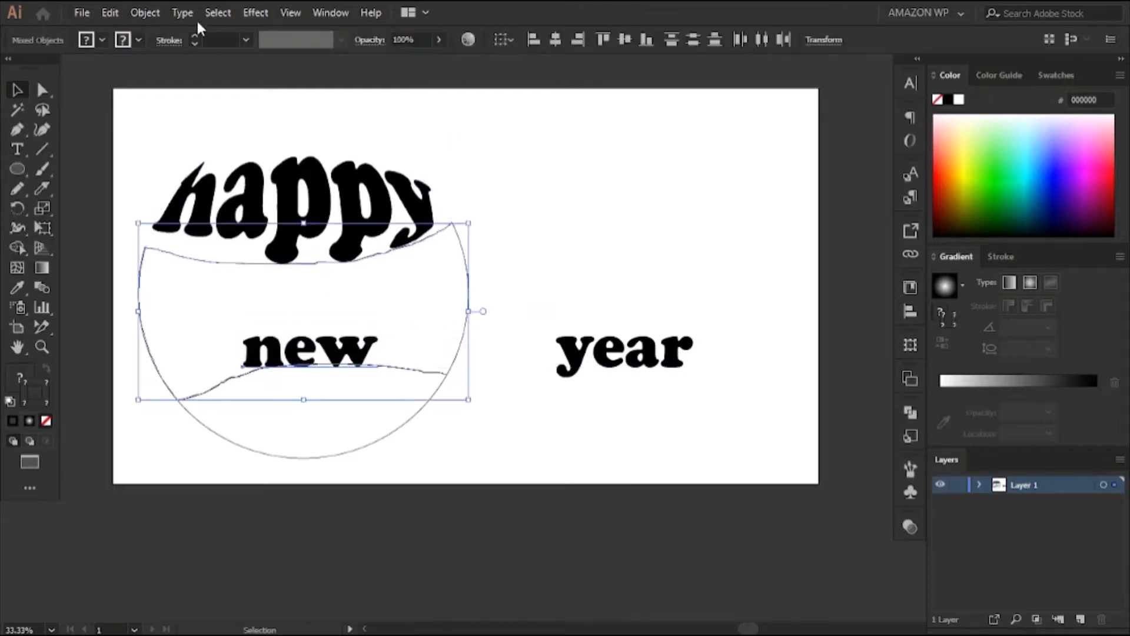
{"action": "left_click", "coordinate": [144, 13]}
{"action": "mouse_move", "coordinate": [262, 465]}
{"action": "left_click", "coordinate": [468, 491]}
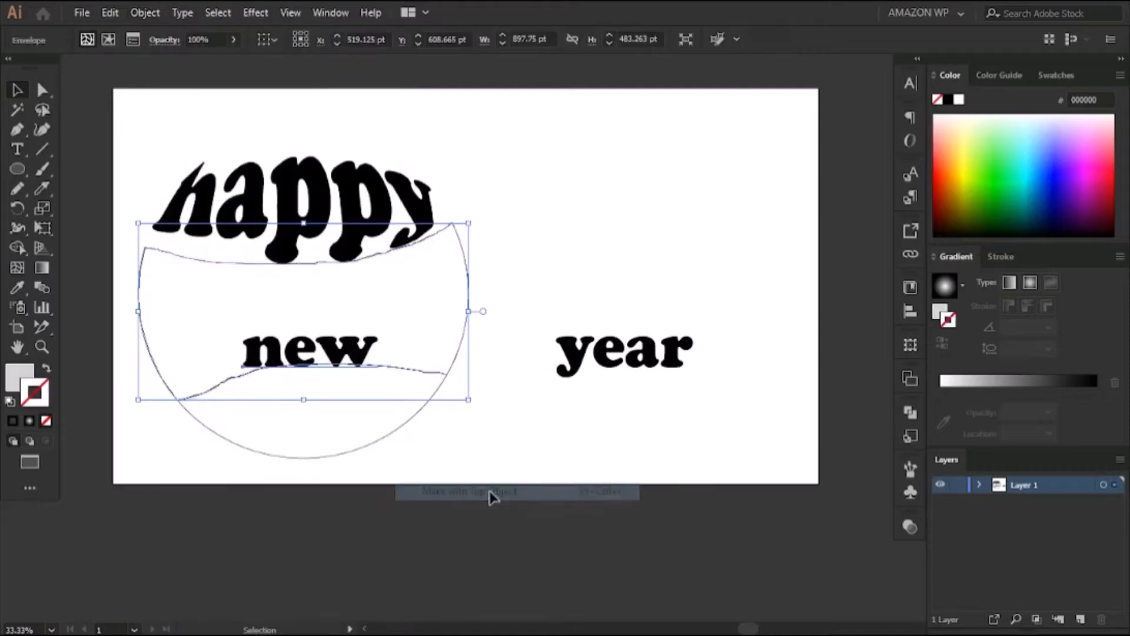
{"action": "left_click", "coordinate": [549, 265]}
Place "year" over the circle's bottom section and envelope-distort it with that section as the top object
{"action": "scroll", "coordinate": [549, 265], "scroll_direction": "down", "scroll_amount": 2}
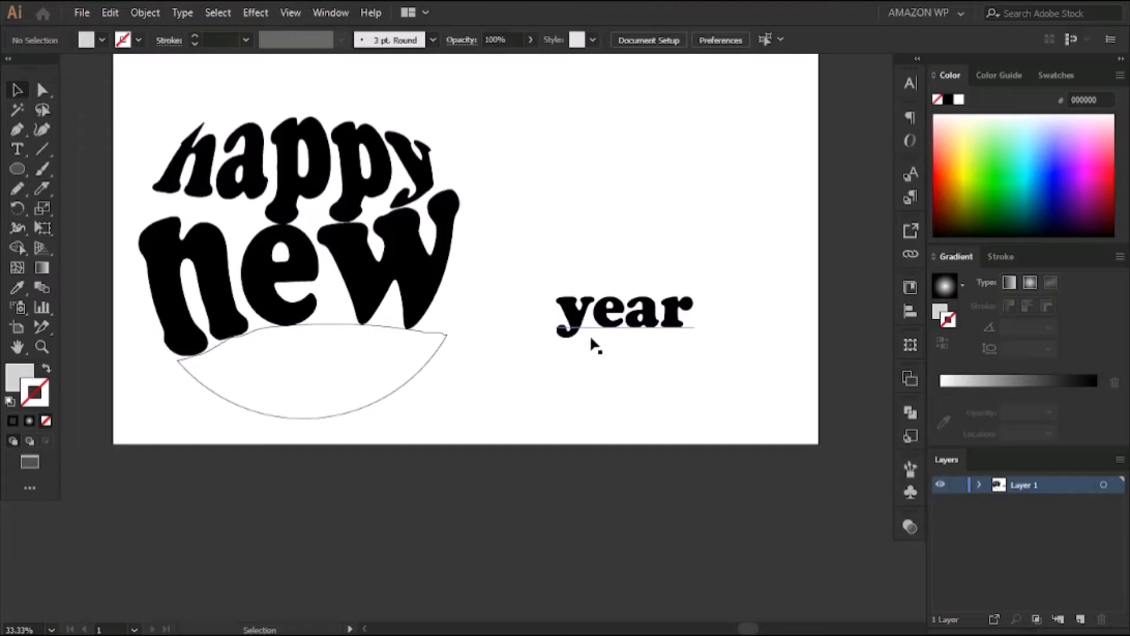
{"action": "left_click_drag", "start_coordinate": [596, 322], "coordinate": [436, 356]}
{"action": "left_click", "coordinate": [493, 340]}
{"action": "left_click_drag", "start_coordinate": [427, 429], "coordinate": [320, 380]}
{"action": "left_click", "coordinate": [145, 13]}
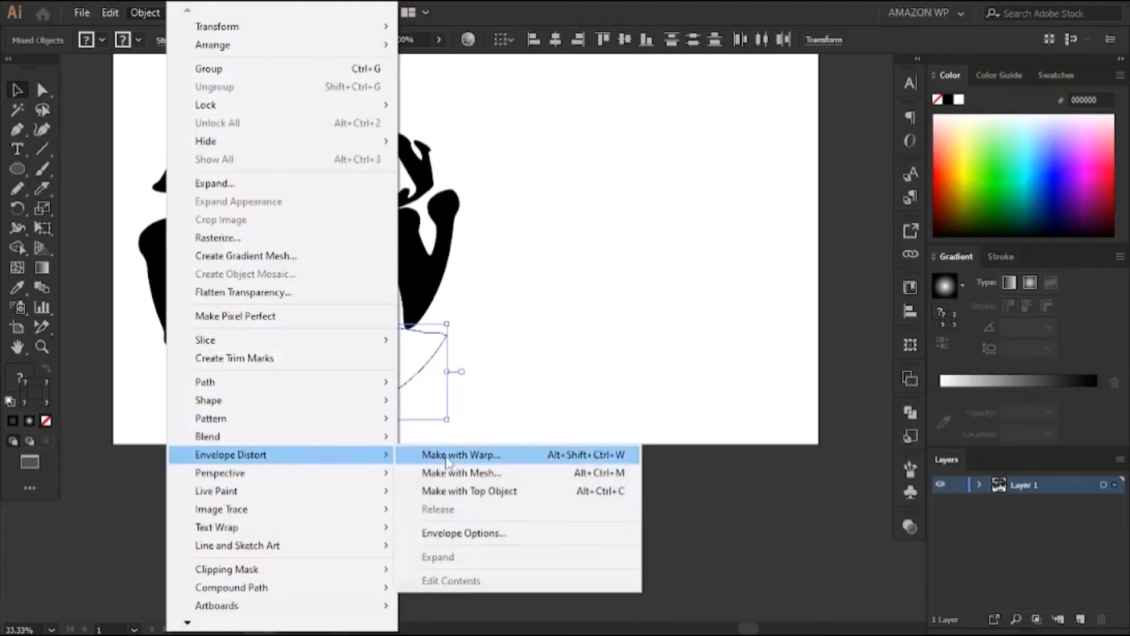
{"action": "left_click", "coordinate": [508, 494]}
{"action": "left_click", "coordinate": [536, 360]}
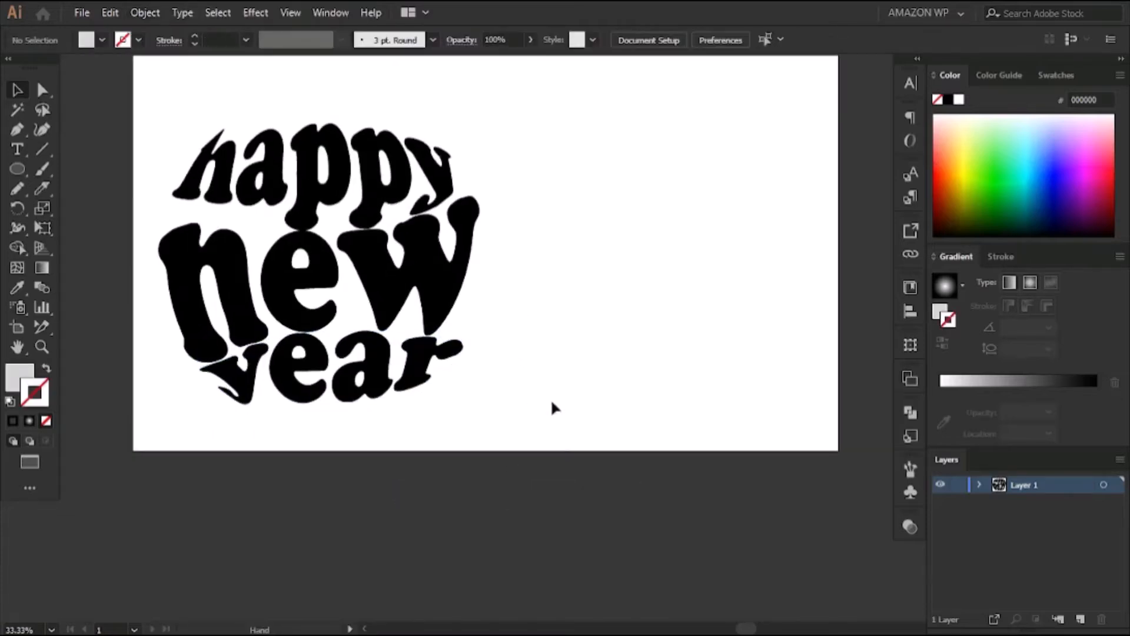
Move the whole circular lettering to the middle of the artboard
{"action": "left_click_drag", "start_coordinate": [551, 428], "coordinate": [179, 131]}
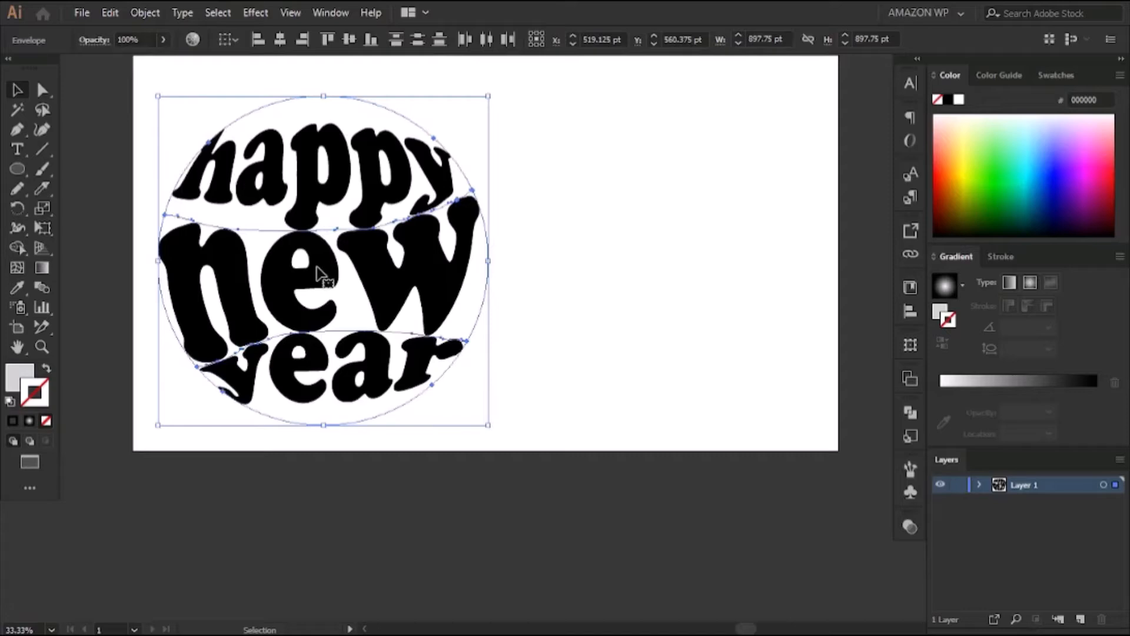
{"action": "left_click_drag", "start_coordinate": [336, 267], "coordinate": [489, 255]}
{"action": "left_click_drag", "start_coordinate": [660, 166], "coordinate": [551, 260]}
{"action": "left_click", "coordinate": [589, 235]}
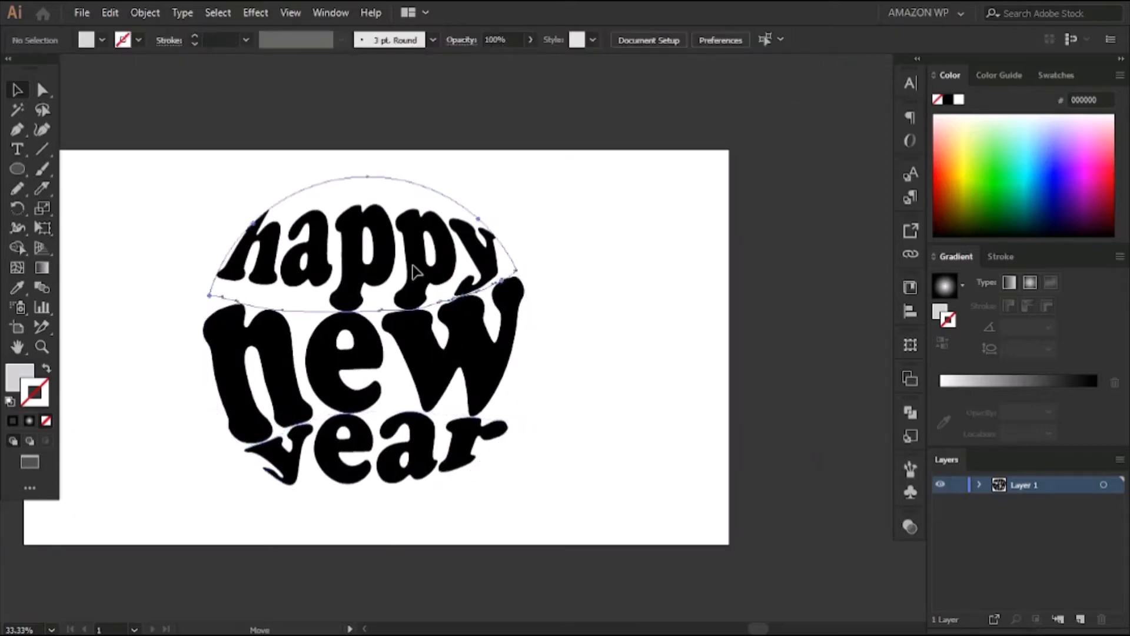
Shift "happy" slightly up and "year" slightly down to open small gaps above and below "new"
{"action": "left_click", "coordinate": [414, 275]}
{"action": "left_click", "coordinate": [570, 290]}
{"action": "scroll", "coordinate": [583, 406], "scroll_direction": "down", "scroll_amount": 3}
{"action": "left_click_drag", "start_coordinate": [418, 329], "coordinate": [418, 336]}
{"action": "left_click", "coordinate": [566, 289]}
{"action": "left_click_drag", "start_coordinate": [571, 278], "coordinate": [641, 373]}
Scale all three warped words together to about 854 by 882 pt
{"action": "left_click_drag", "start_coordinate": [215, 143], "coordinate": [595, 474]}
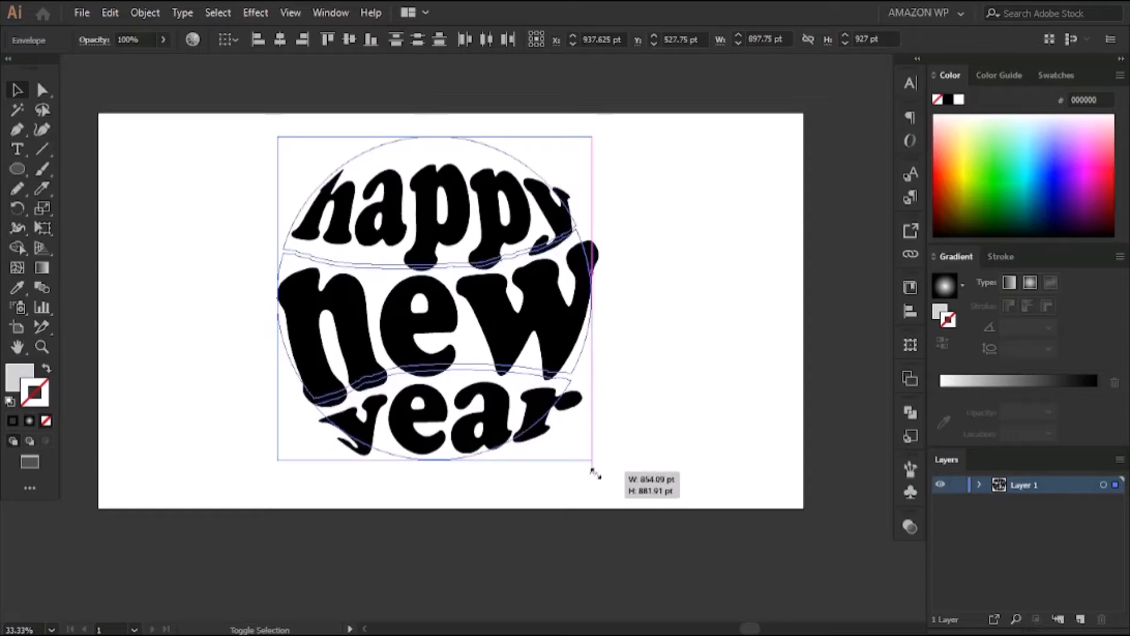
{"action": "left_click_drag", "start_coordinate": [596, 474], "coordinate": [595, 474]}
{"action": "left_click", "coordinate": [629, 336]}
Expand the three envelope-distorted words into editable shapes with the default Expand options
{"action": "left_click_drag", "start_coordinate": [632, 280], "coordinate": [620, 336]}
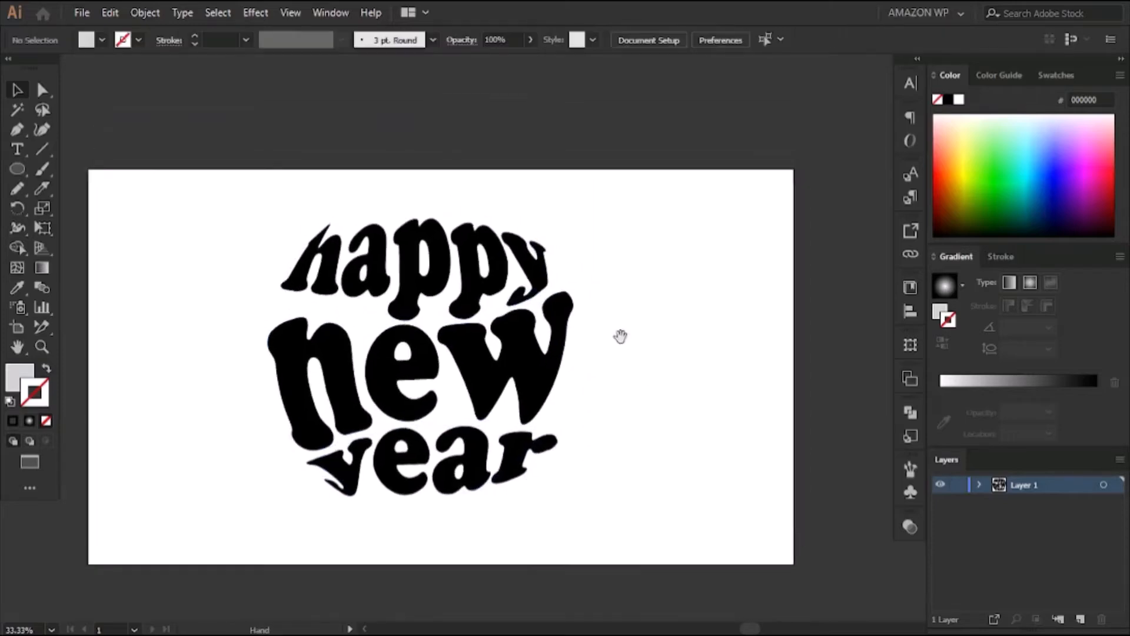
{"action": "left_click_drag", "start_coordinate": [205, 179], "coordinate": [625, 530]}
{"action": "left_click", "coordinate": [145, 13]}
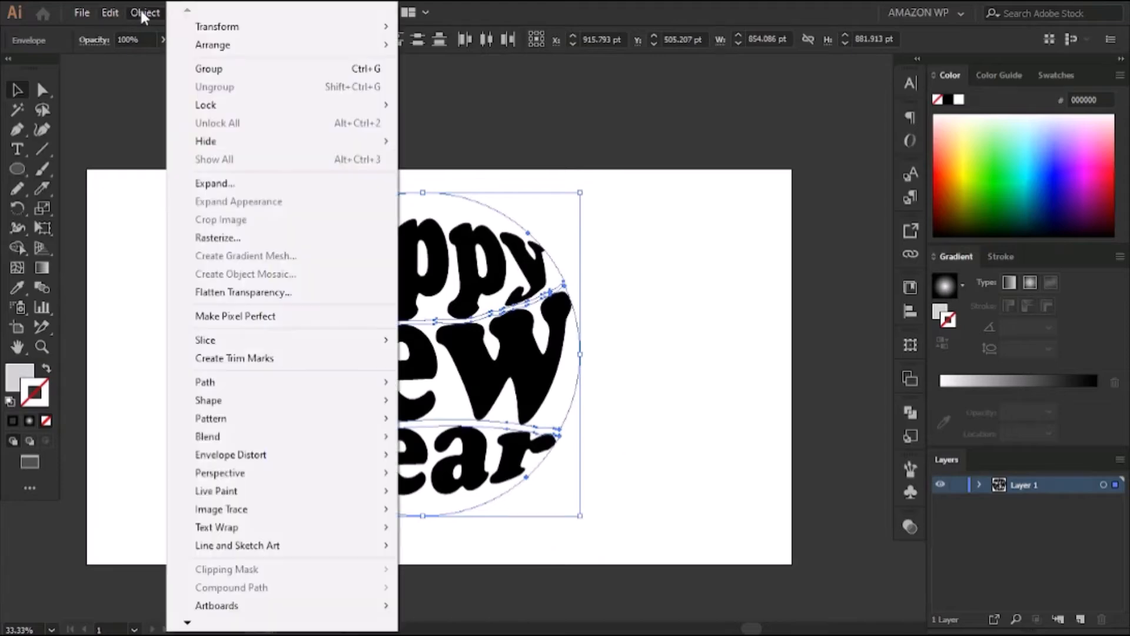
{"action": "left_click", "coordinate": [320, 182]}
{"action": "left_click", "coordinate": [501, 404]}
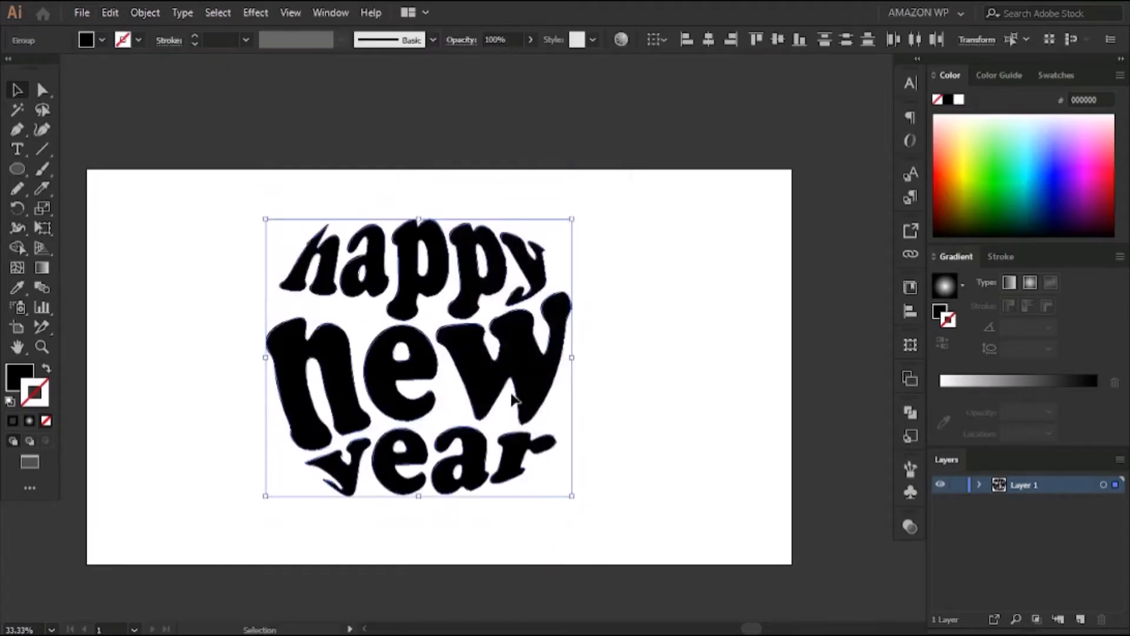
{"action": "left_click", "coordinate": [672, 228]}
Fill the word "new" with the bright pink swatch and leave its stroke set to none
{"action": "left_click", "coordinate": [532, 371]}
{"action": "left_click", "coordinate": [1060, 76]}
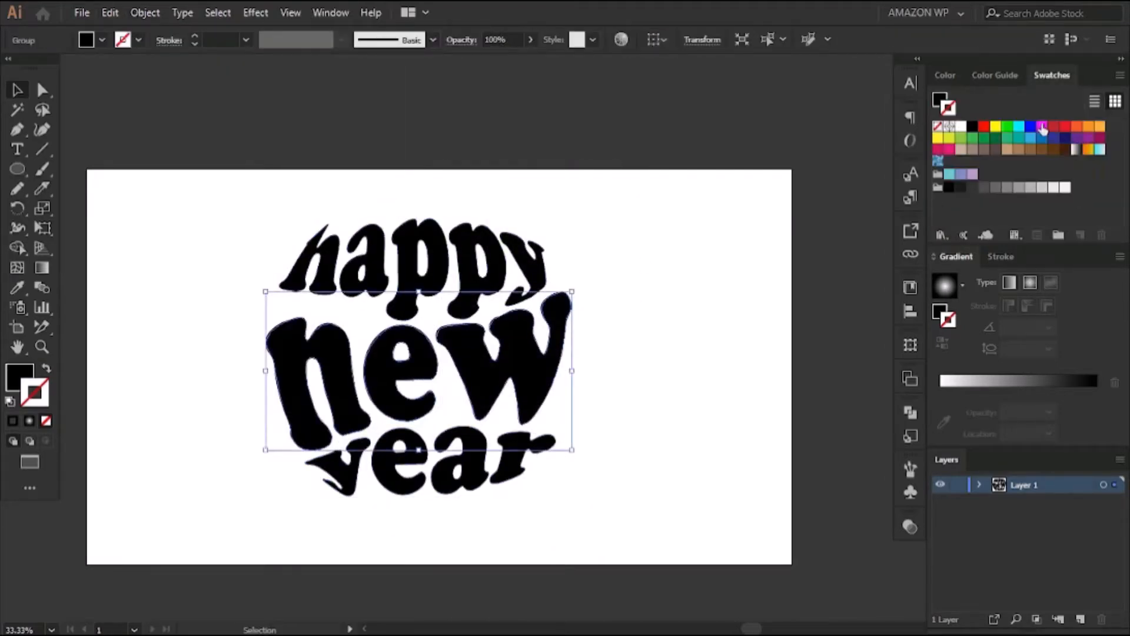
{"action": "left_click", "coordinate": [949, 150]}
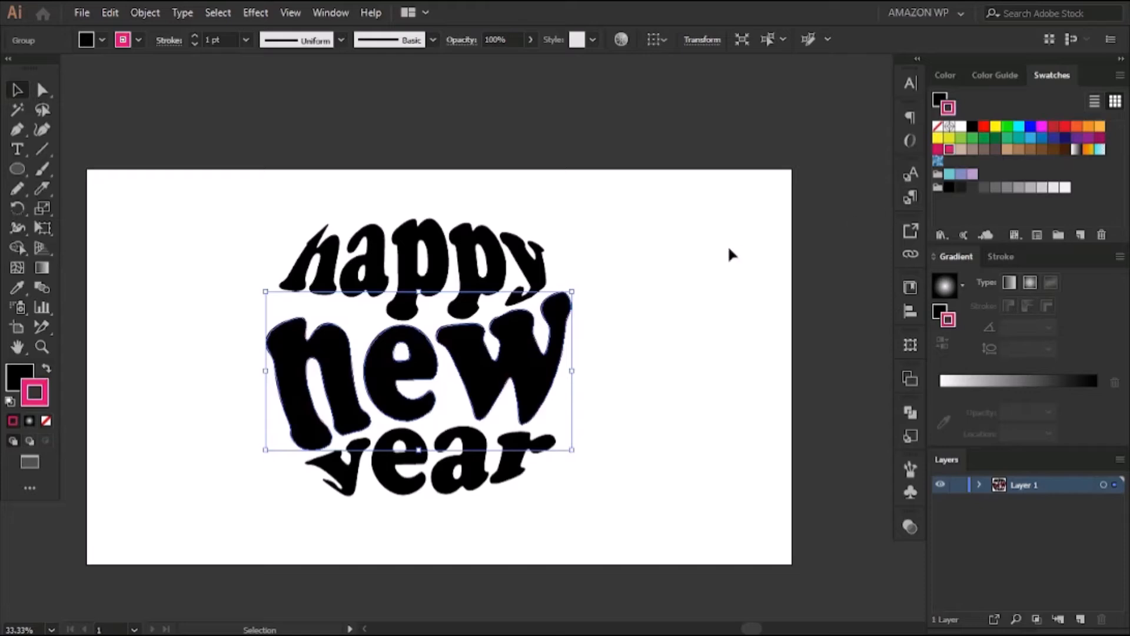
{"action": "left_click", "coordinate": [46, 420]}
{"action": "left_click", "coordinate": [1053, 75]}
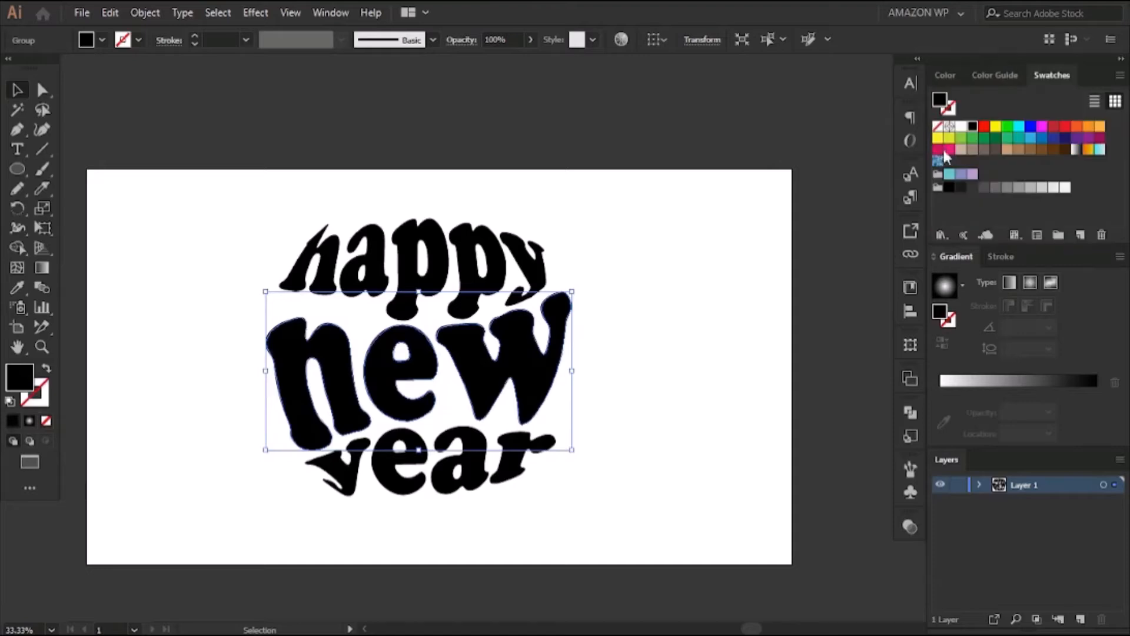
{"action": "left_click", "coordinate": [949, 149]}
{"action": "left_click", "coordinate": [628, 259]}
Fill "happy" and "year" with the same bright pink swatch
{"action": "left_click", "coordinate": [545, 450]}
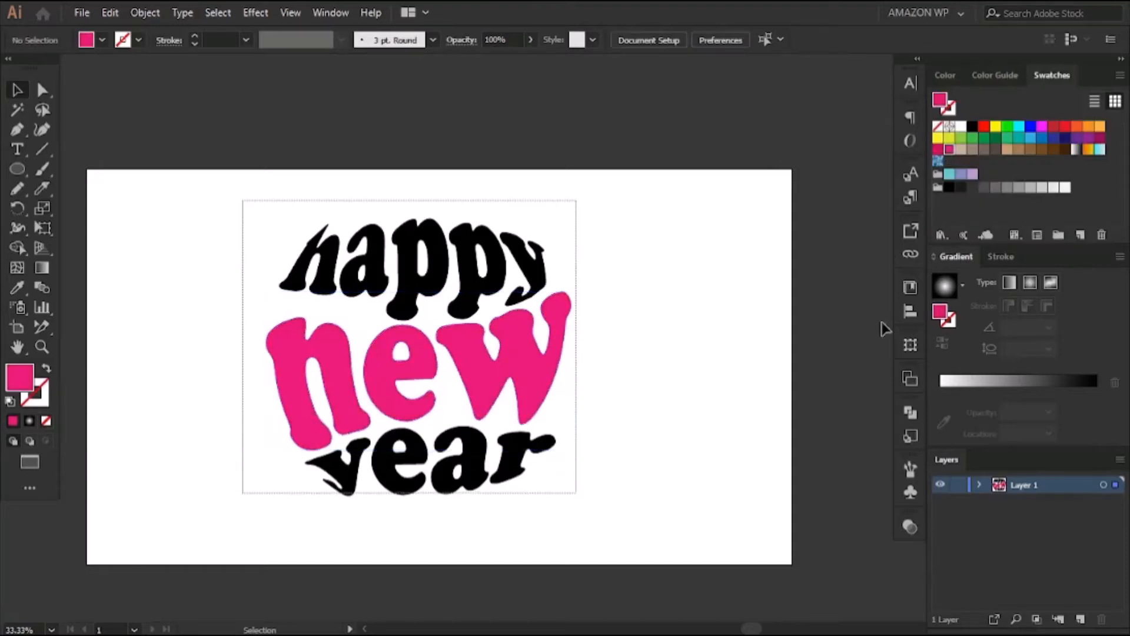
{"action": "left_click", "coordinate": [950, 149]}
{"action": "left_click", "coordinate": [620, 277]}
Group the three pink words into one object
{"action": "scroll", "coordinate": [627, 298], "scroll_direction": "down", "scroll_amount": 2}
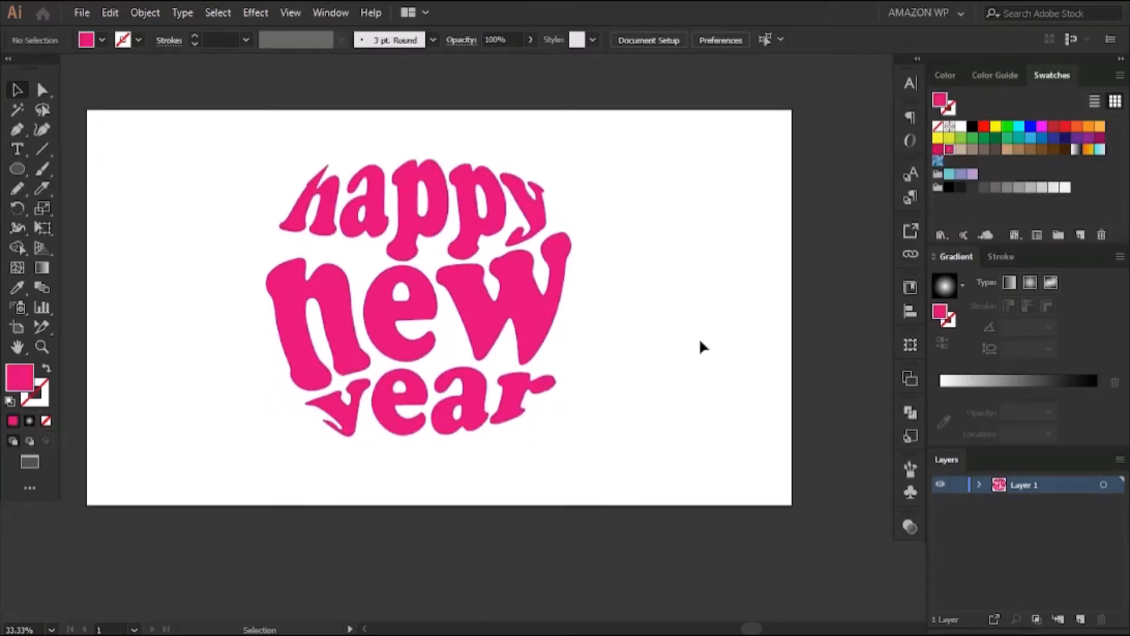
{"action": "left_click_drag", "start_coordinate": [232, 121], "coordinate": [585, 434]}
{"action": "right_click", "coordinate": [476, 290]}
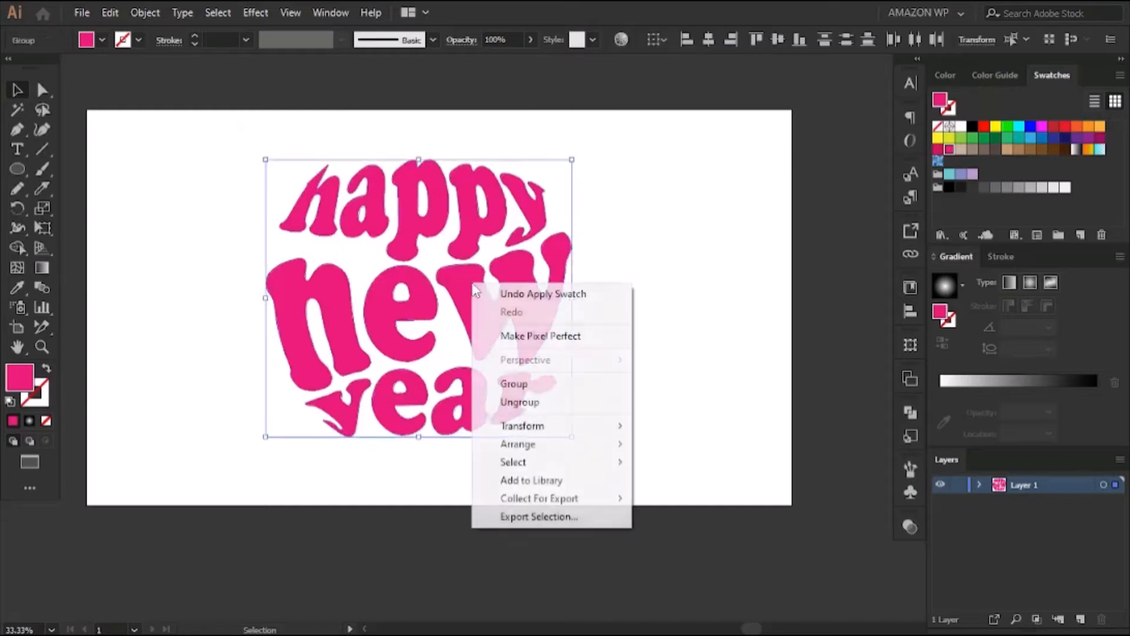
{"action": "left_click", "coordinate": [556, 382]}
{"action": "left_click", "coordinate": [574, 274]}
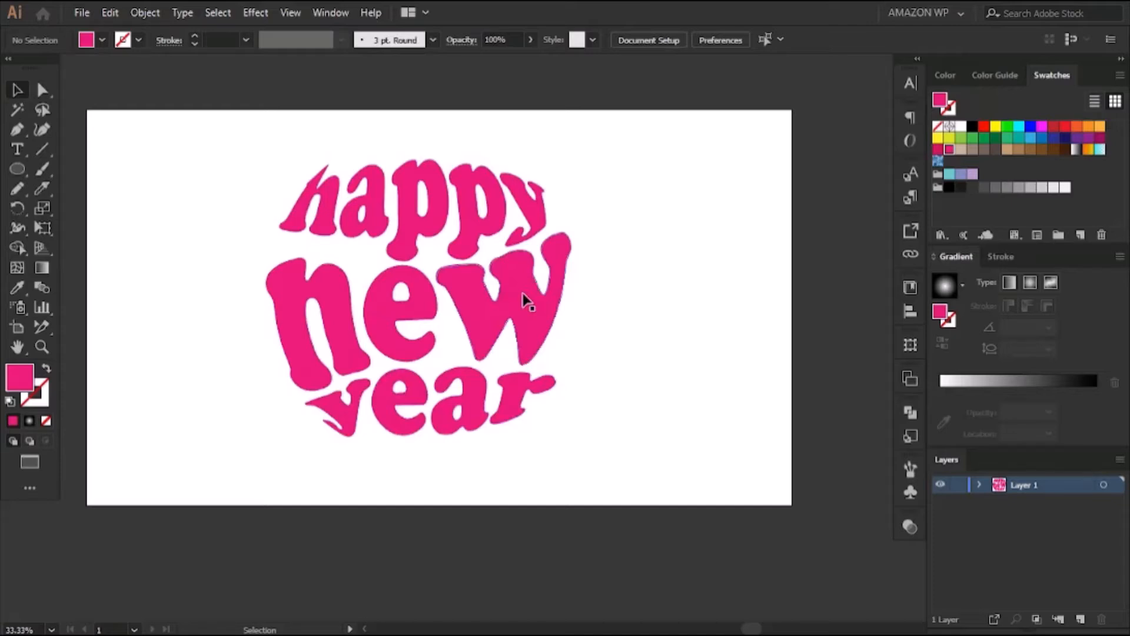
Duplicate the lettering group twice, one copy overlapping the original's left side and one past the artboard's right edge
{"action": "left_click", "coordinate": [526, 300]}
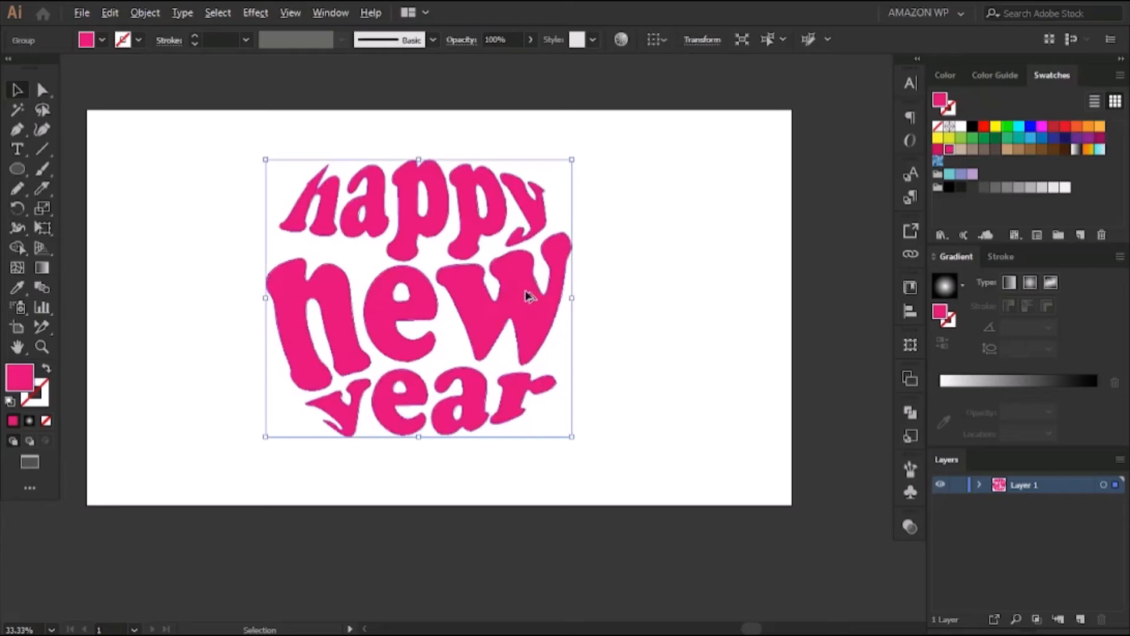
{"action": "left_click_drag", "start_coordinate": [527, 300], "coordinate": [714, 300]}
{"action": "left_click", "coordinate": [337, 306]}
{"action": "left_click_drag", "start_coordinate": [337, 306], "coordinate": [160, 315]}
{"action": "left_click", "coordinate": [761, 292]}
{"action": "left_click_drag", "start_coordinate": [761, 292], "coordinate": [427, 317]}
{"action": "left_click_drag", "start_coordinate": [359, 332], "coordinate": [629, 279]}
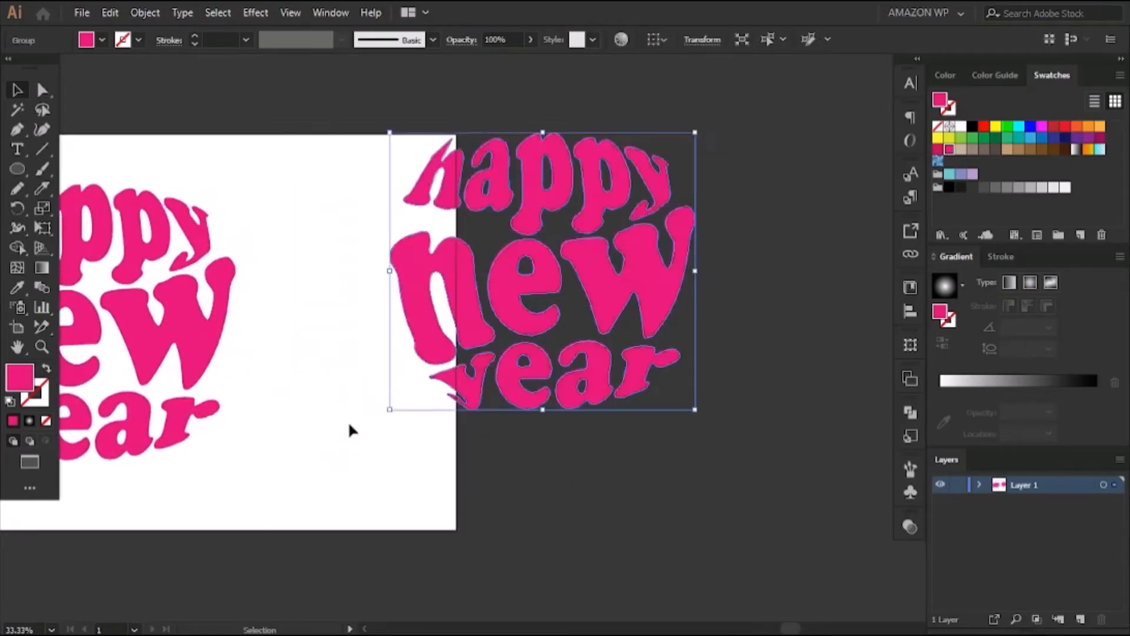
Fill the leftmost copy of the lettering group with black
{"action": "left_click_drag", "start_coordinate": [350, 428], "coordinate": [749, 386]}
{"action": "left_click", "coordinate": [292, 305]}
{"action": "left_click", "coordinate": [972, 127]}
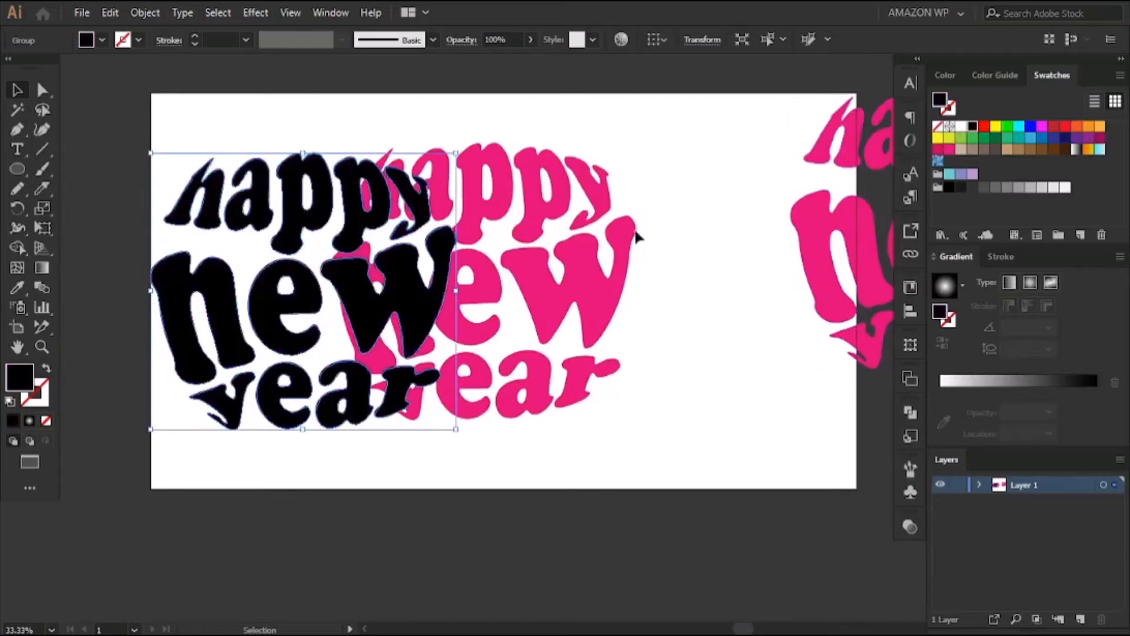
Place the black lettering copy behind the pink one and shrink it proportionally to a small thumbnail
{"action": "left_click", "coordinate": [682, 242]}
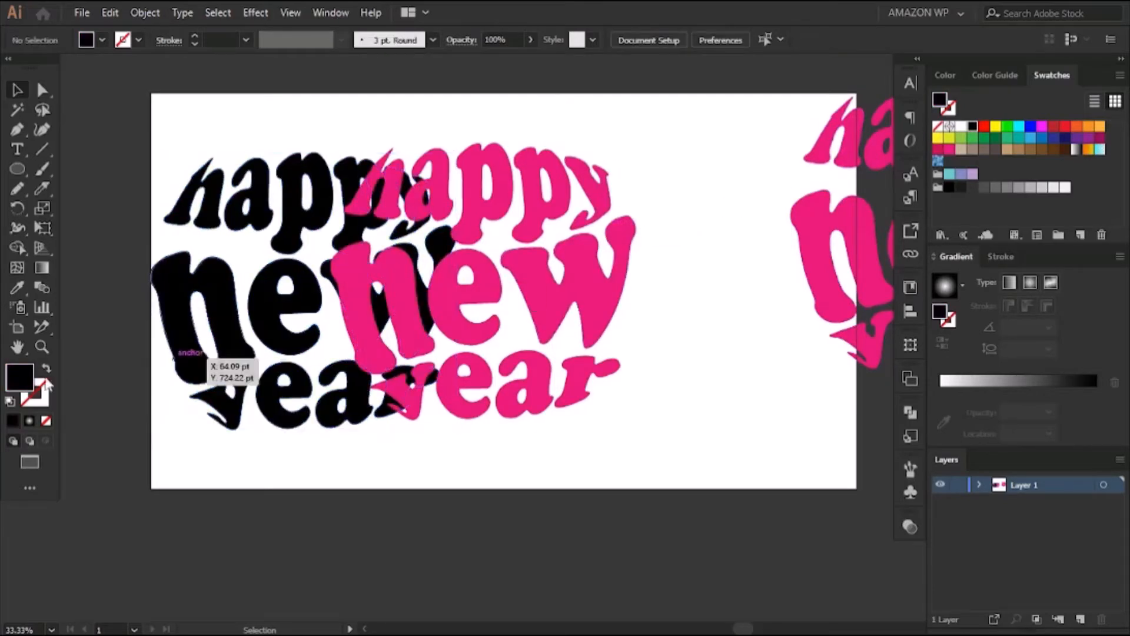
{"action": "left_click", "coordinate": [167, 316]}
{"action": "left_click_drag", "start_coordinate": [459, 431], "coordinate": [200, 219]}
Align the small black copy and the overlapping pink lettering to each other by their horizontal and vertical centers
{"action": "left_click", "coordinate": [461, 317], "text": "shift"}
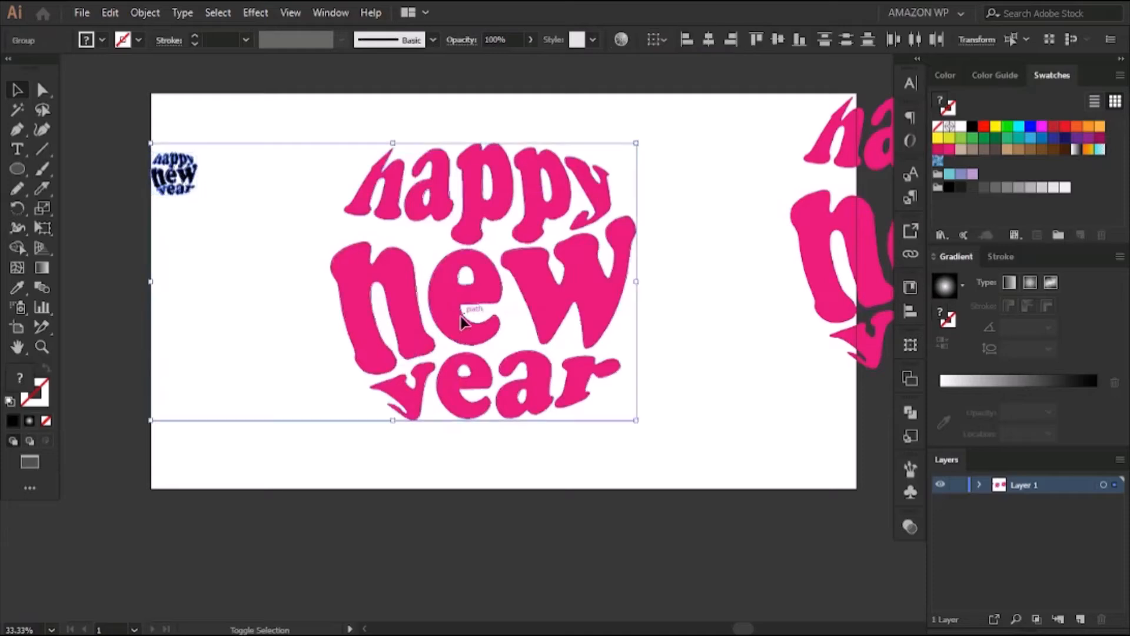
{"action": "left_click", "coordinate": [907, 313]}
{"action": "left_click", "coordinate": [746, 324]}
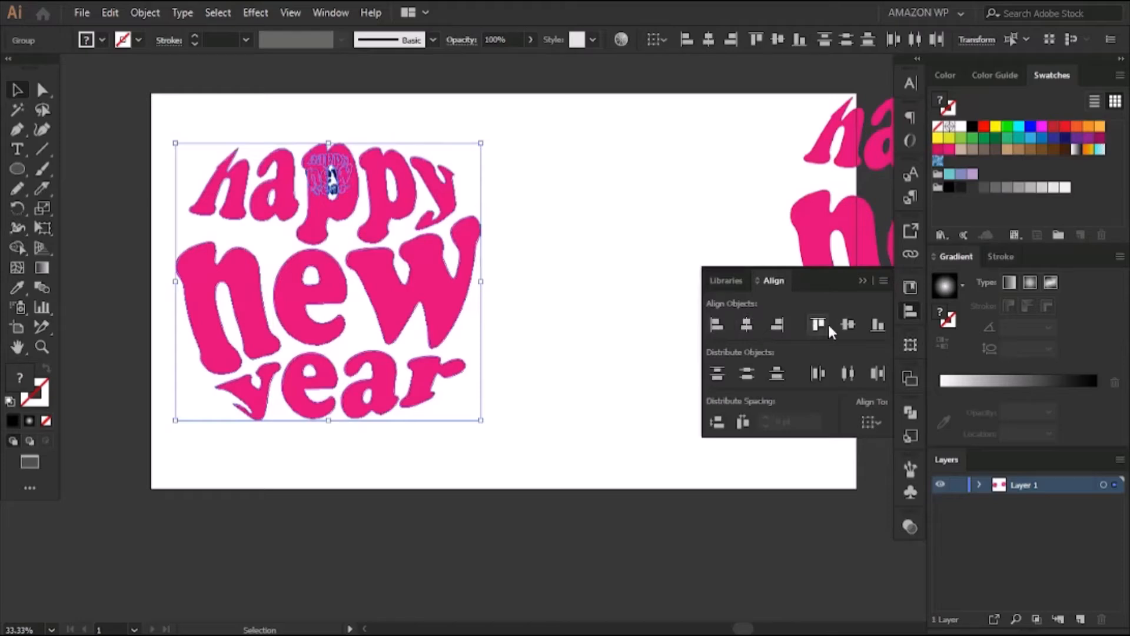
{"action": "left_click", "coordinate": [847, 324]}
{"action": "left_click", "coordinate": [862, 281]}
Move the aligned pink and black lettering together toward the middle of the artboard
{"action": "left_click_drag", "start_coordinate": [533, 342], "coordinate": [288, 175]}
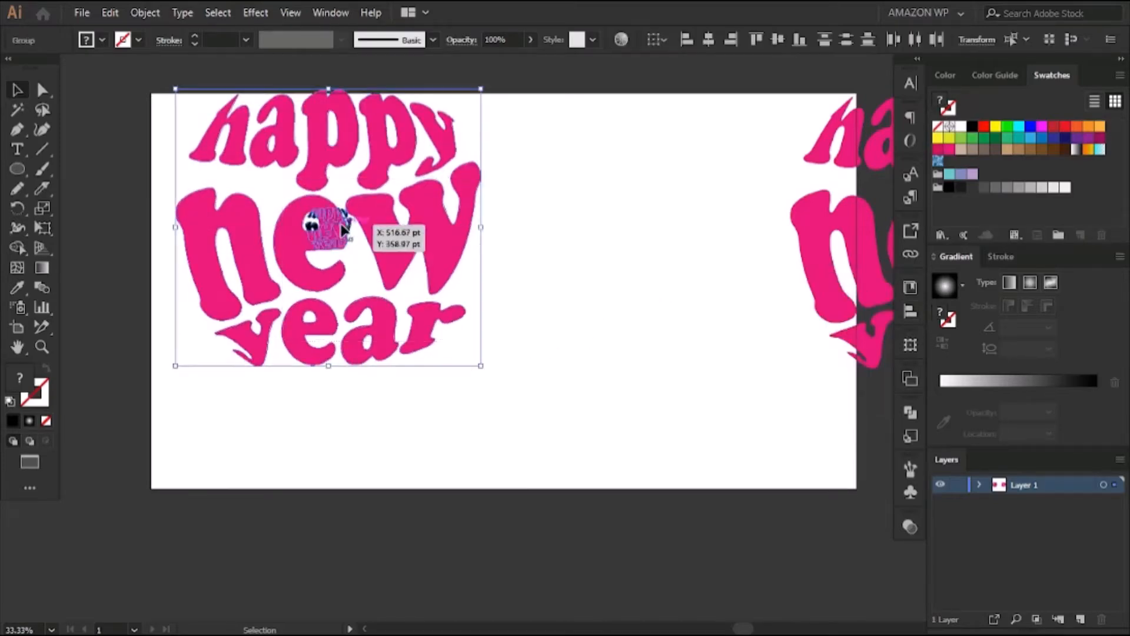
{"action": "left_click_drag", "start_coordinate": [345, 229], "coordinate": [503, 296]}
{"action": "left_click", "coordinate": [661, 170]}
{"action": "left_click_drag", "start_coordinate": [710, 260], "coordinate": [604, 260]}
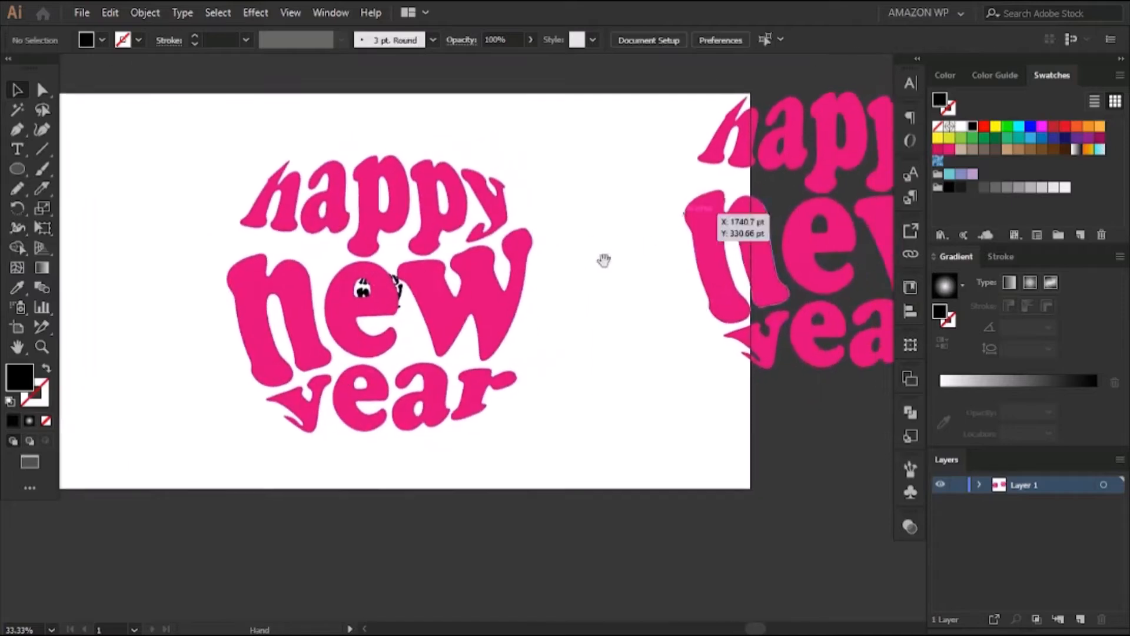
Make a blend between the large pink lettering and the small black copy
{"action": "left_click_drag", "start_coordinate": [580, 478], "coordinate": [341, 227]}
{"action": "left_click", "coordinate": [144, 12]}
{"action": "mouse_move", "coordinate": [252, 439]}
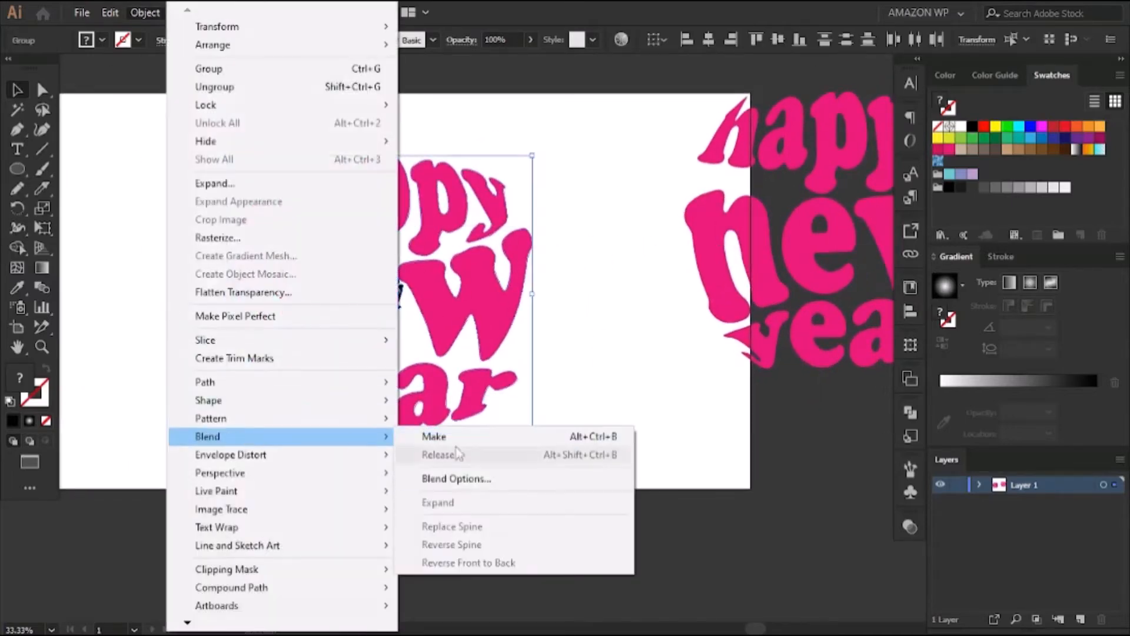
{"action": "left_click", "coordinate": [435, 436]}
Set the blend spacing to 200 specified steps with the preview enabled
{"action": "left_click", "coordinate": [147, 12]}
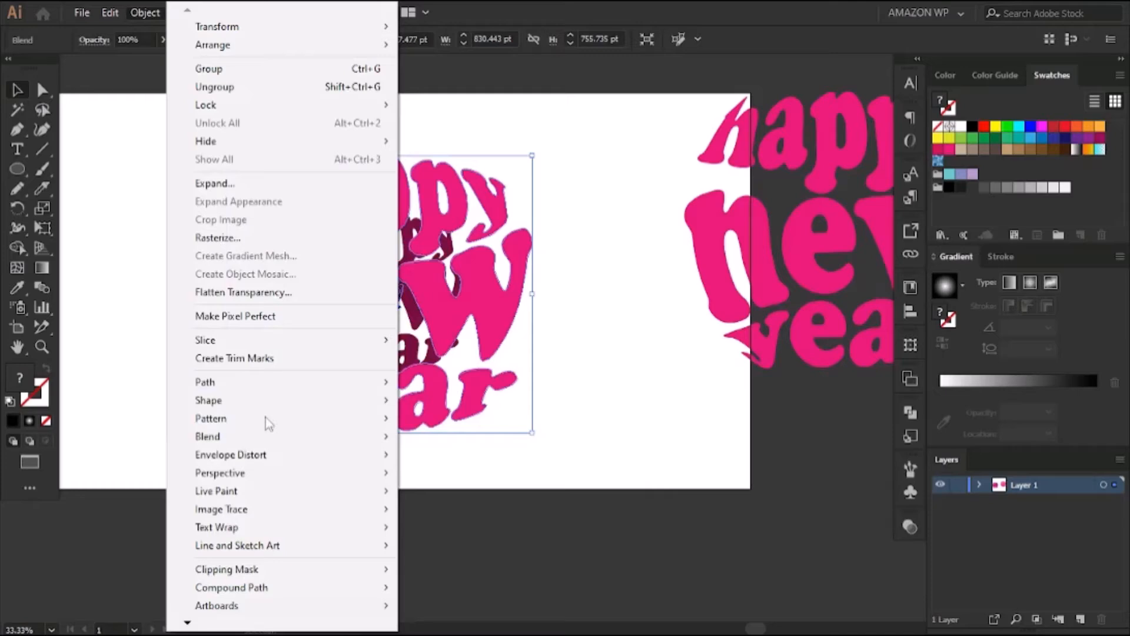
{"action": "mouse_move", "coordinate": [255, 436]}
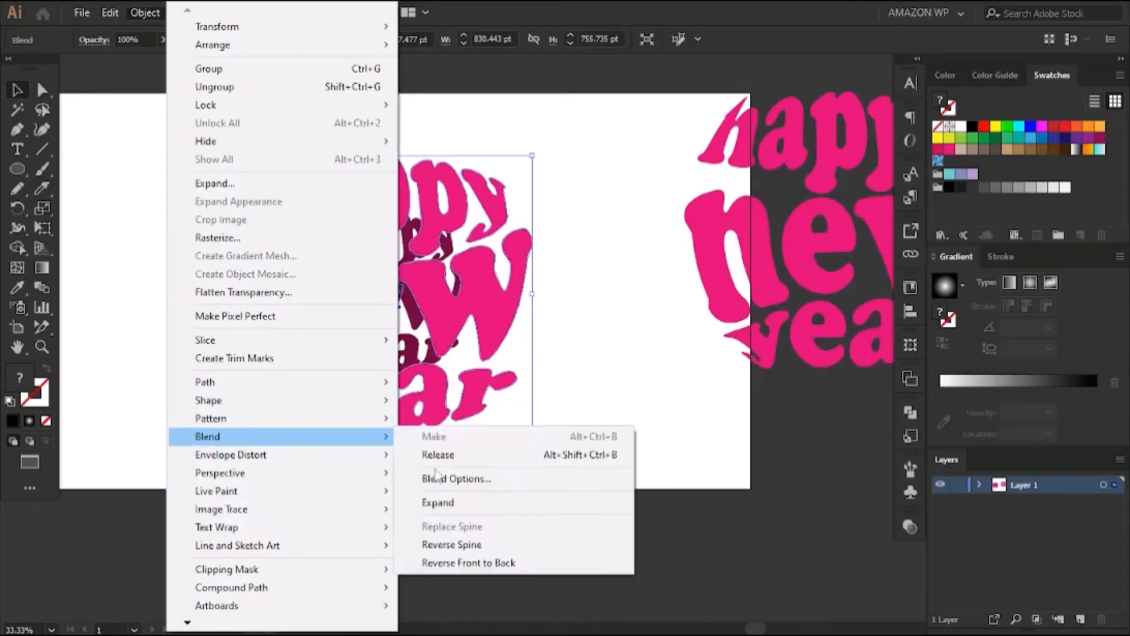
{"action": "left_click", "coordinate": [447, 478]}
{"action": "left_click", "coordinate": [739, 261]}
{"action": "left_click", "coordinate": [719, 295]}
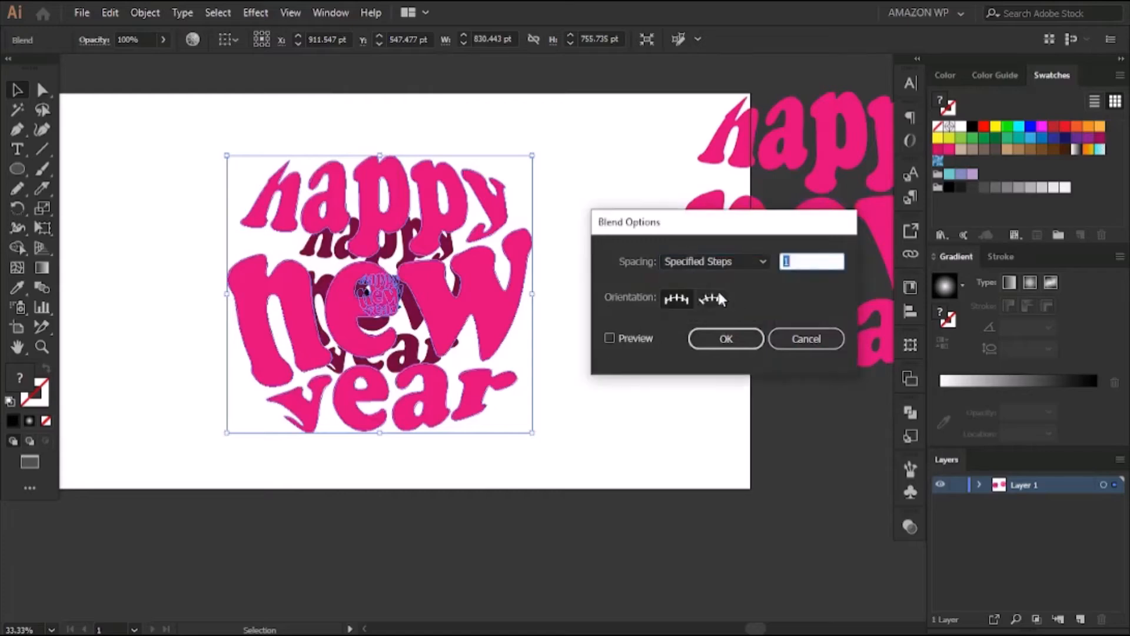
{"action": "left_click", "coordinate": [803, 260]}
{"action": "type", "text": "2"}
{"action": "key", "text": "BackSpace"}
{"action": "key", "text": "BackSpace"}
{"action": "type", "text": "200"}
{"action": "left_click", "coordinate": [610, 339]}
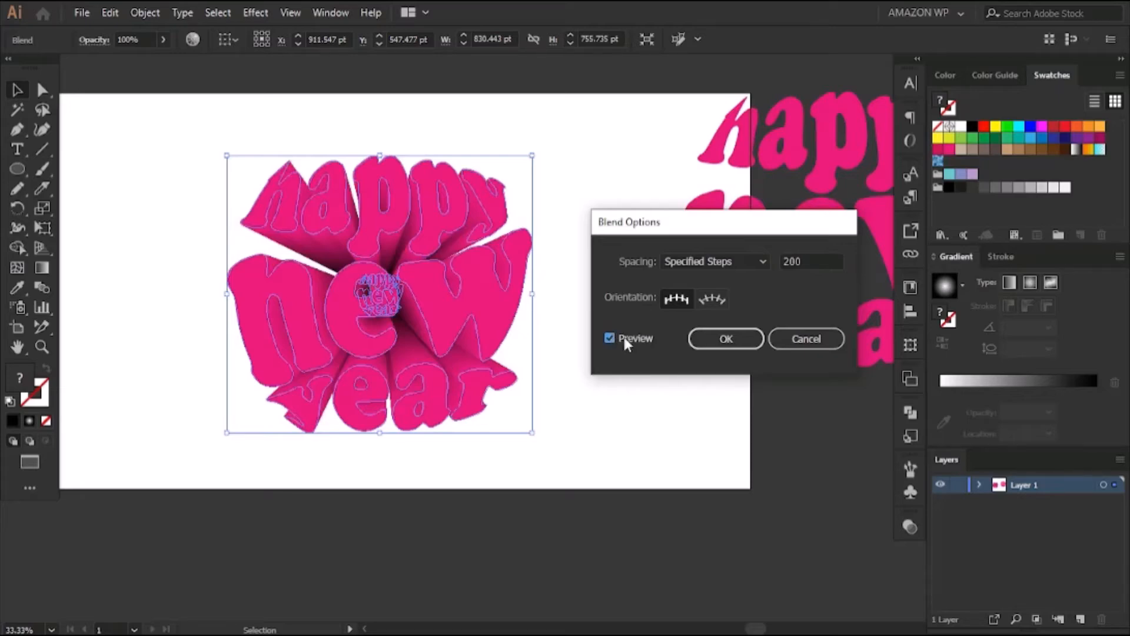
{"action": "left_click", "coordinate": [726, 339]}
{"action": "left_click", "coordinate": [591, 245]}
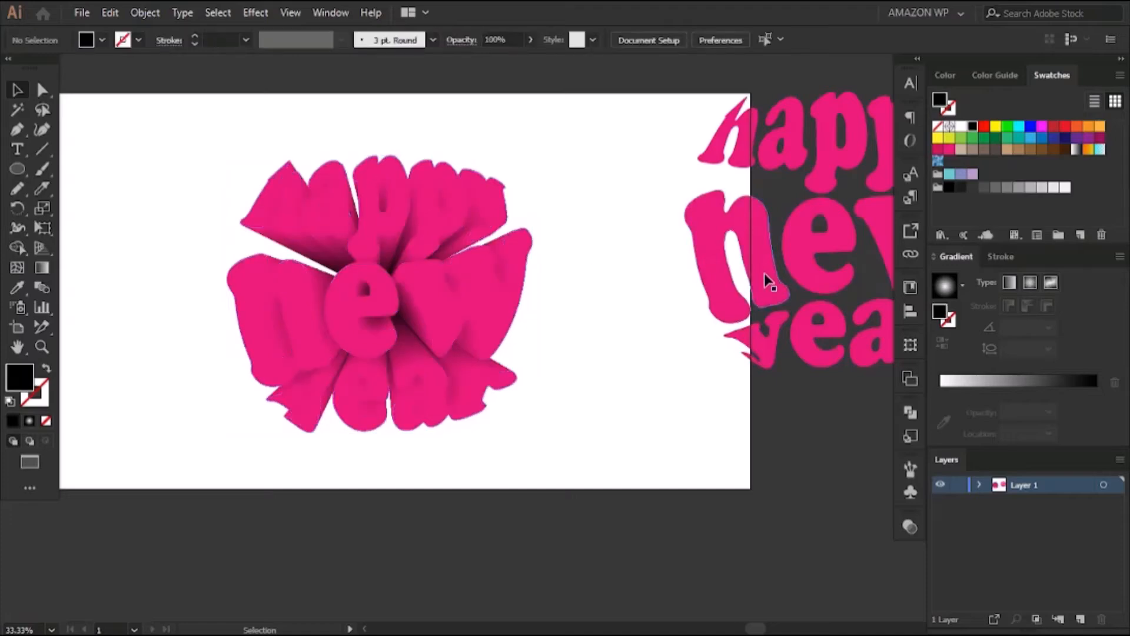
Apply a linear gradient to the spare pink lettering and move it beside the blended artwork
{"action": "left_click", "coordinate": [764, 273]}
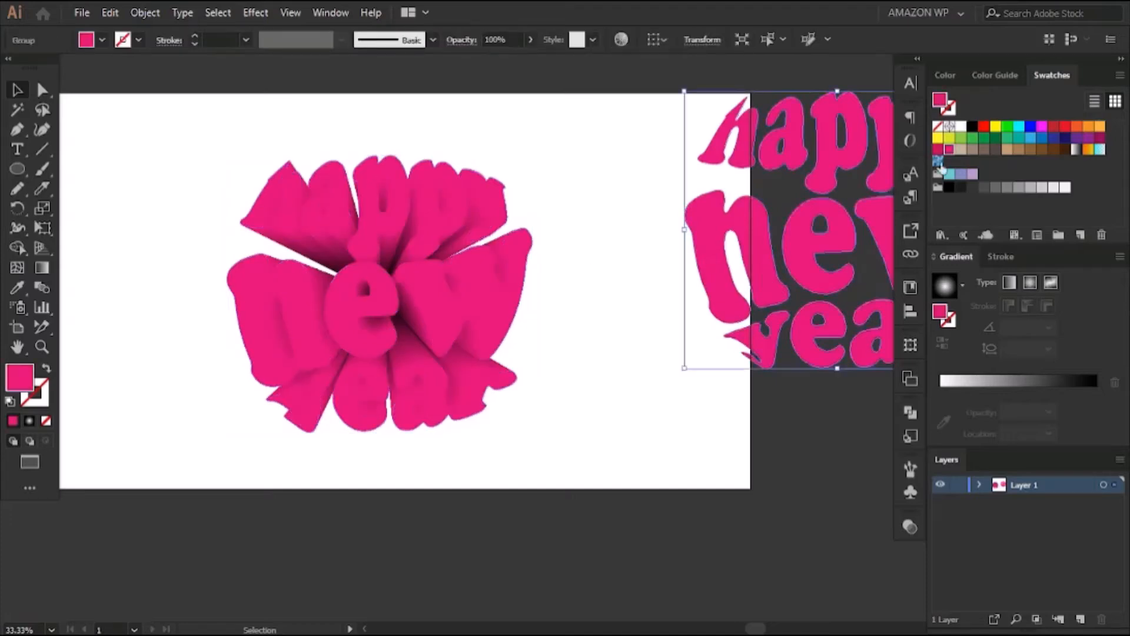
{"action": "left_click", "coordinate": [1008, 283]}
{"action": "left_click_drag", "start_coordinate": [765, 259], "coordinate": [631, 350]}
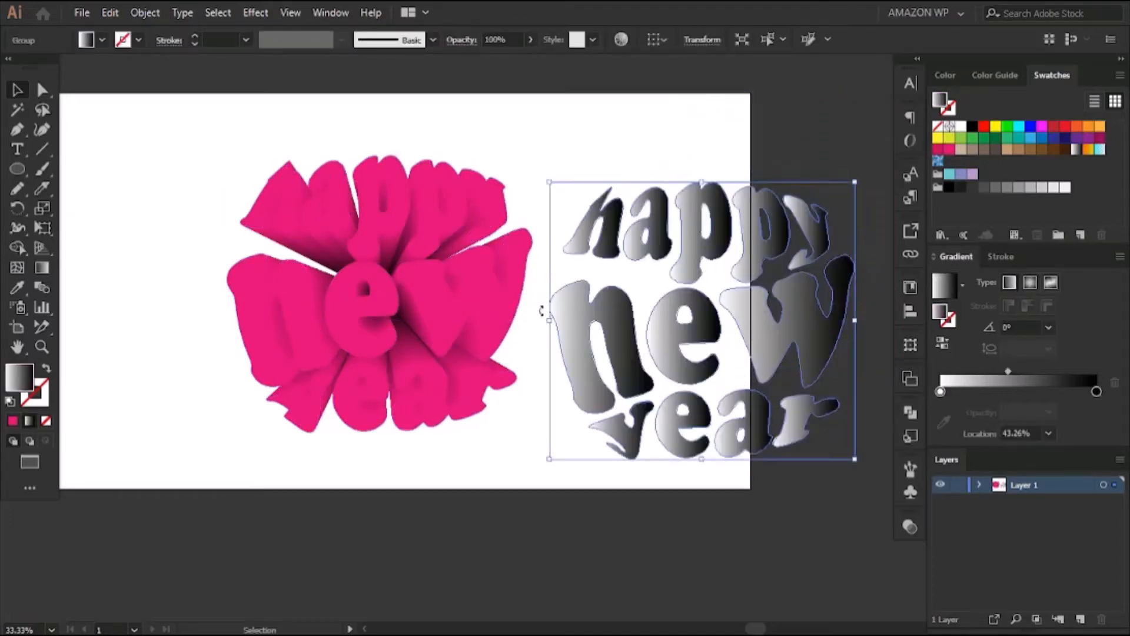
{"action": "left_click", "coordinate": [625, 118]}
{"action": "left_click_drag", "start_coordinate": [648, 122], "coordinate": [505, 155]}
{"action": "left_click", "coordinate": [689, 363]}
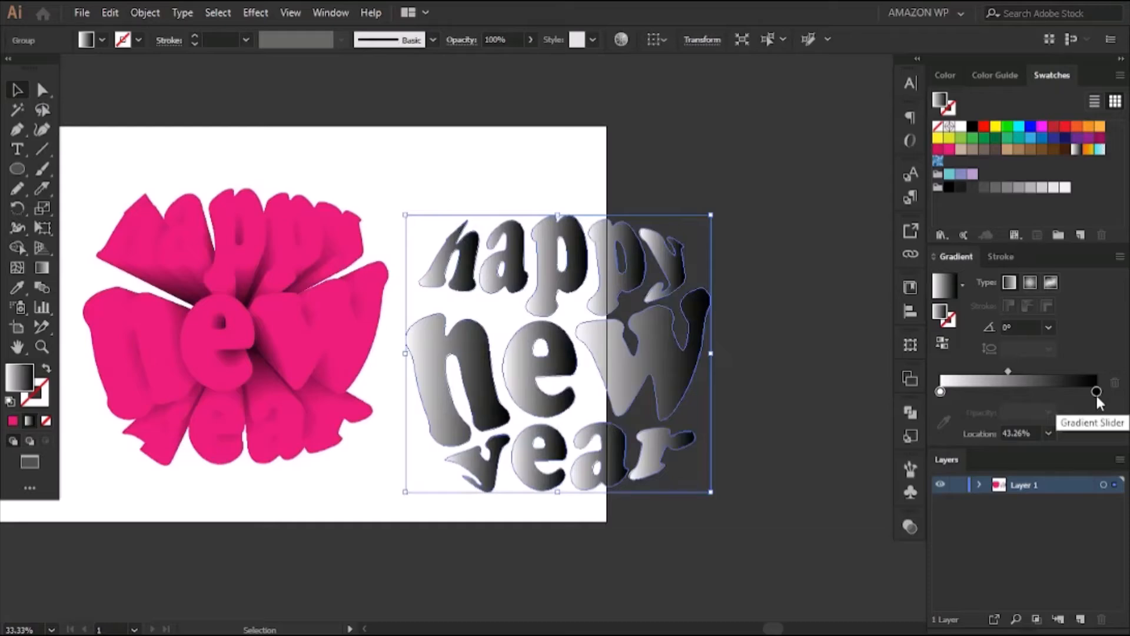
Recolor the spare lettering's gradient, making the black end stop yellow and the white start stop blue
{"action": "double_click", "coordinate": [1096, 392]}
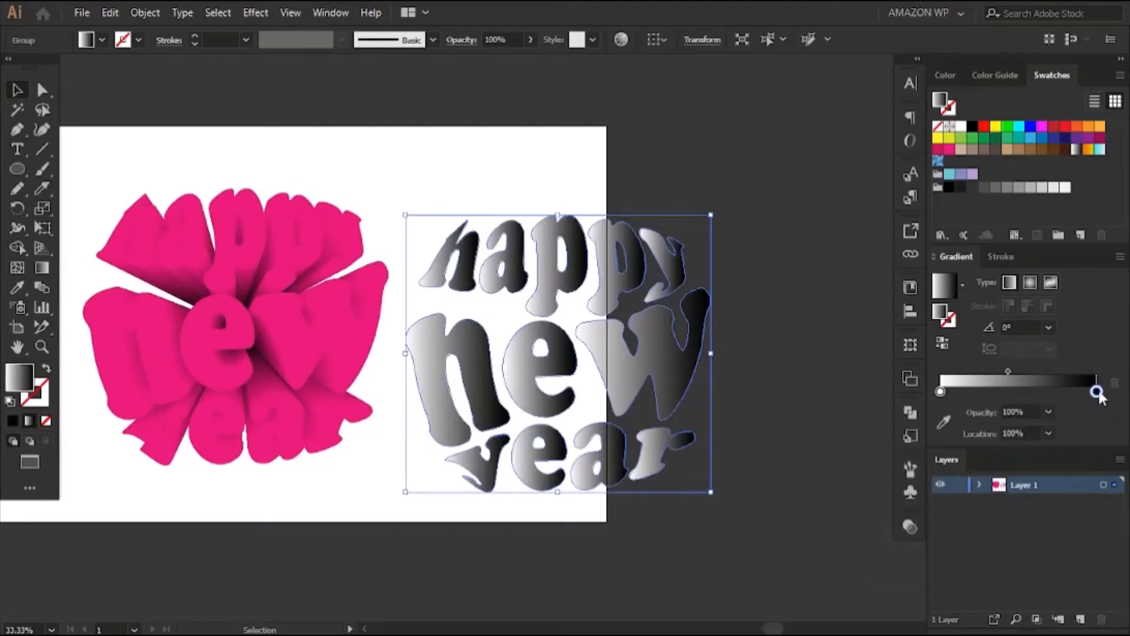
{"action": "double_click", "coordinate": [1096, 391]}
{"action": "left_click", "coordinate": [942, 442]}
{"action": "left_click", "coordinate": [940, 392]}
{"action": "double_click", "coordinate": [940, 392]}
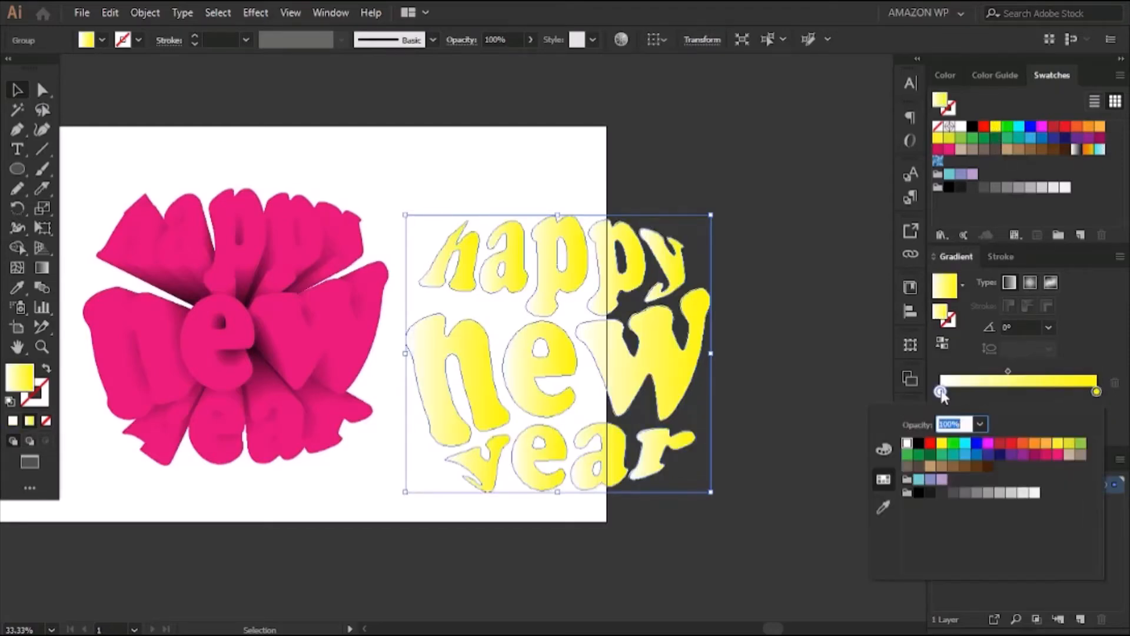
{"action": "left_click", "coordinate": [965, 455]}
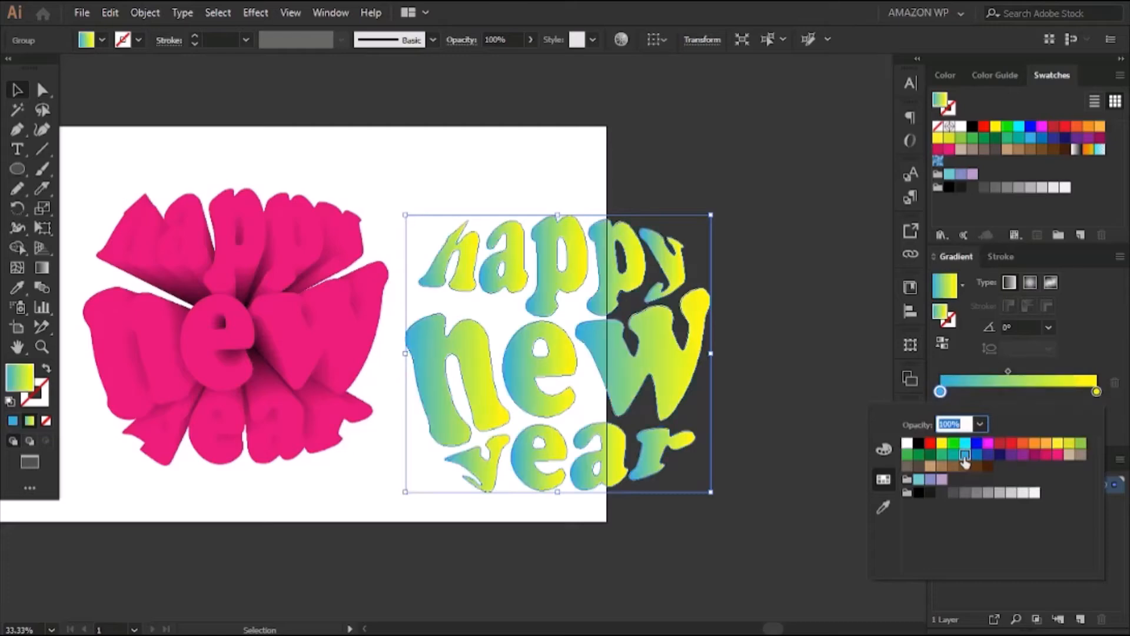
{"action": "left_click", "coordinate": [95, 99]}
Move the blue-to-yellow lettering onto the front face of the pink blend
{"action": "key", "text": "space"}
{"action": "left_click_drag", "start_coordinate": [412, 152], "coordinate": [549, 118]}
{"action": "left_click_drag", "start_coordinate": [672, 355], "coordinate": [366, 300]}
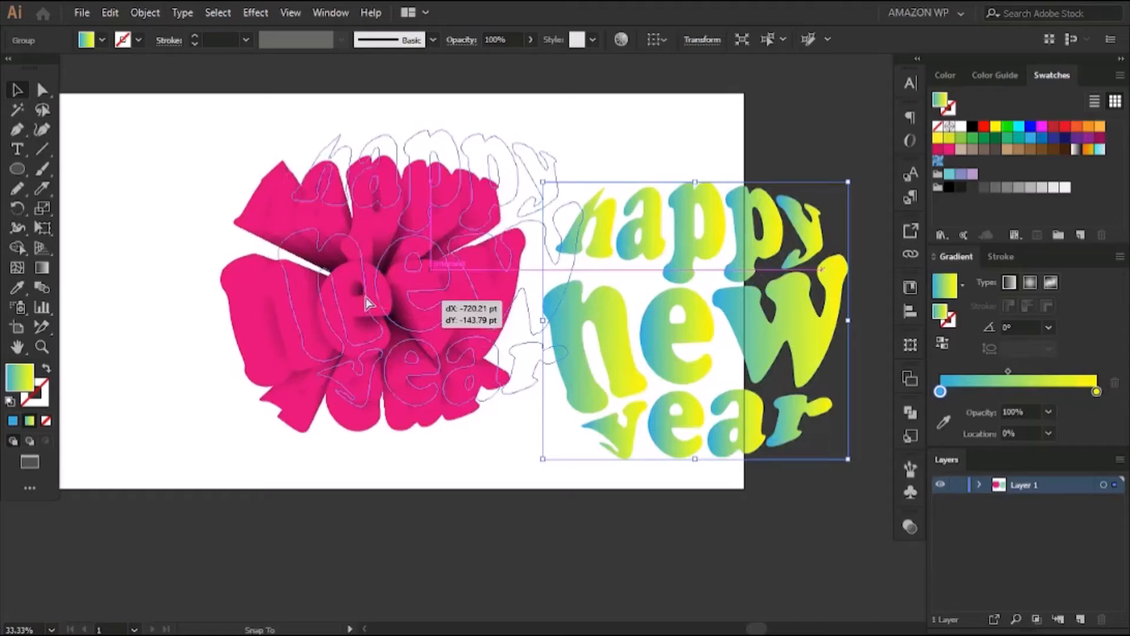
{"action": "left_click_drag", "start_coordinate": [366, 300], "coordinate": [352, 326]}
{"action": "left_click", "coordinate": [605, 177]}
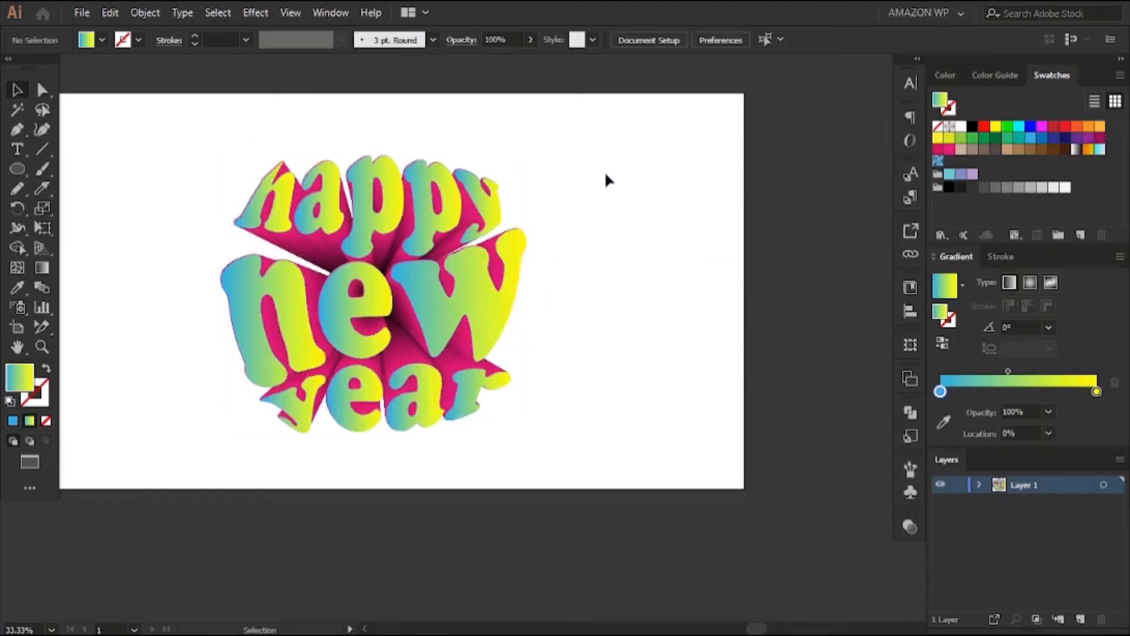
Redirect the gradient to run almost vertically across the whole lettering, from blue at "year" up to yellow at "happy"
{"action": "left_click", "coordinate": [462, 303]}
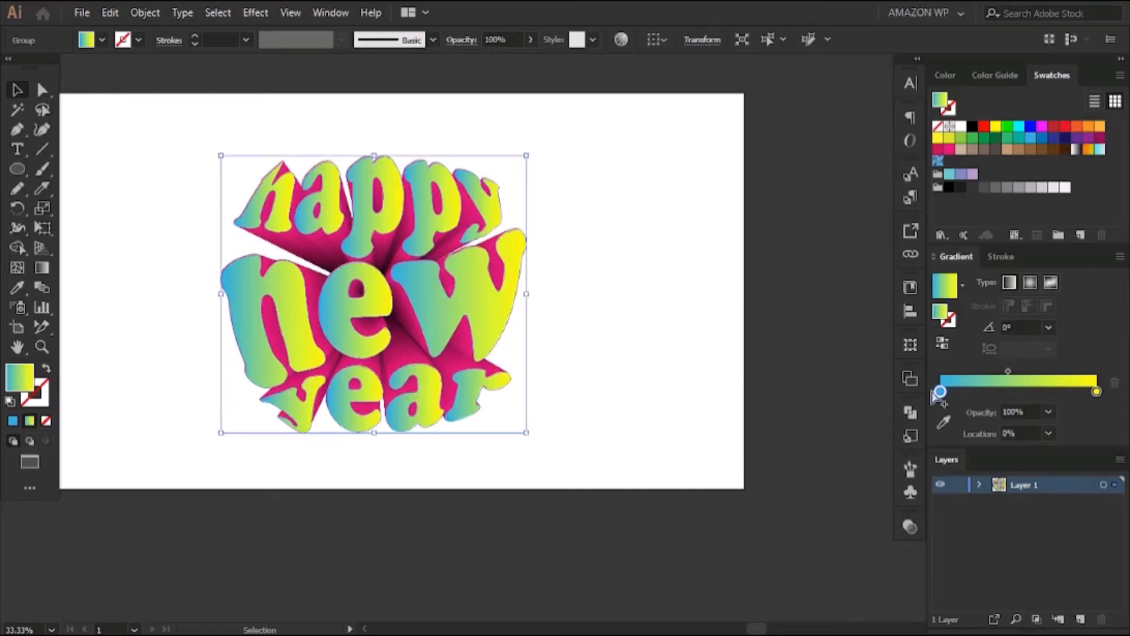
{"action": "left_click", "coordinate": [42, 268]}
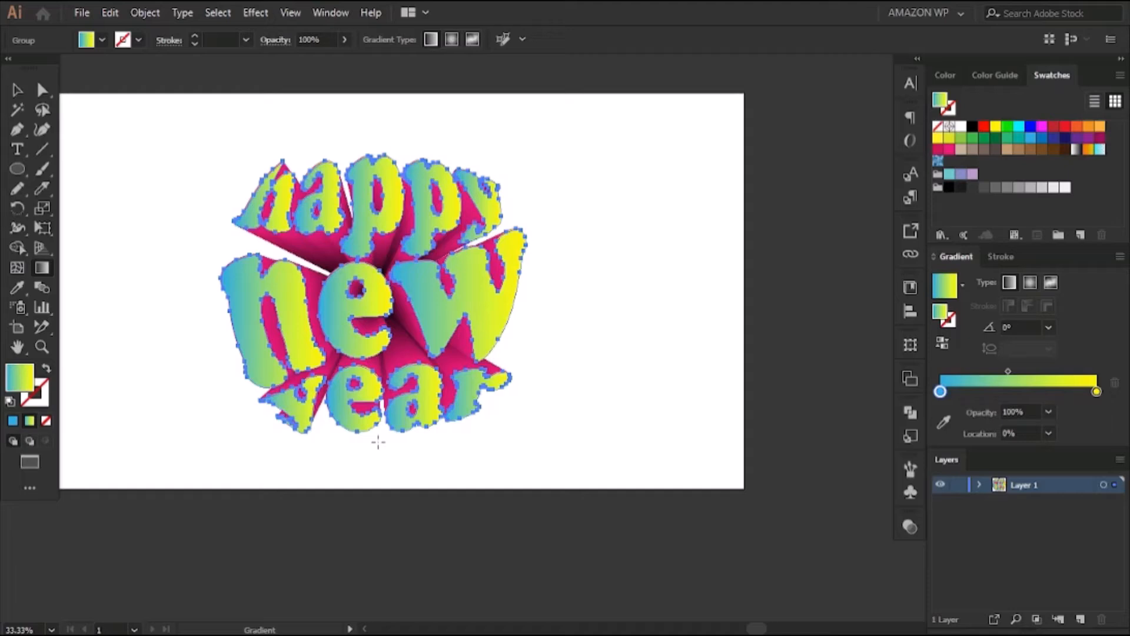
{"action": "left_click_drag", "start_coordinate": [378, 442], "coordinate": [360, 177]}
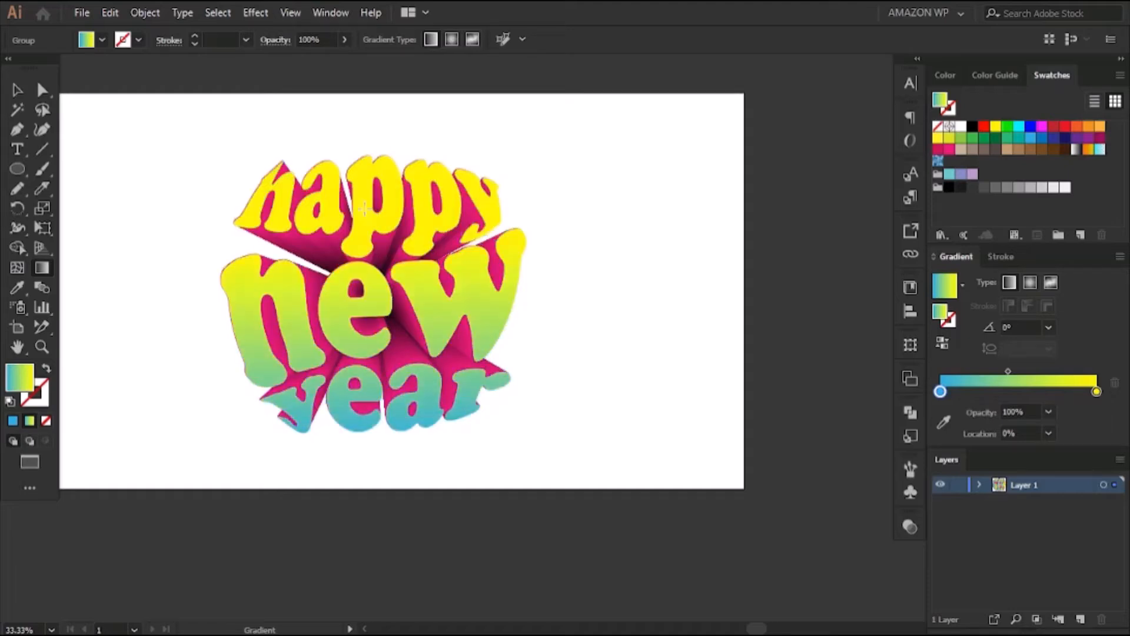
{"action": "key", "text": "ctrl+shift+a"}
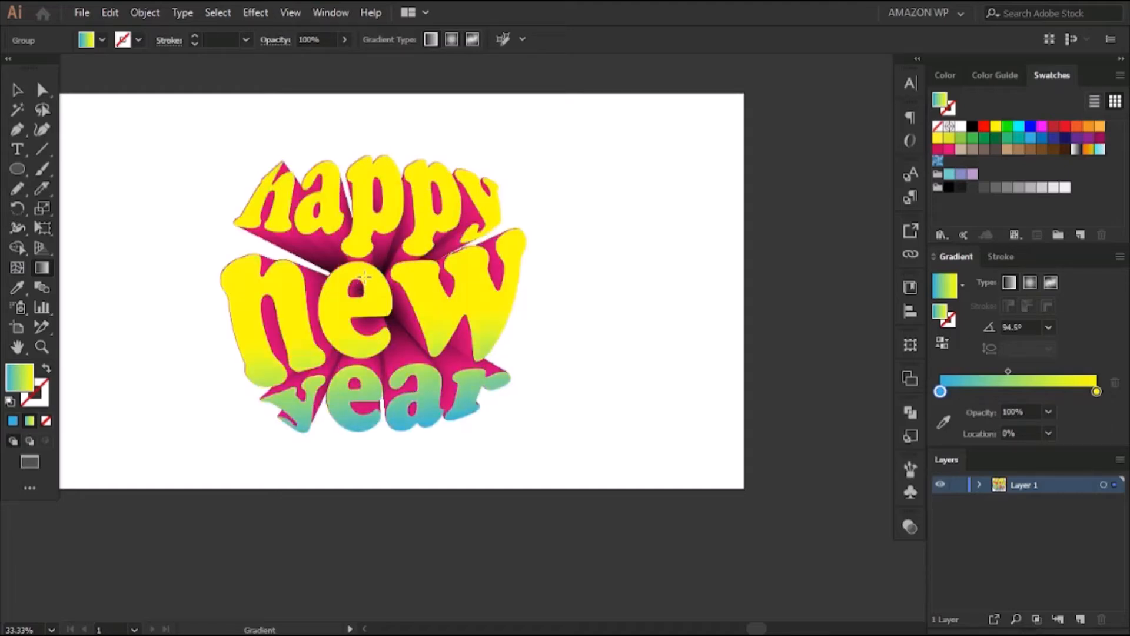
{"action": "left_click_drag", "start_coordinate": [345, 157], "coordinate": [389, 151]}
{"action": "left_click", "coordinate": [17, 92]}
{"action": "left_click", "coordinate": [237, 114]}
{"action": "key", "text": "a"}
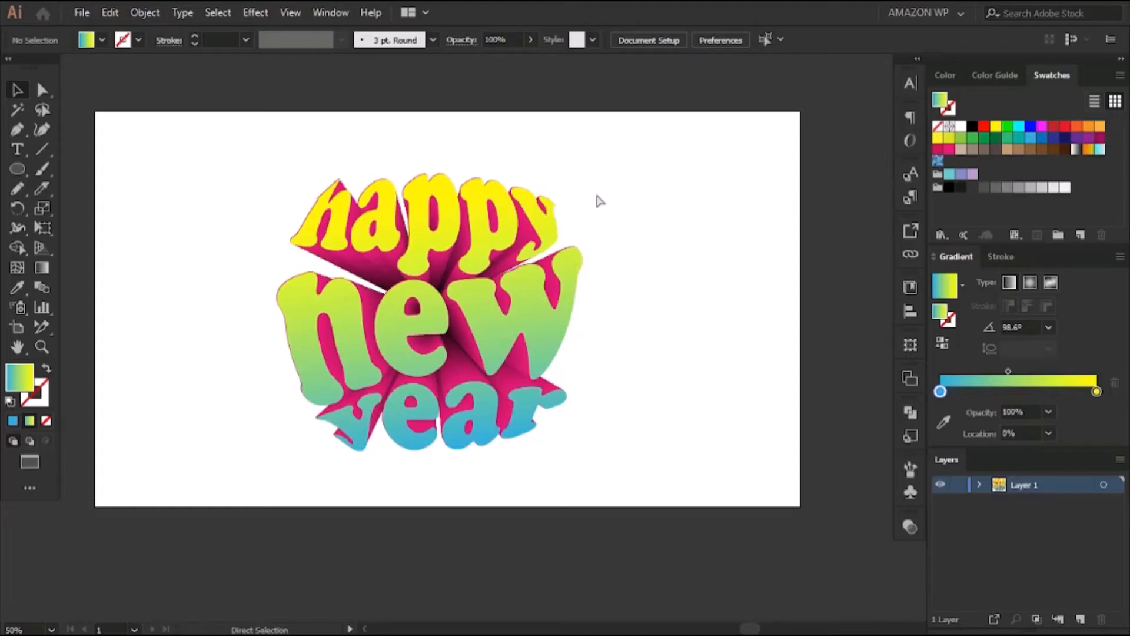
Nudge the gradient lettering so its edges line up with the front face of the pink extrusion
{"action": "key", "text": "ctrl+plus"}
{"action": "left_click_drag", "start_coordinate": [263, 224], "coordinate": [436, 192]}
{"action": "left_click", "coordinate": [309, 236]}
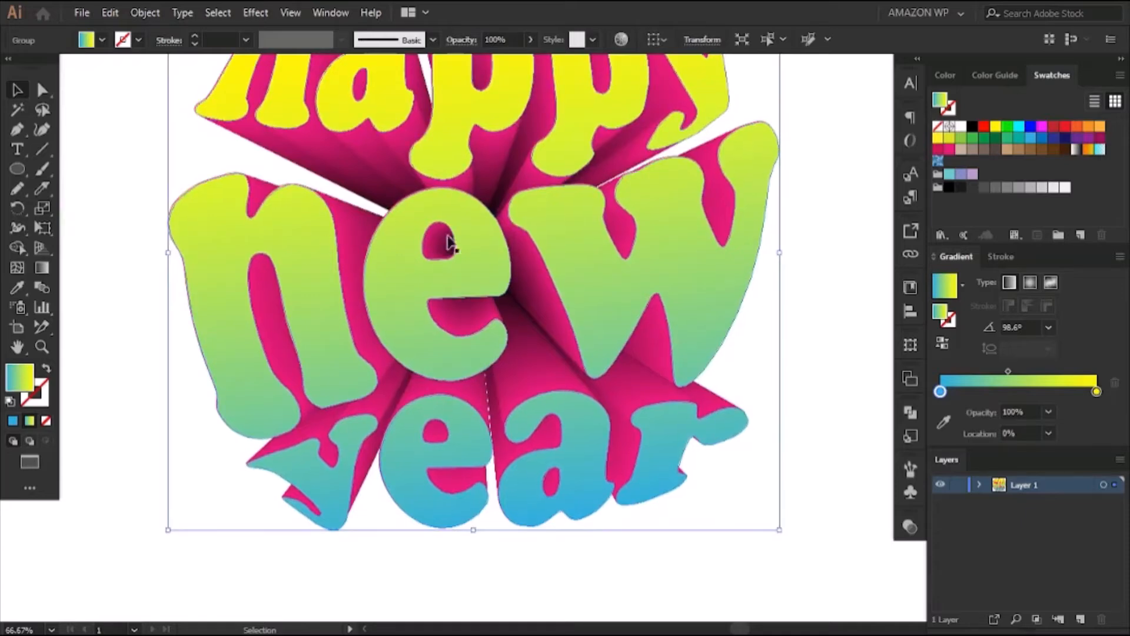
{"action": "left_click", "coordinate": [807, 206]}
{"action": "key", "text": "a"}
{"action": "key", "text": "ctrl+minus"}
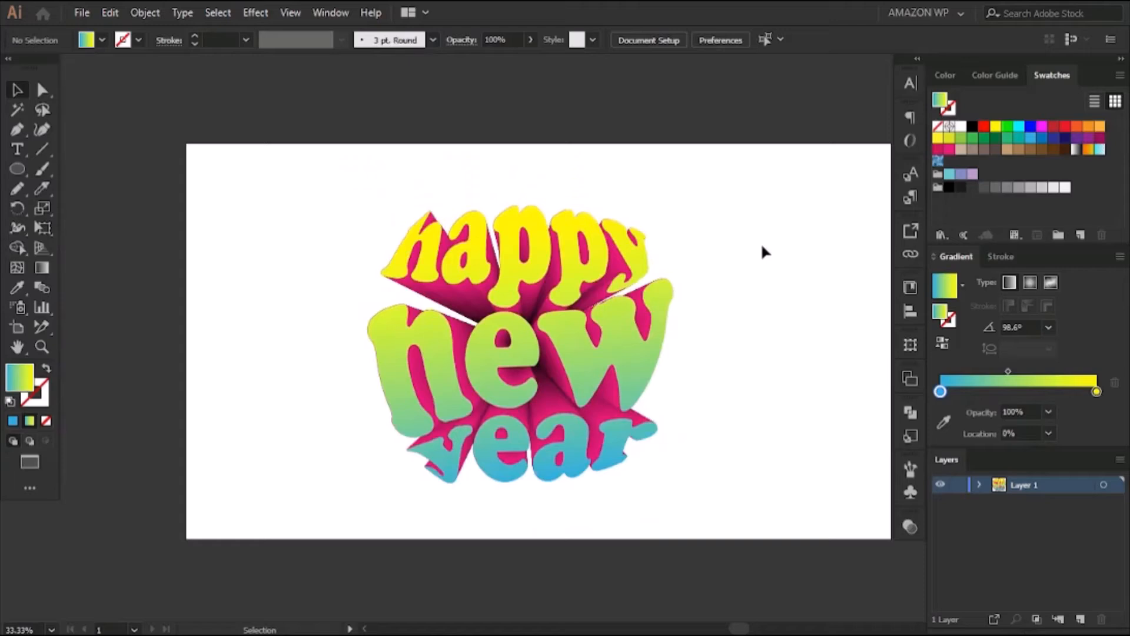
{"action": "left_click_drag", "start_coordinate": [761, 246], "coordinate": [674, 252]}
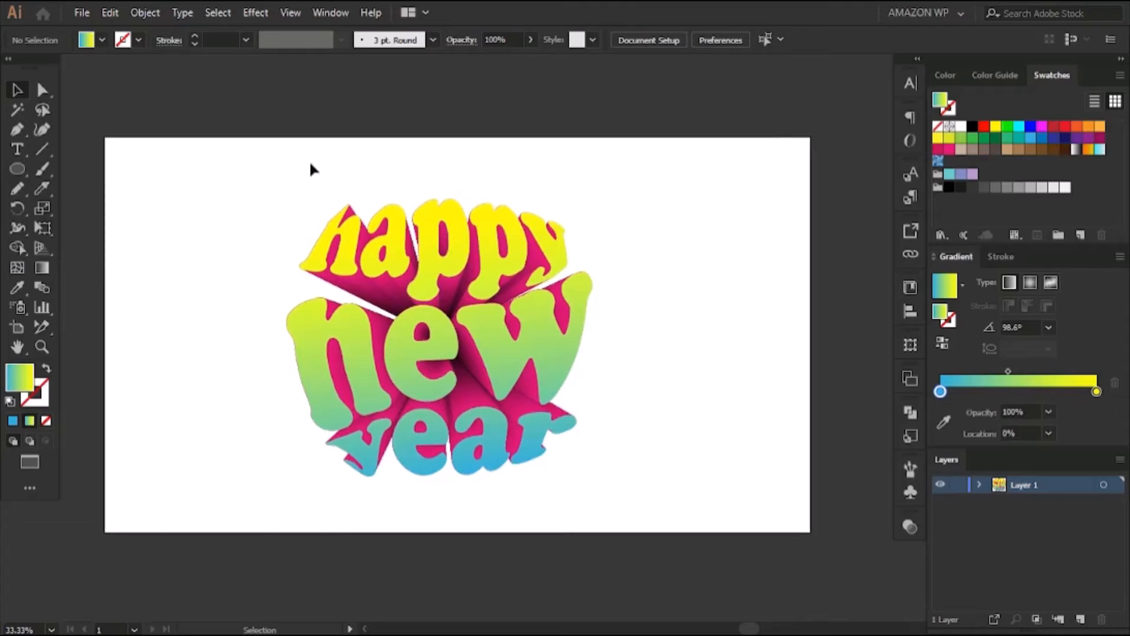
Try to group the gradient lettering with the pink blend
{"action": "left_click_drag", "start_coordinate": [287, 160], "coordinate": [589, 465]}
{"action": "right_click", "coordinate": [498, 303]}
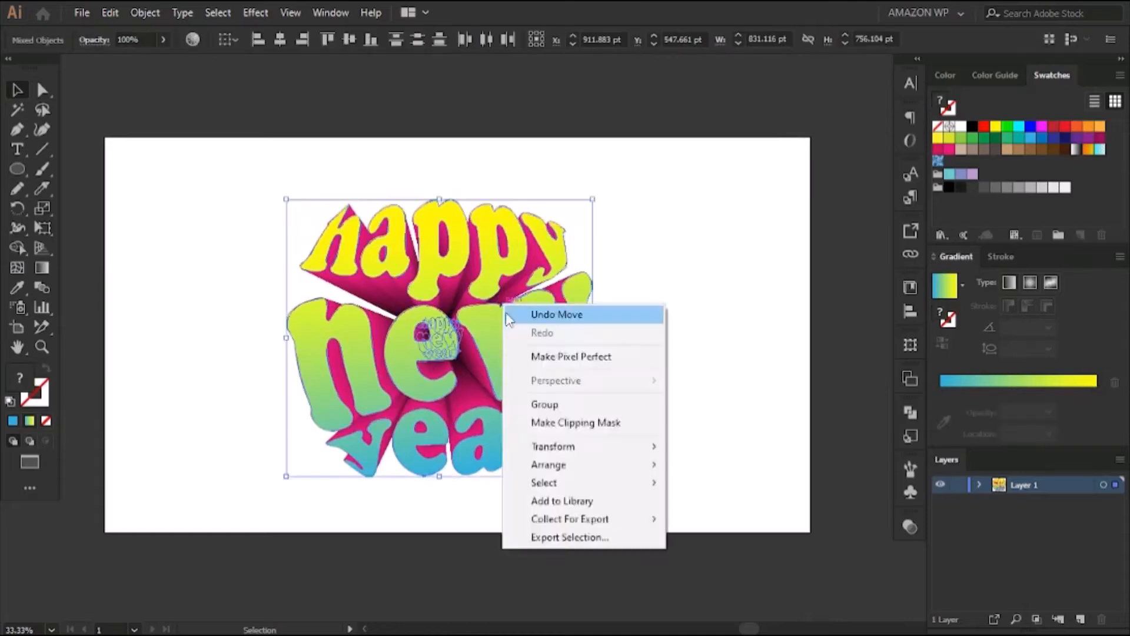
{"action": "left_click", "coordinate": [518, 401]}
{"action": "right_click", "coordinate": [442, 268]}
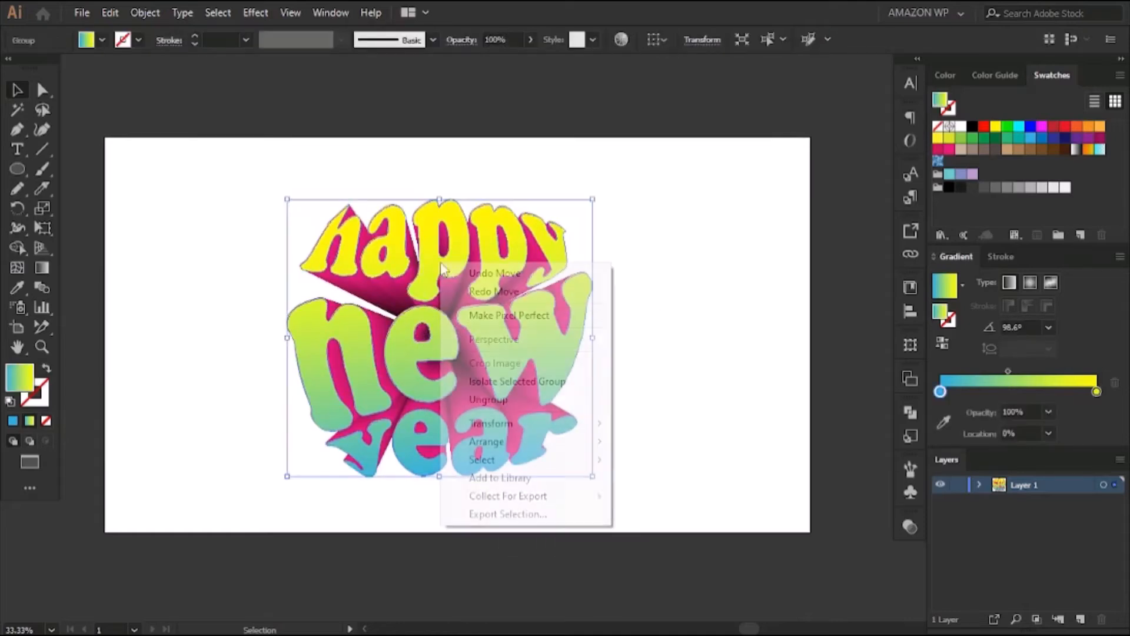
{"action": "left_click", "coordinate": [692, 359]}
Set the alignment reference to the artboard with the gradient lettering selected
{"action": "left_click", "coordinate": [538, 334]}
{"action": "left_click", "coordinate": [910, 311]}
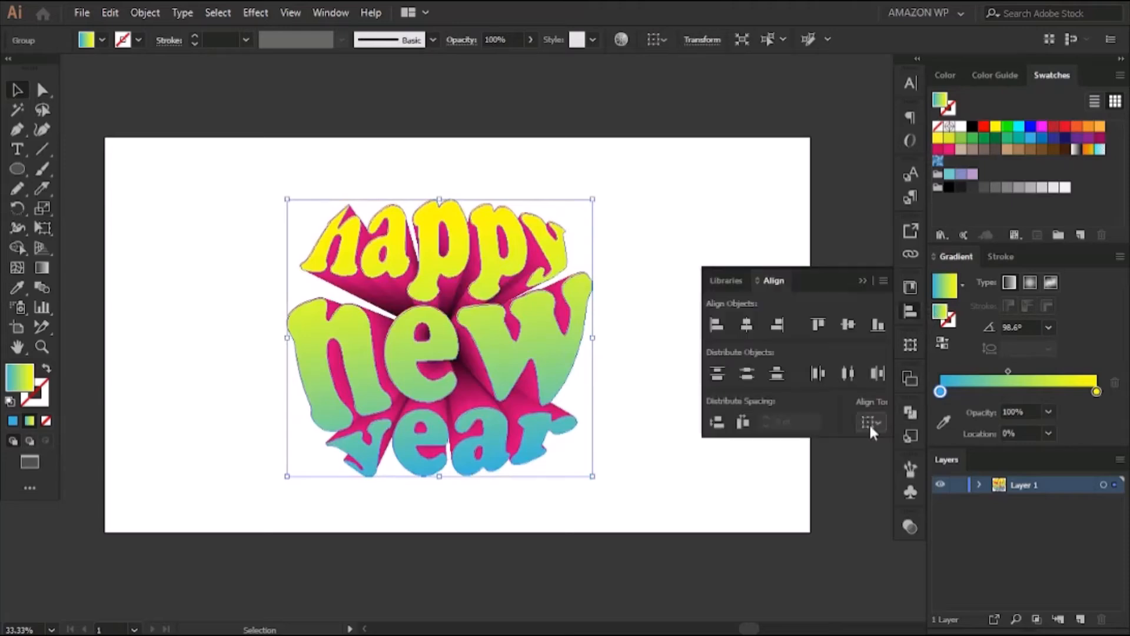
{"action": "left_click", "coordinate": [870, 422]}
{"action": "left_click", "coordinate": [891, 476]}
Try to center the gradient lettering alone on the artboard horizontally and vertically, and undo the alignment
{"action": "left_click", "coordinate": [753, 326]}
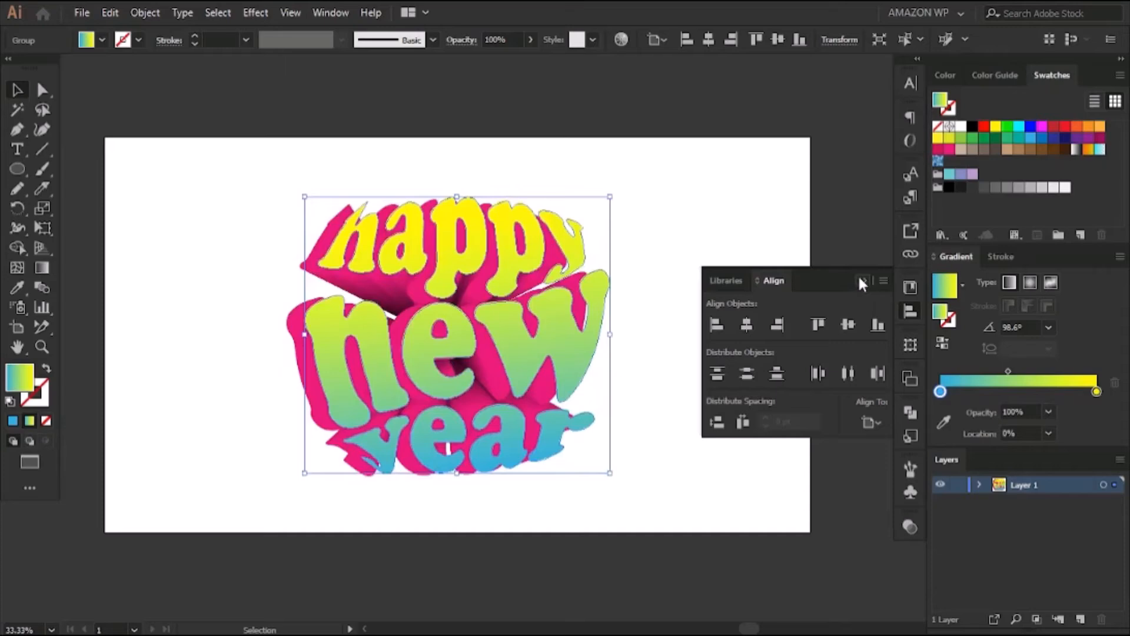
{"action": "left_click", "coordinate": [860, 283]}
{"action": "left_click", "coordinate": [716, 253]}
{"action": "key", "text": "ctrl+a"}
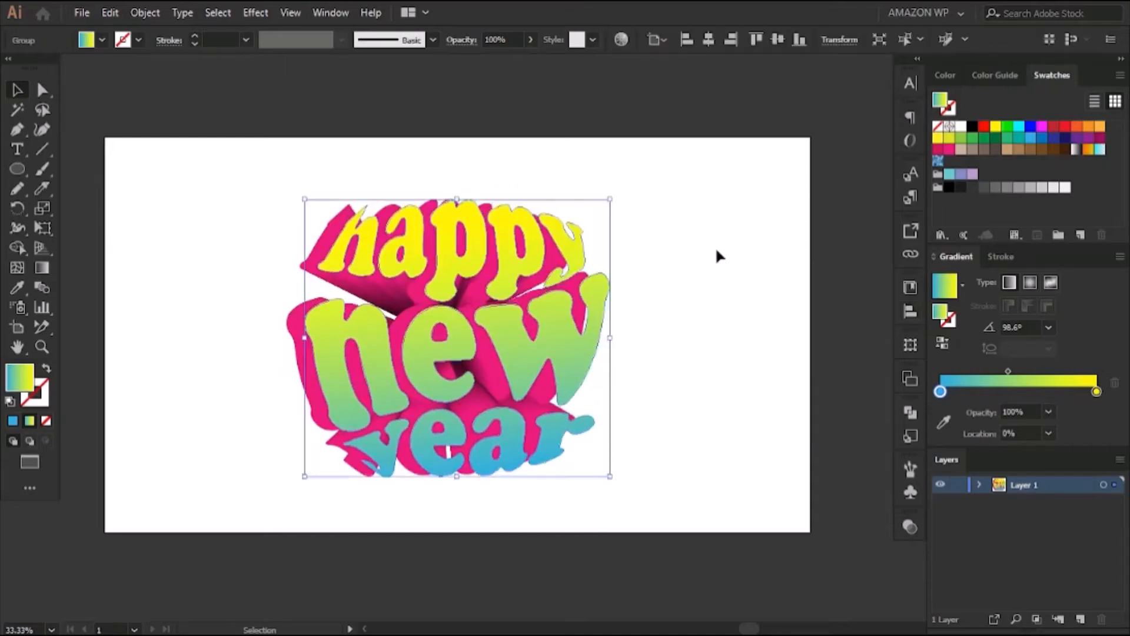
{"action": "key", "text": "ctrl+z"}
Group the gradient lettering and the pink blend behind it into one object
{"action": "left_click", "coordinate": [716, 249]}
{"action": "left_click_drag", "start_coordinate": [324, 181], "coordinate": [573, 414]}
{"action": "right_click", "coordinate": [452, 315]}
{"action": "left_click", "coordinate": [511, 412]}
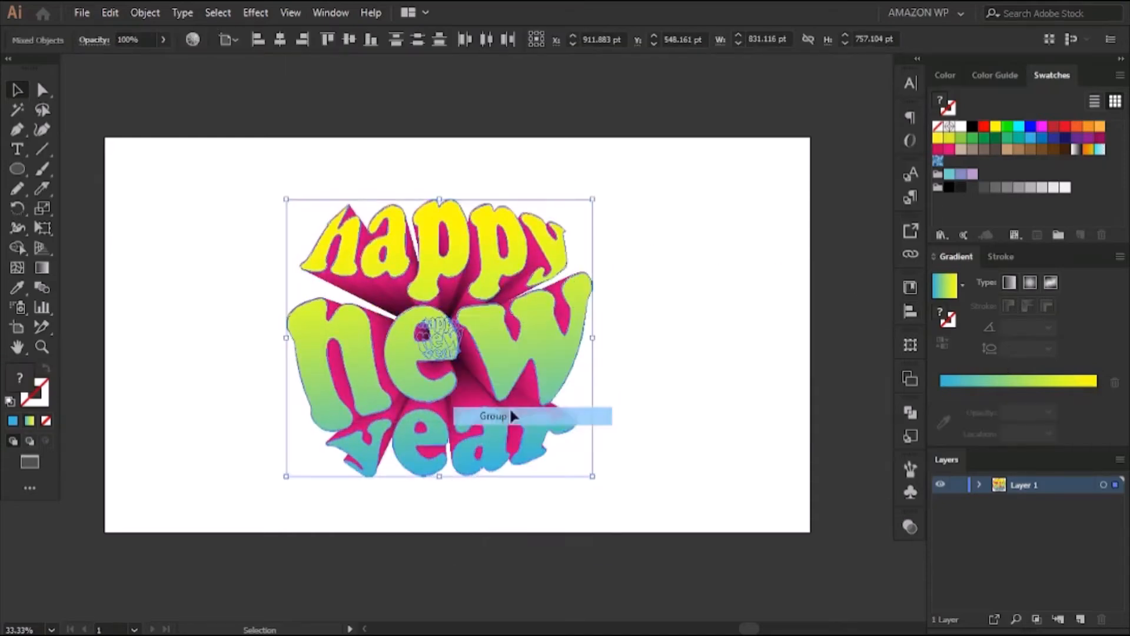
{"action": "left_click", "coordinate": [701, 321]}
Center the grouped lettering and pink blend on the artboard horizontally and vertically
{"action": "left_click", "coordinate": [911, 311]}
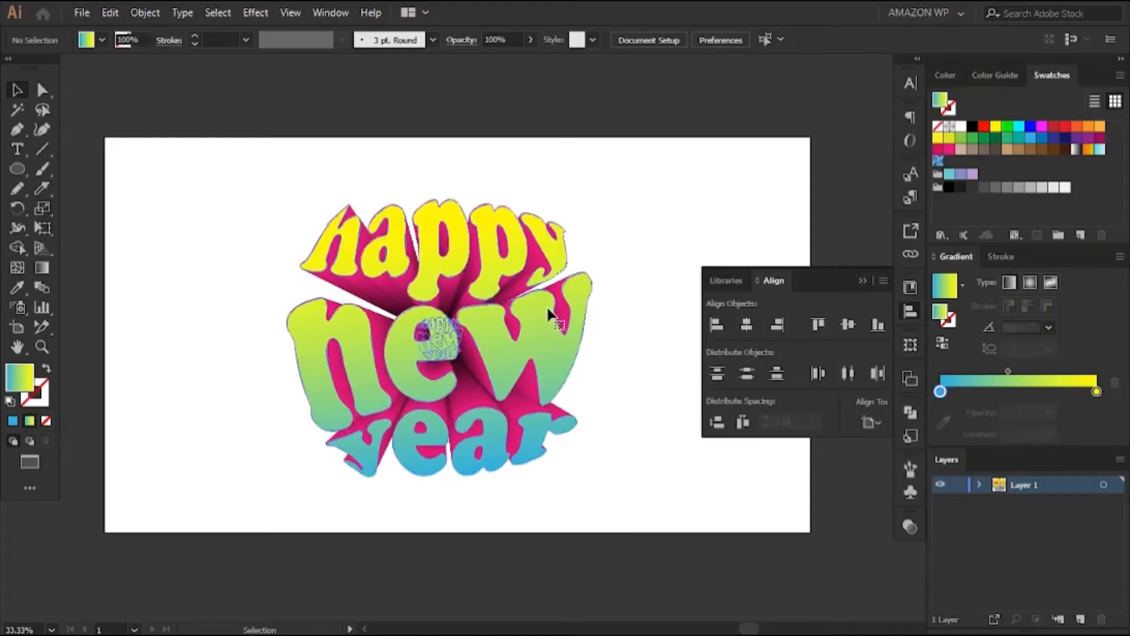
{"action": "left_click", "coordinate": [436, 336]}
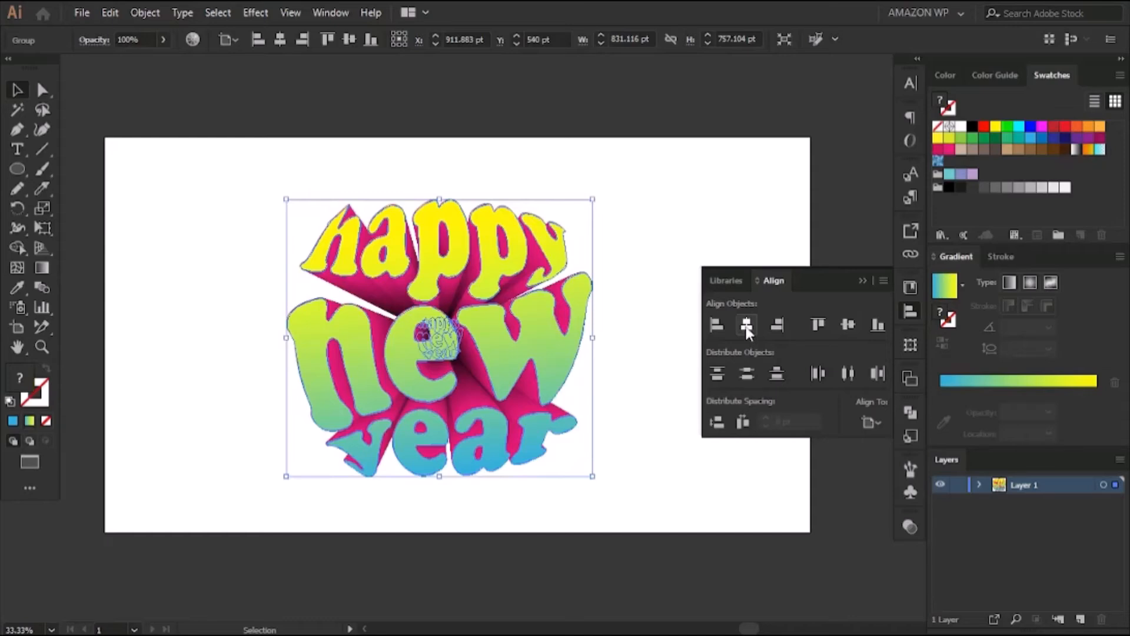
{"action": "left_click", "coordinate": [746, 325]}
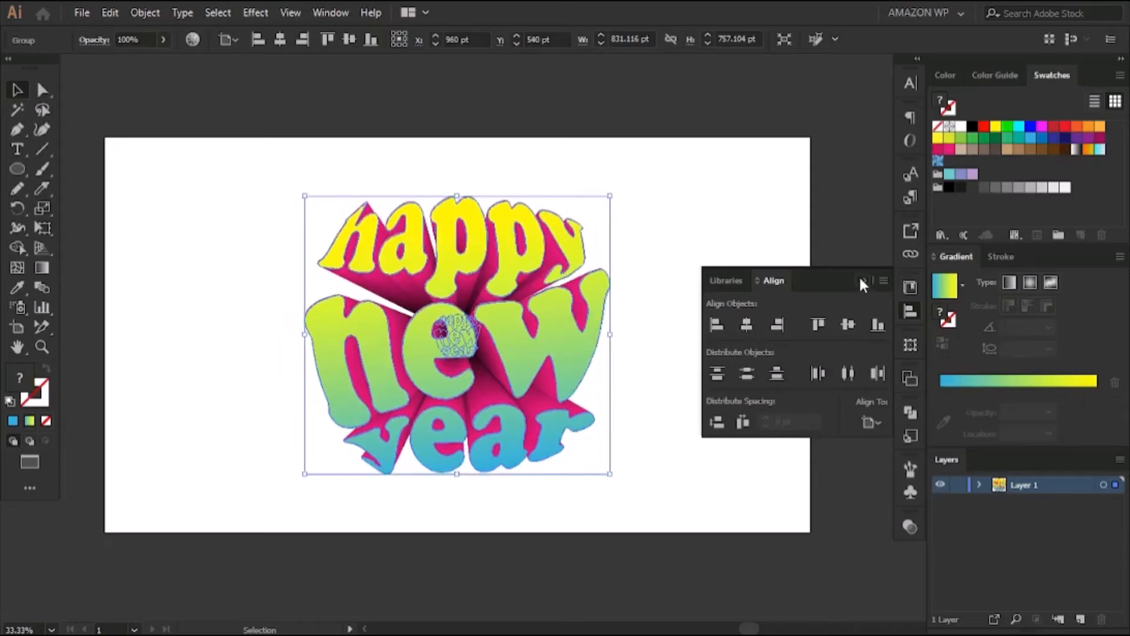
{"action": "left_click", "coordinate": [861, 277]}
{"action": "left_click", "coordinate": [665, 270]}
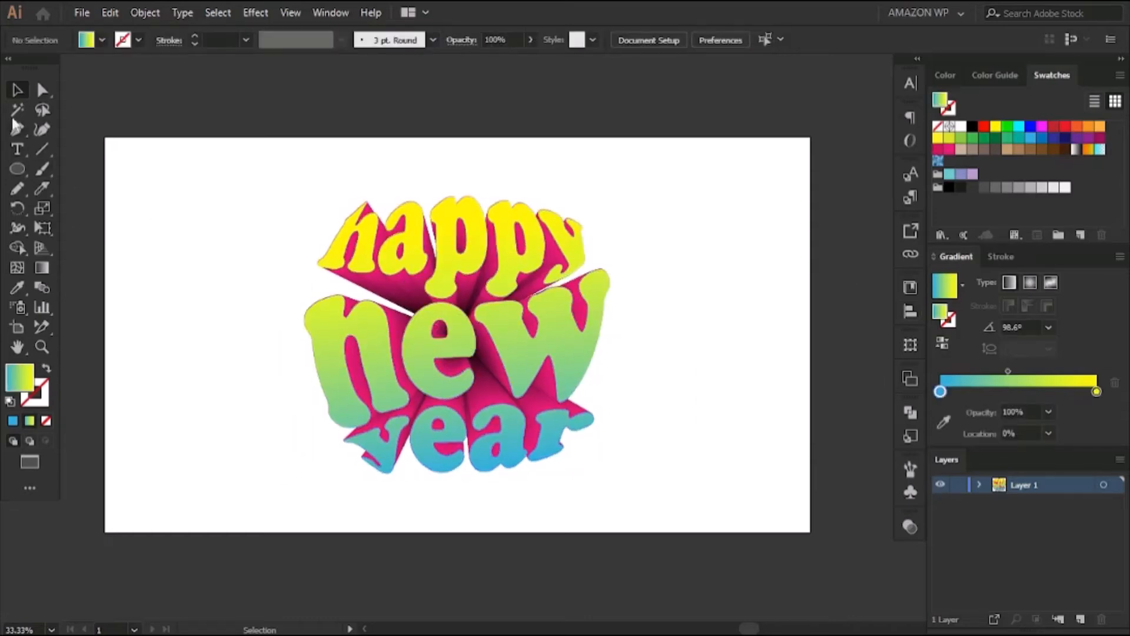
Draw a rectangle covering the whole artboard and place it behind the lettering as a background
{"action": "left_click_drag", "start_coordinate": [17, 169], "coordinate": [811, 532]}
{"action": "left_click", "coordinate": [86, 171]}
{"action": "key", "text": "a"}
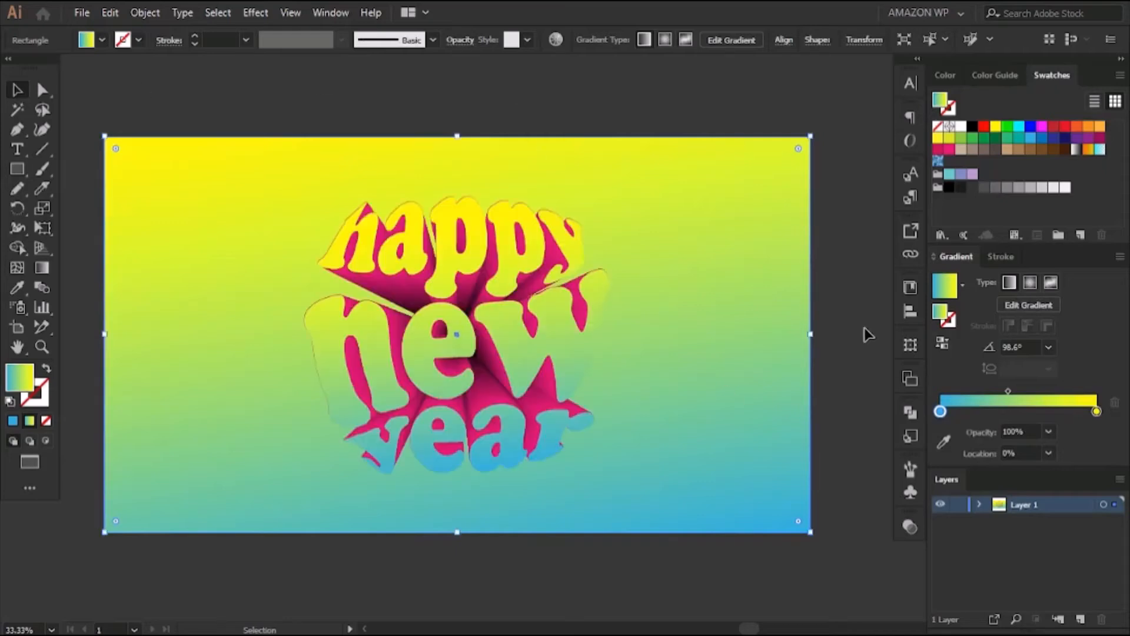
Give the background rectangle a radial gradient from yellow at the center to RGB Red at the edges
{"action": "left_click", "coordinate": [1029, 284]}
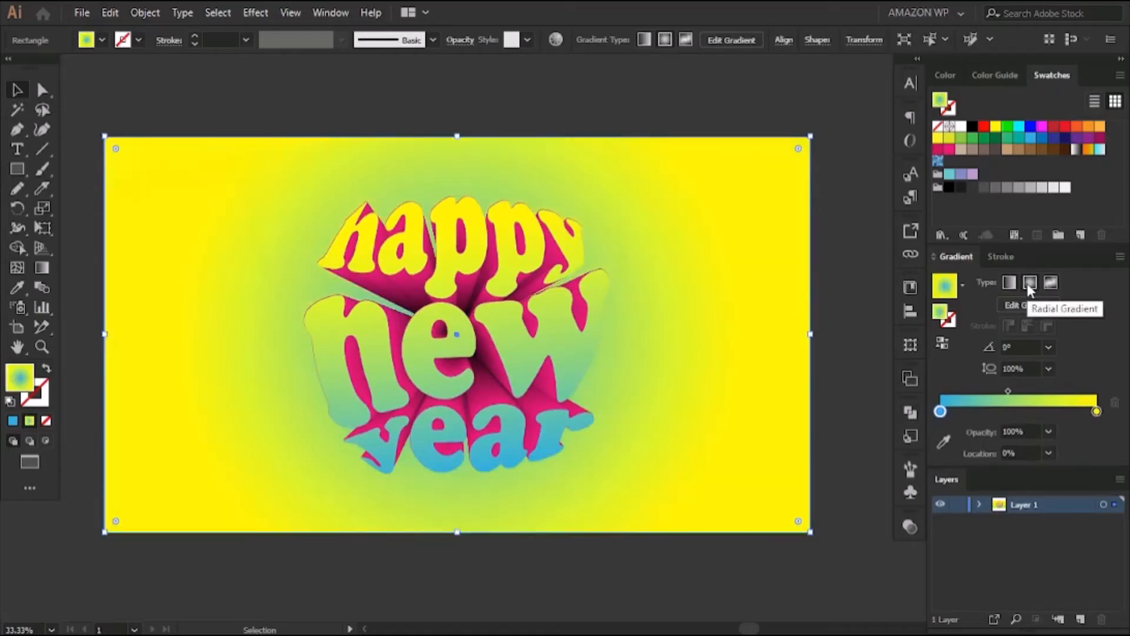
{"action": "double_click", "coordinate": [940, 412]}
{"action": "left_click", "coordinate": [942, 463]}
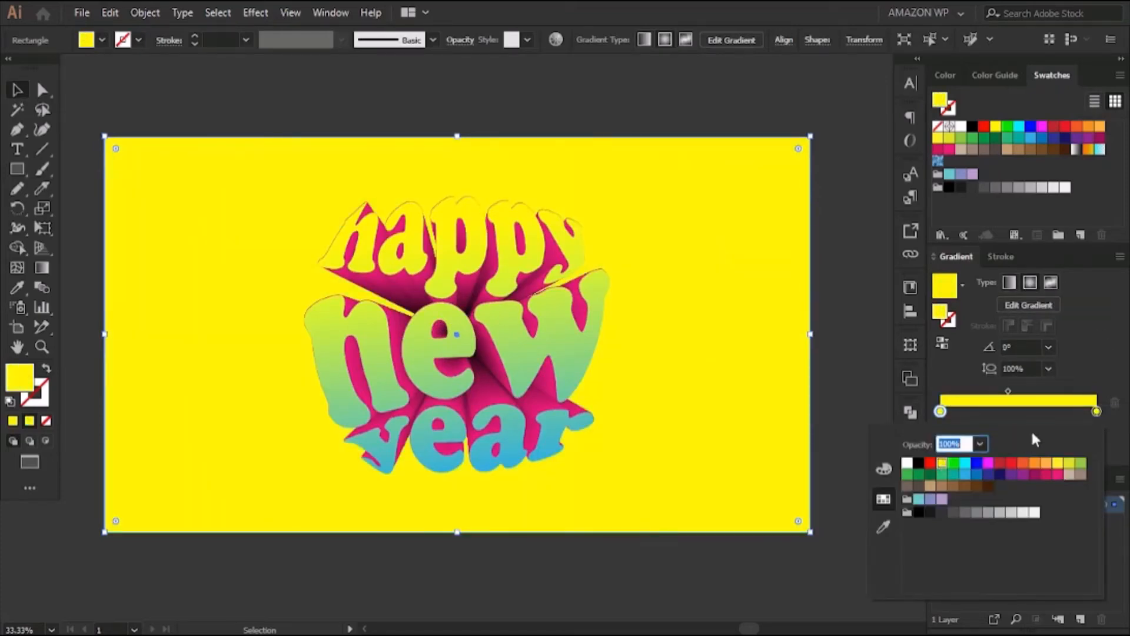
{"action": "left_click", "coordinate": [1096, 412]}
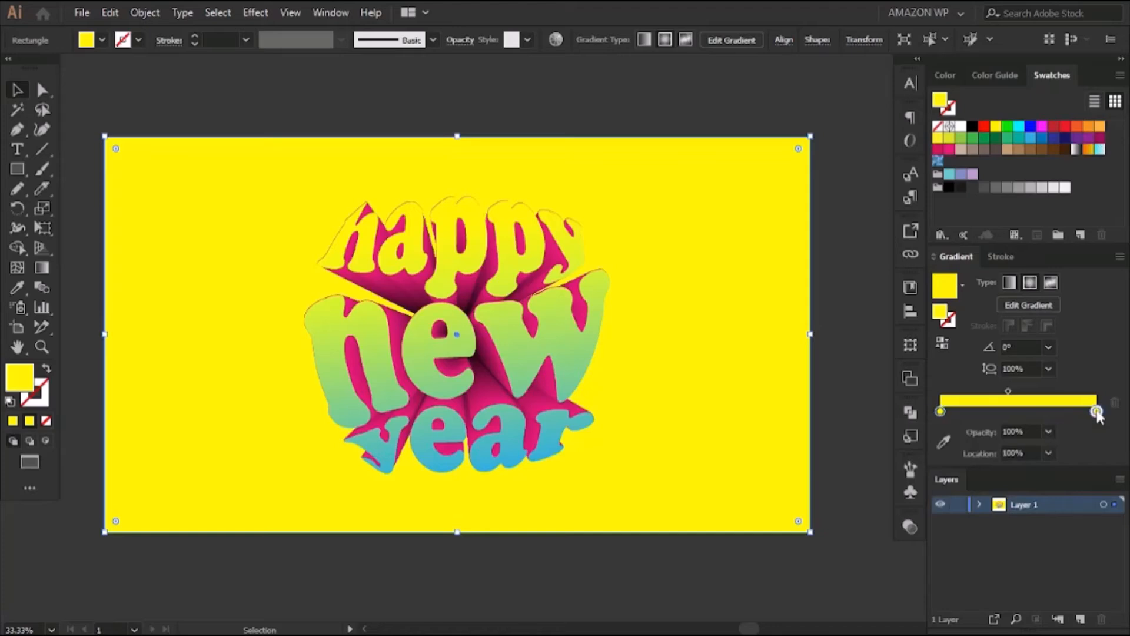
{"action": "double_click", "coordinate": [1096, 412]}
{"action": "left_click", "coordinate": [929, 465]}
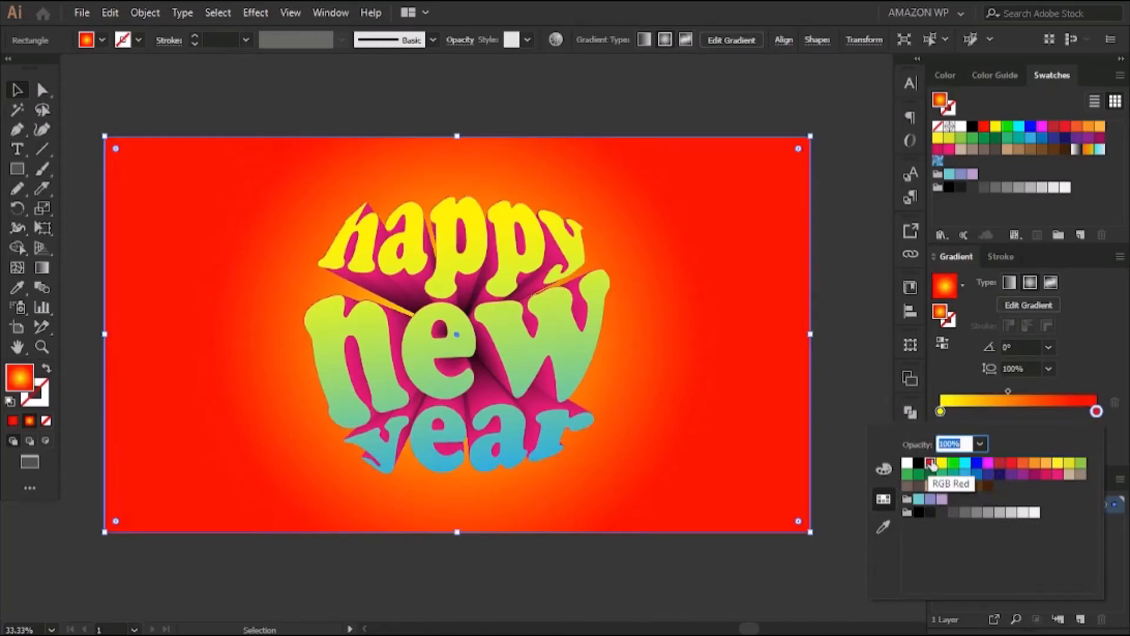
Adjust the background gradient's outer red stop to R 255, G 51, B 23
{"action": "left_click", "coordinate": [1096, 410]}
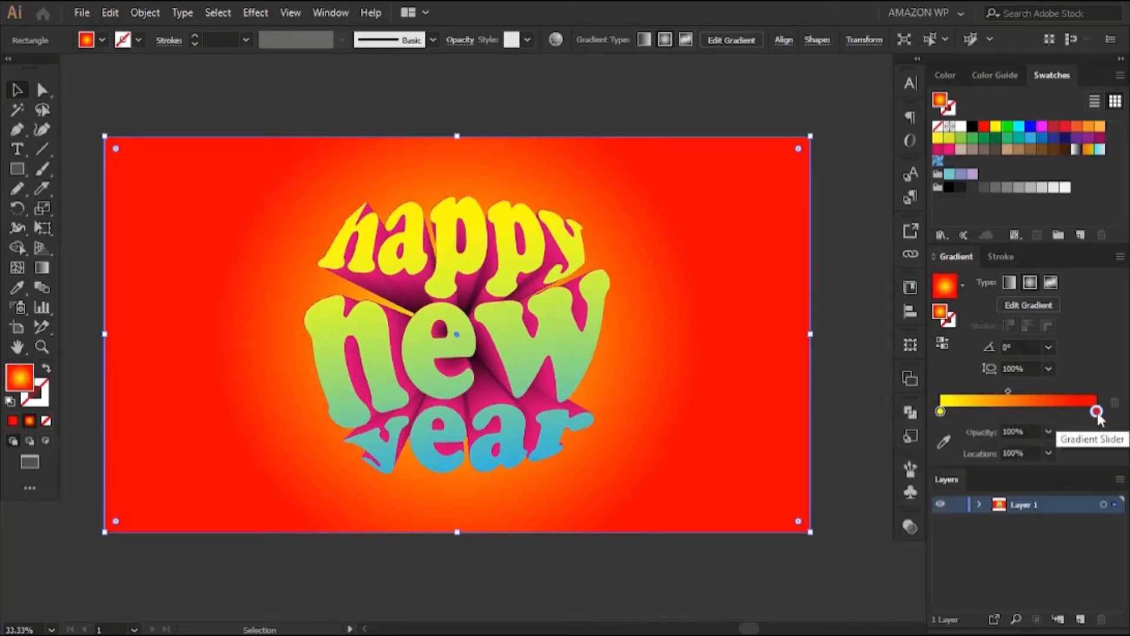
{"action": "double_click", "coordinate": [1096, 411]}
{"action": "left_click", "coordinate": [883, 469]}
{"action": "left_click_drag", "start_coordinate": [960, 498], "coordinate": [966, 498]}
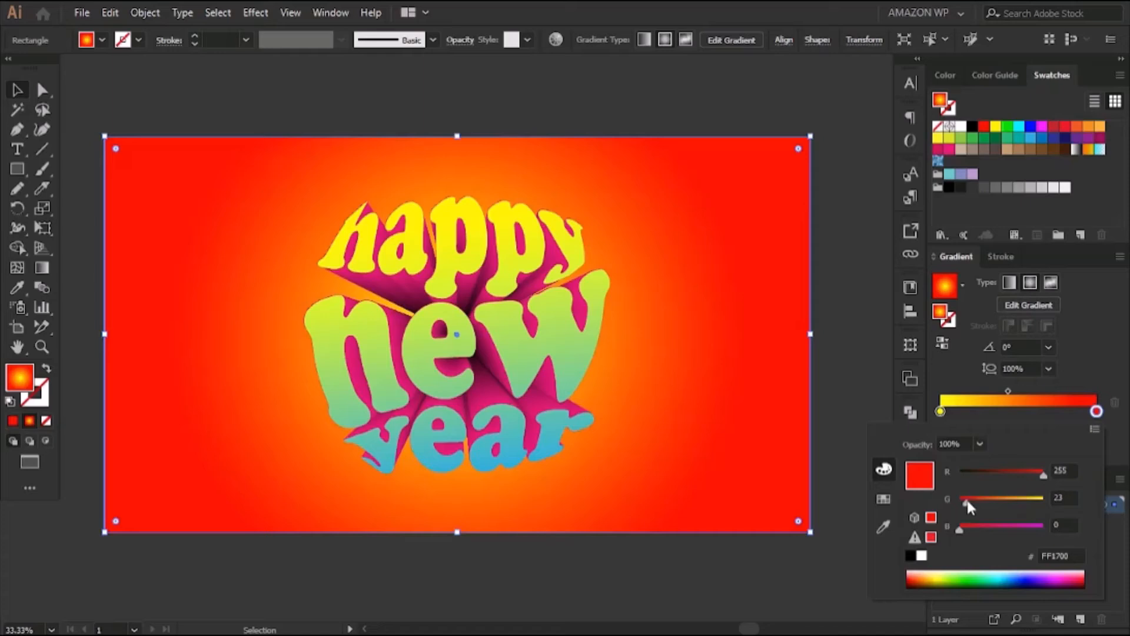
{"action": "left_click_drag", "start_coordinate": [967, 497], "coordinate": [964, 532]}
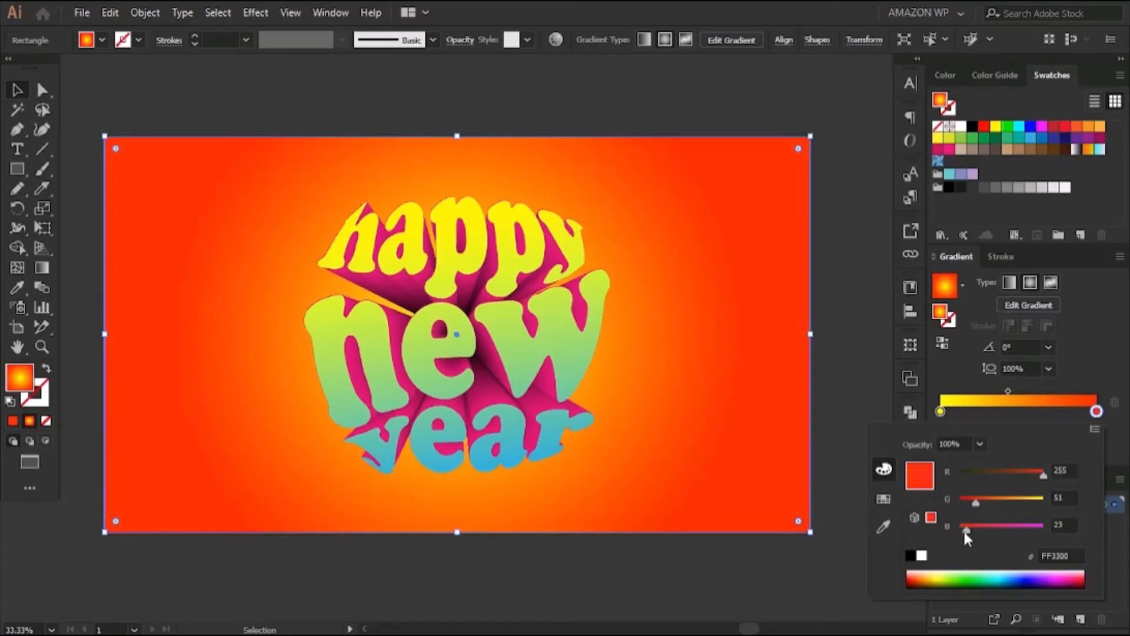
{"action": "left_click", "coordinate": [859, 259]}
{"action": "left_click", "coordinate": [859, 259]}
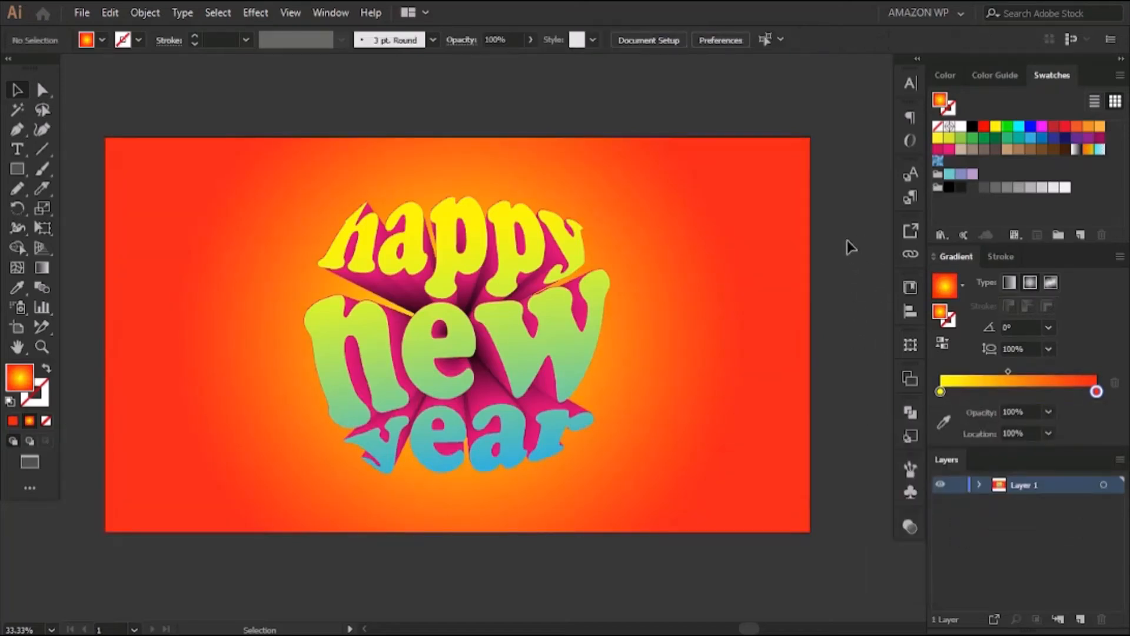
Draw a wide, flat ellipse just beneath the word "year" and fill it with solid black
{"action": "left_click", "coordinate": [17, 169]}
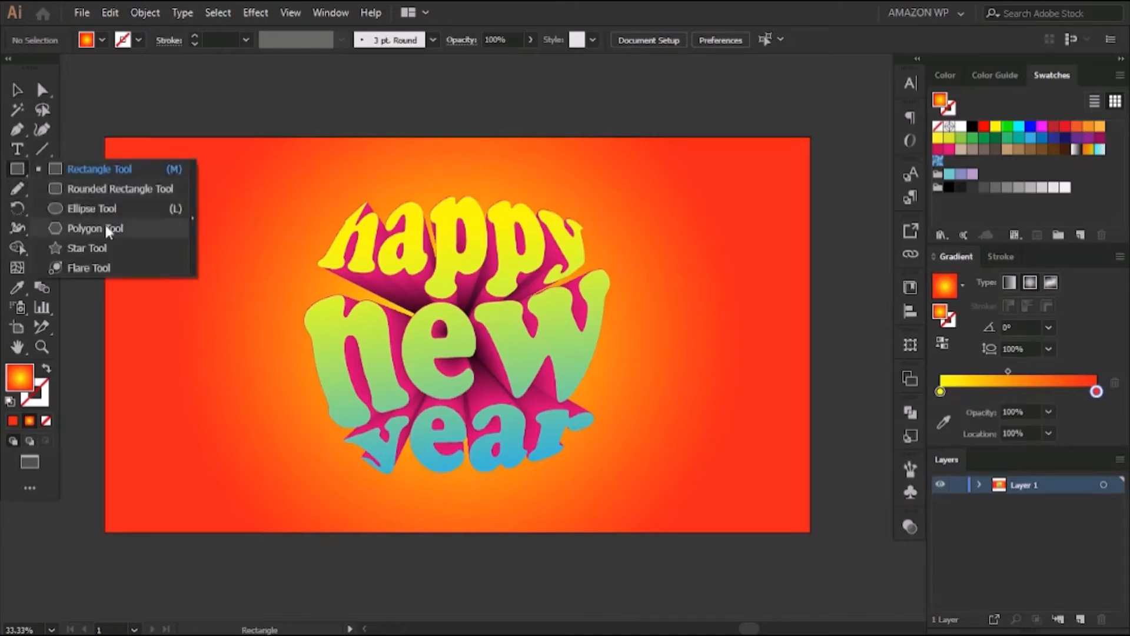
{"action": "left_click", "coordinate": [91, 208]}
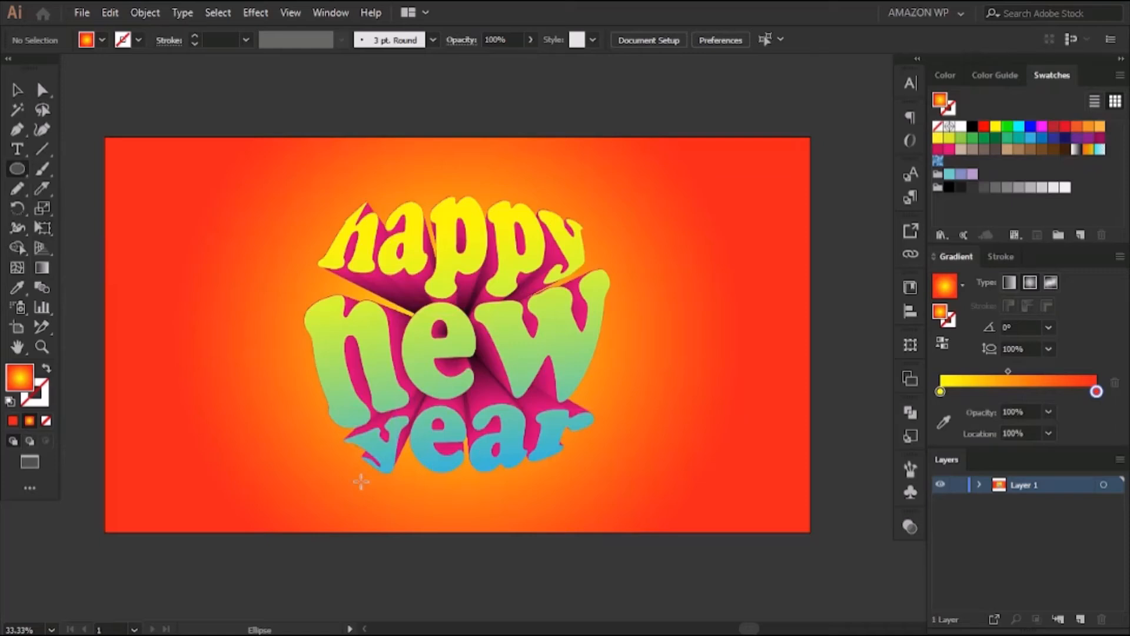
{"action": "left_click_drag", "start_coordinate": [361, 481], "coordinate": [559, 488]}
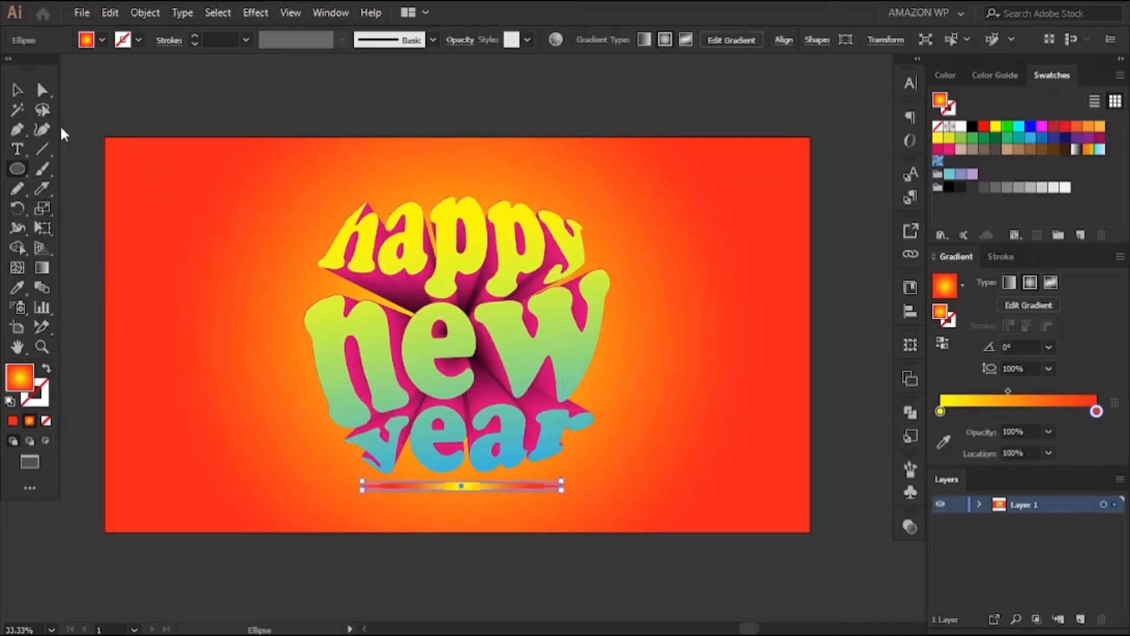
{"action": "left_click", "coordinate": [17, 89]}
{"action": "left_click", "coordinate": [971, 129]}
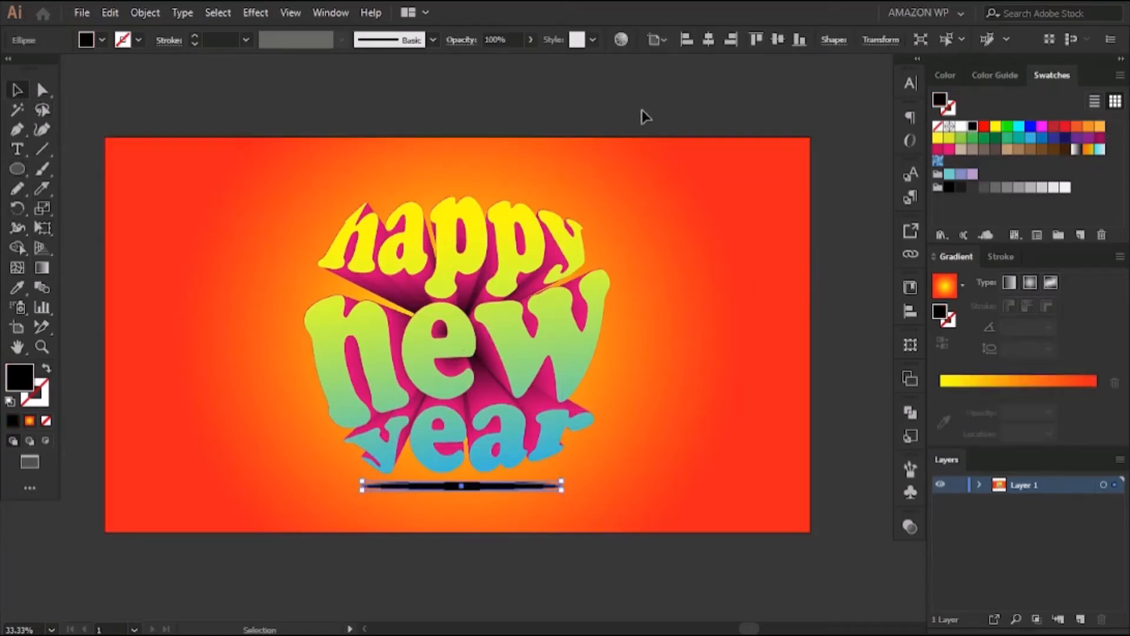
{"action": "left_click", "coordinate": [706, 194]}
Make the black ellipse thinner and slightly narrower, and nudge it right to sit centered beneath the lettering
{"action": "key", "text": "ctrl+equal"}
{"action": "scroll", "coordinate": [567, 269], "scroll_direction": "down", "scroll_amount": 5}
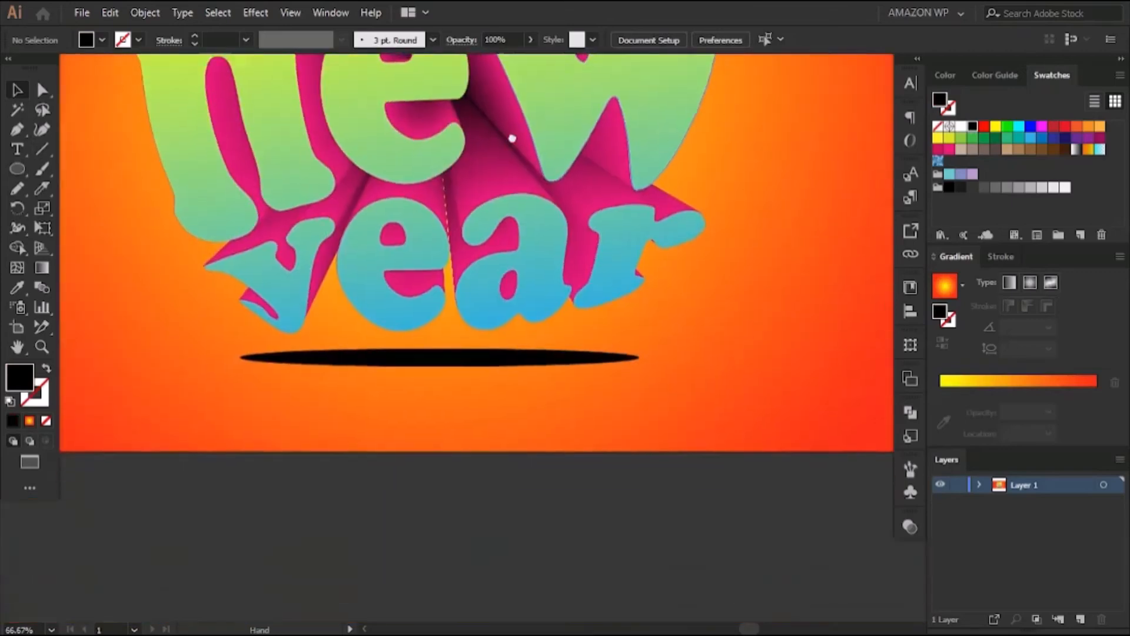
{"action": "left_click_drag", "start_coordinate": [416, 338], "coordinate": [415, 355]}
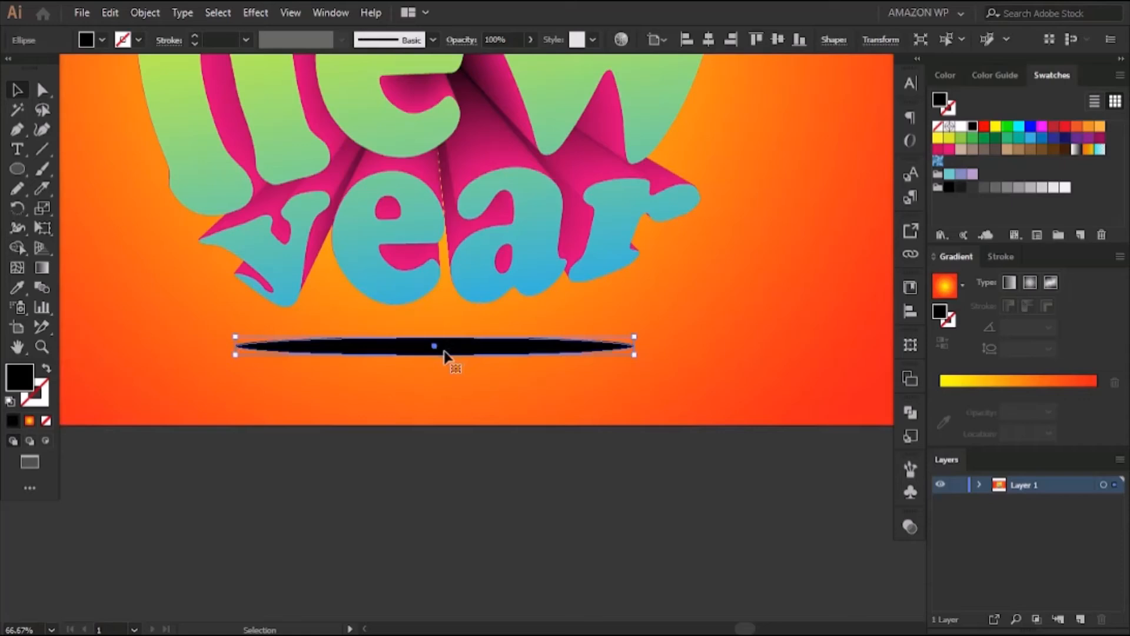
{"action": "left_click_drag", "start_coordinate": [634, 354], "coordinate": [634, 344]}
{"action": "left_click_drag", "start_coordinate": [237, 342], "coordinate": [250, 339]}
{"action": "left_click_drag", "start_coordinate": [631, 341], "coordinate": [616, 347]}
{"action": "key", "text": "Right"}
{"action": "key", "text": "Right"}
{"action": "key", "text": "Right"}
{"action": "key", "text": "Right"}
{"action": "key", "text": "Right"}
{"action": "key", "text": "Right"}
{"action": "key", "text": "Right"}
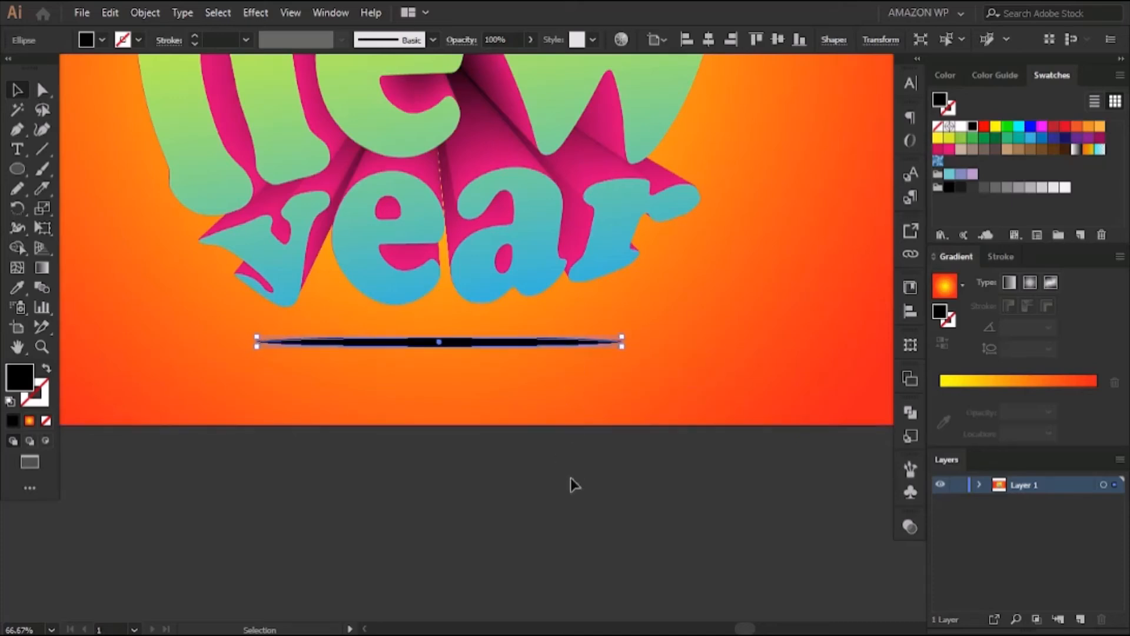
{"action": "left_click", "coordinate": [571, 478]}
Apply a Gaussian Blur to the black ellipse to turn it into a soft shadow
{"action": "left_click_drag", "start_coordinate": [359, 527], "coordinate": [422, 630]}
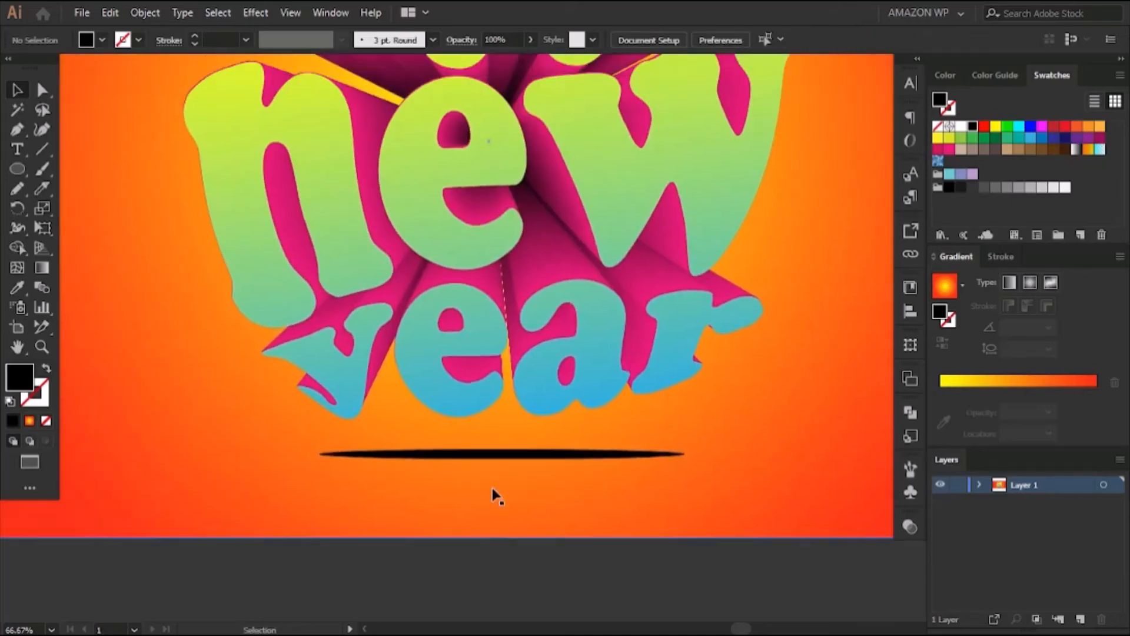
{"action": "left_click", "coordinate": [495, 454]}
{"action": "left_click", "coordinate": [256, 13]}
{"action": "mouse_move", "coordinate": [361, 289]}
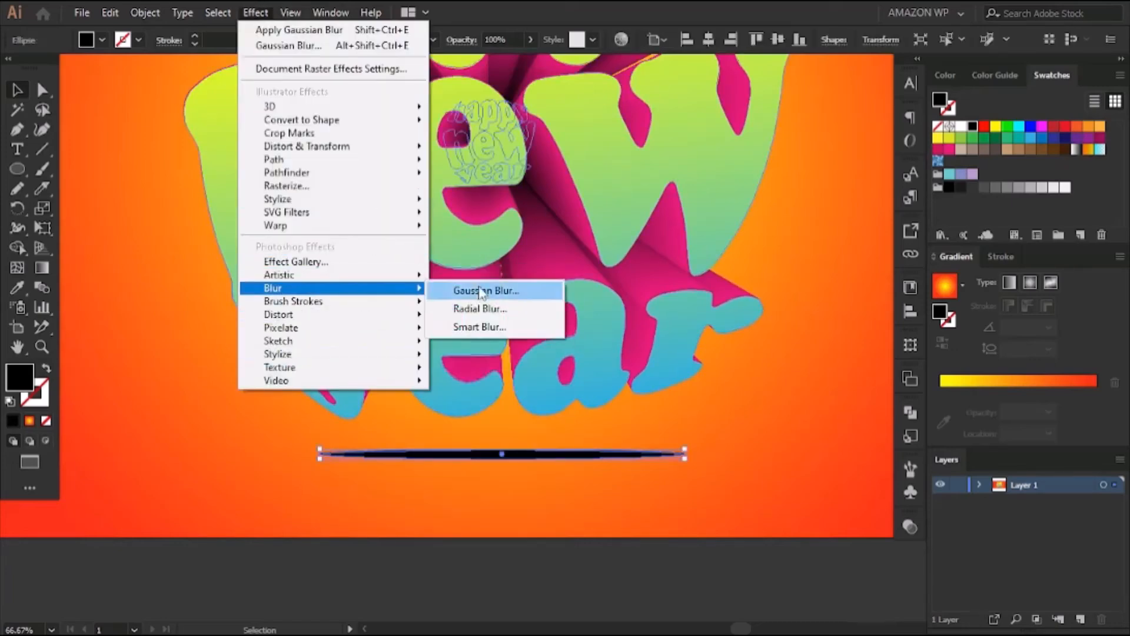
{"action": "left_click", "coordinate": [480, 289]}
{"action": "left_click", "coordinate": [503, 342]}
{"action": "left_click_drag", "start_coordinate": [573, 304], "coordinate": [575, 305]}
{"action": "left_click", "coordinate": [593, 343]}
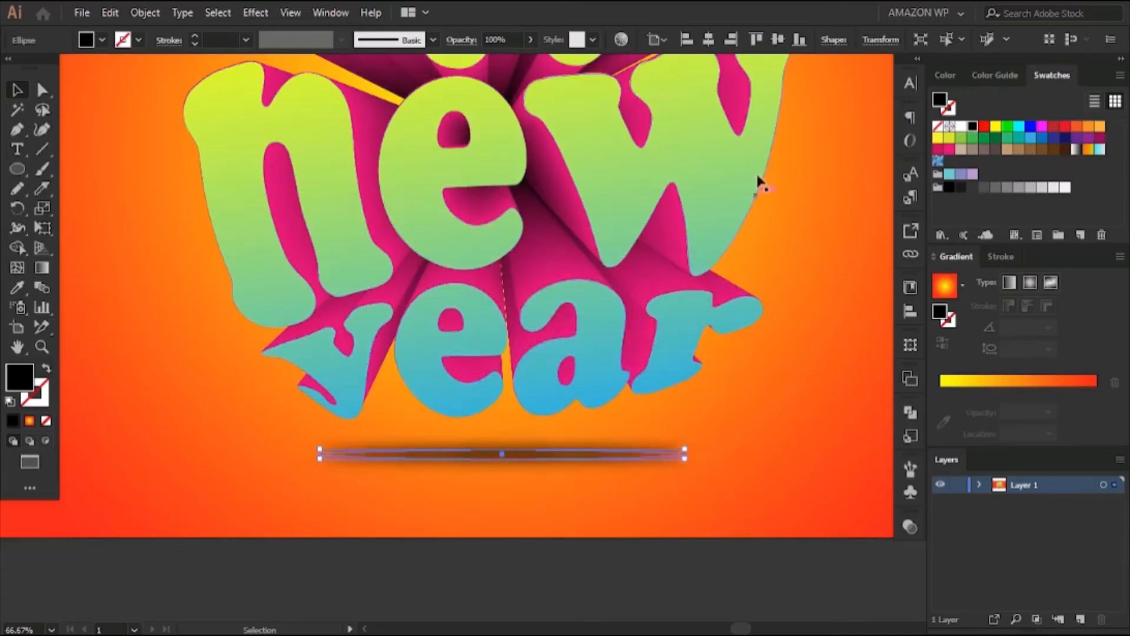
Lower the blurred shadow ellipse's opacity to 57%
{"action": "left_click", "coordinate": [530, 40]}
{"action": "left_click_drag", "start_coordinate": [530, 60], "coordinate": [511, 60]}
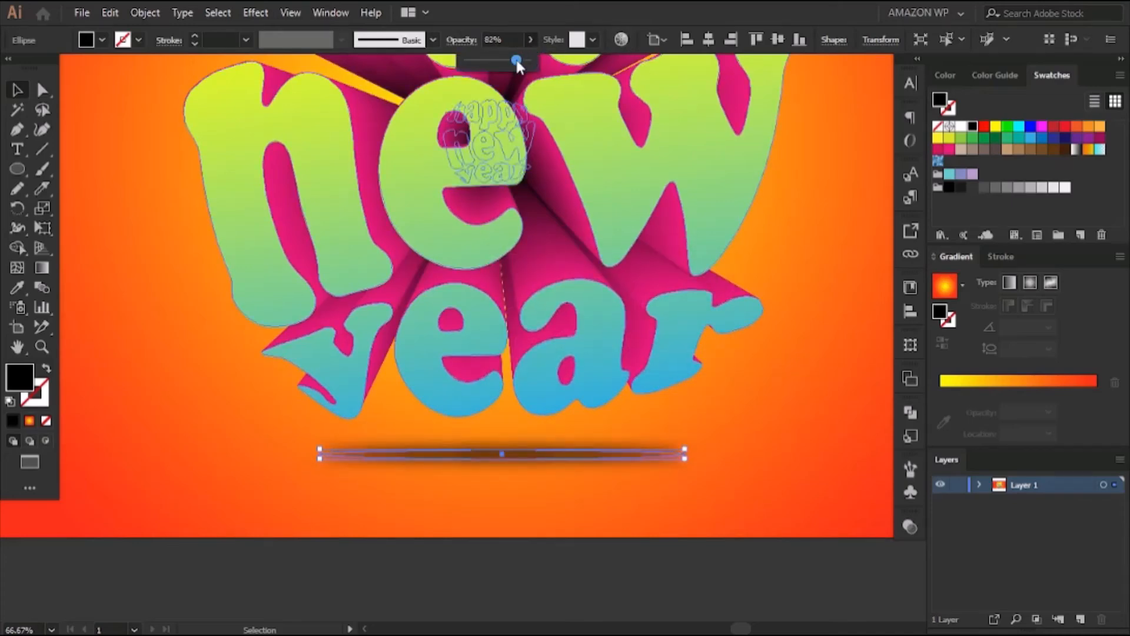
{"action": "left_click", "coordinate": [532, 570]}
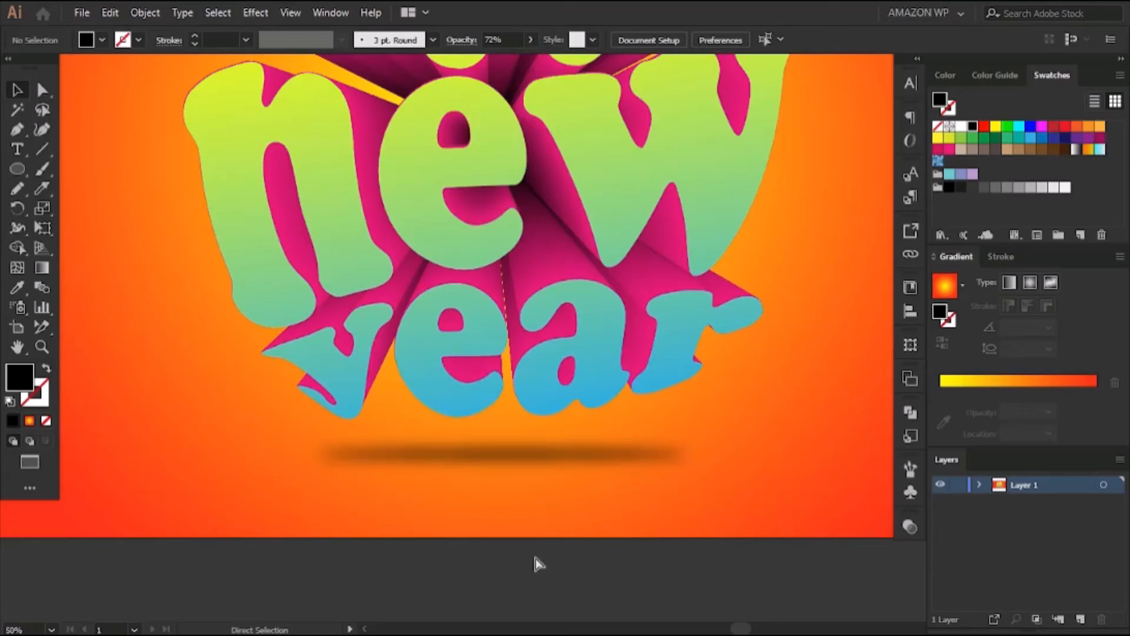
{"action": "key", "text": "ctrl+minus"}
{"action": "key", "text": "ctrl+minus"}
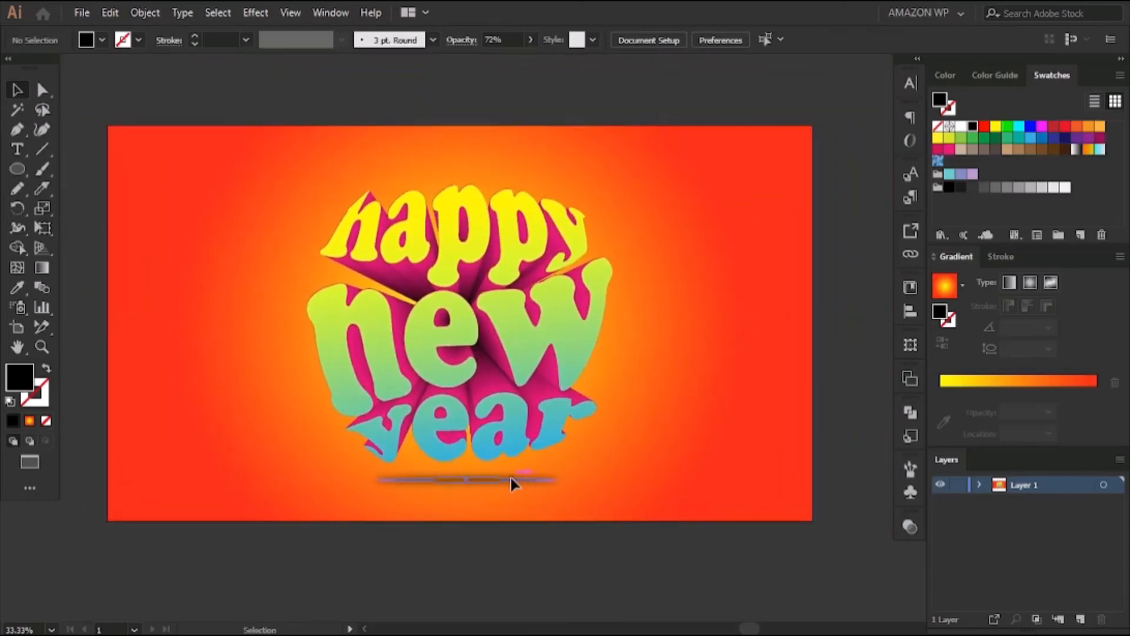
{"action": "left_click", "coordinate": [512, 479]}
{"action": "left_click", "coordinate": [530, 40]}
{"action": "left_click_drag", "start_coordinate": [505, 66], "coordinate": [512, 101]}
{"action": "left_click", "coordinate": [515, 89]}
{"action": "key", "text": "space"}
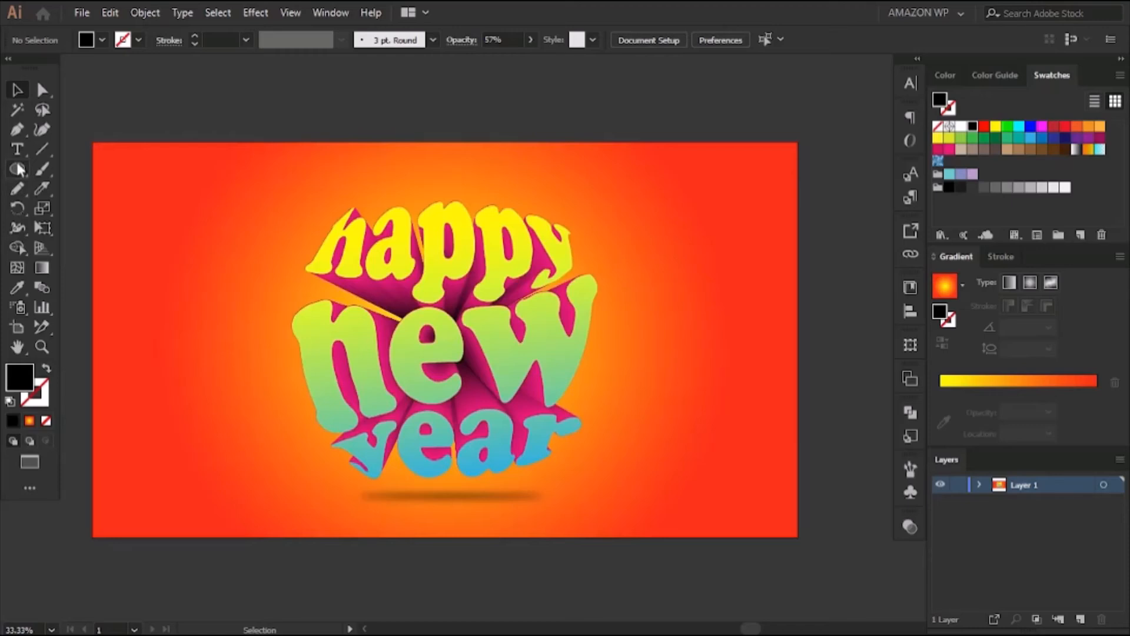
Draw a tall, upright ellipse in the empty area above the artboard
{"action": "left_click", "coordinate": [20, 170]}
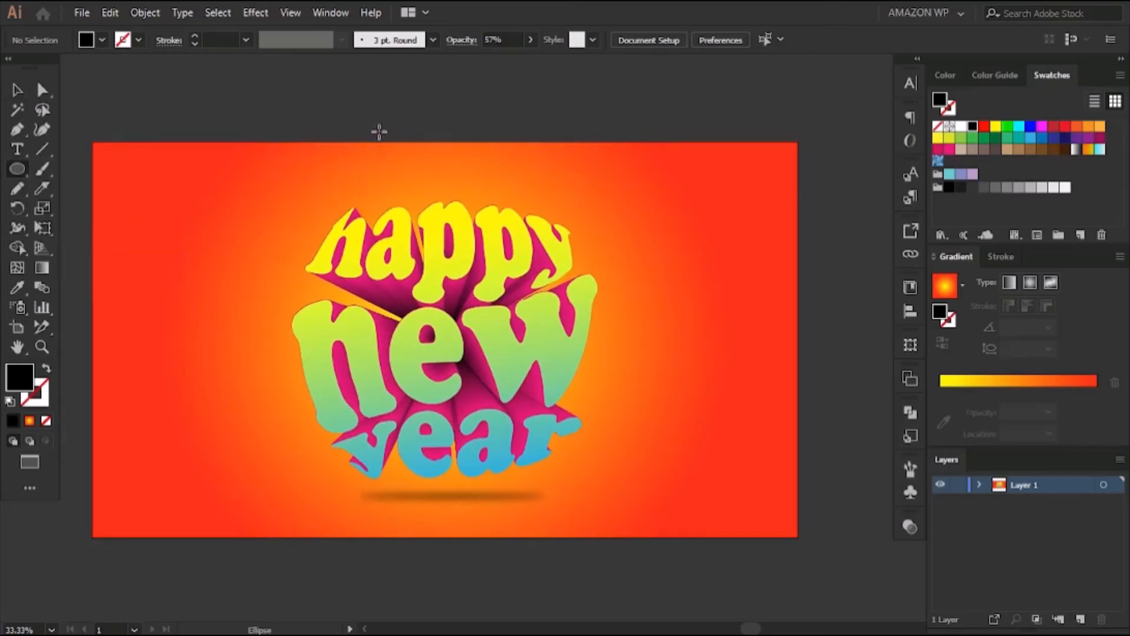
{"action": "scroll", "coordinate": [379, 132], "scroll_direction": "up", "scroll_amount": 5}
{"action": "left_click_drag", "start_coordinate": [390, 108], "coordinate": [489, 335]}
{"action": "left_click", "coordinate": [19, 90]}
Fill the tall ellipse with the radial gradient and change its outer stop to black, keeping yellow at the center
{"action": "left_click", "coordinate": [1022, 383]}
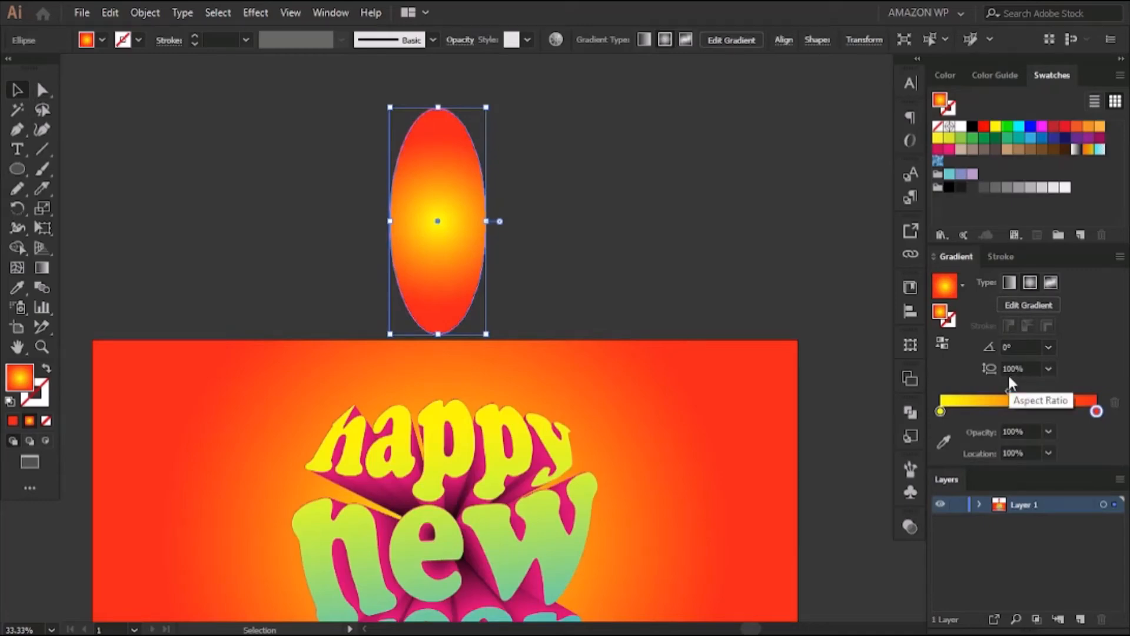
{"action": "double_click", "coordinate": [1096, 412]}
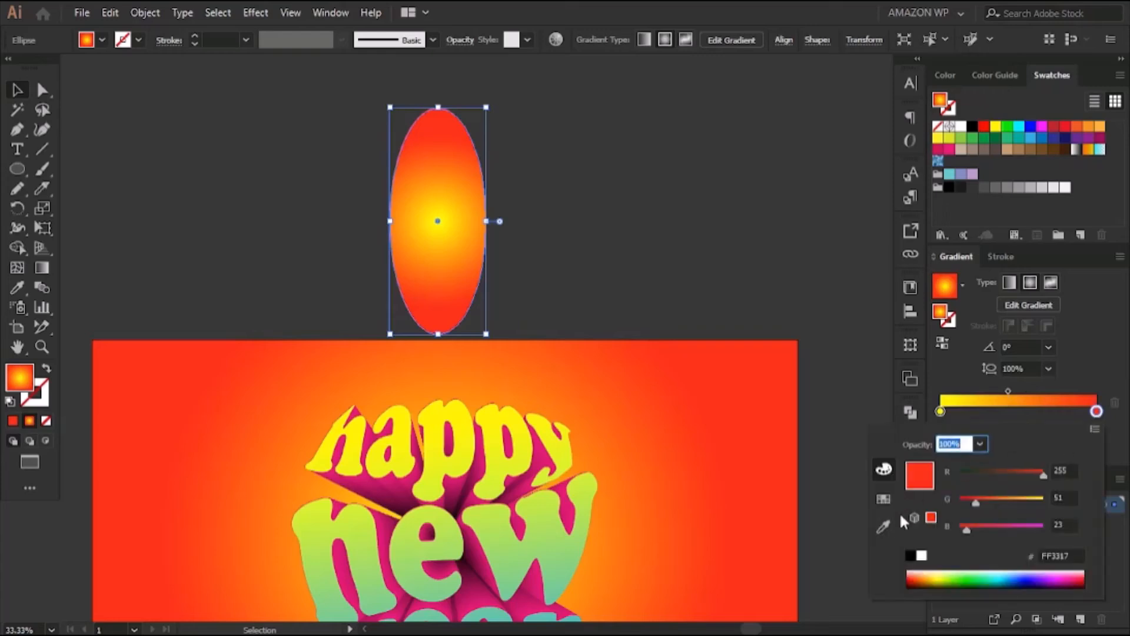
{"action": "left_click", "coordinate": [914, 555]}
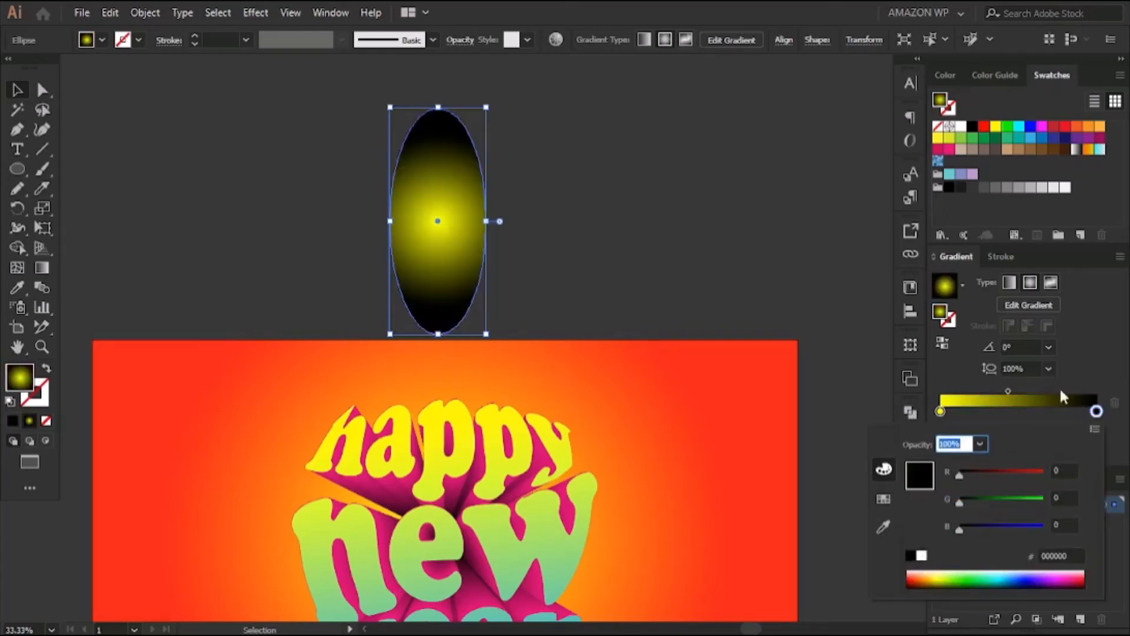
{"action": "left_click", "coordinate": [204, 155]}
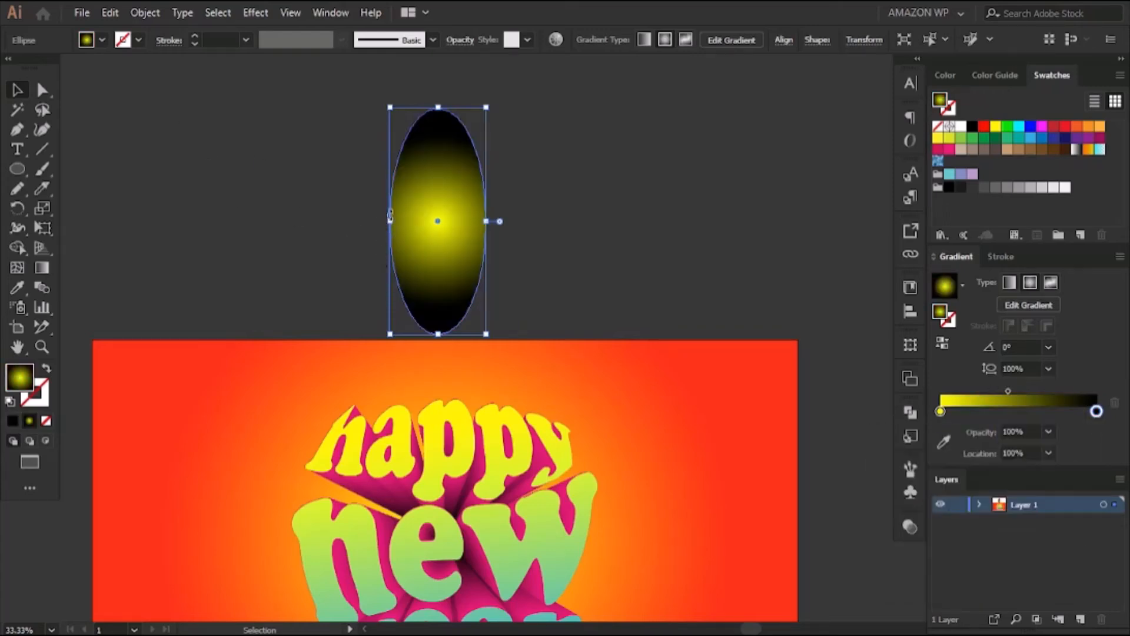
Squeeze the gradient ellipse horizontally into a very thin vertical sliver while keeping its height
{"action": "left_click_drag", "start_coordinate": [390, 222], "coordinate": [482, 238]}
{"action": "left_click", "coordinate": [574, 198]}
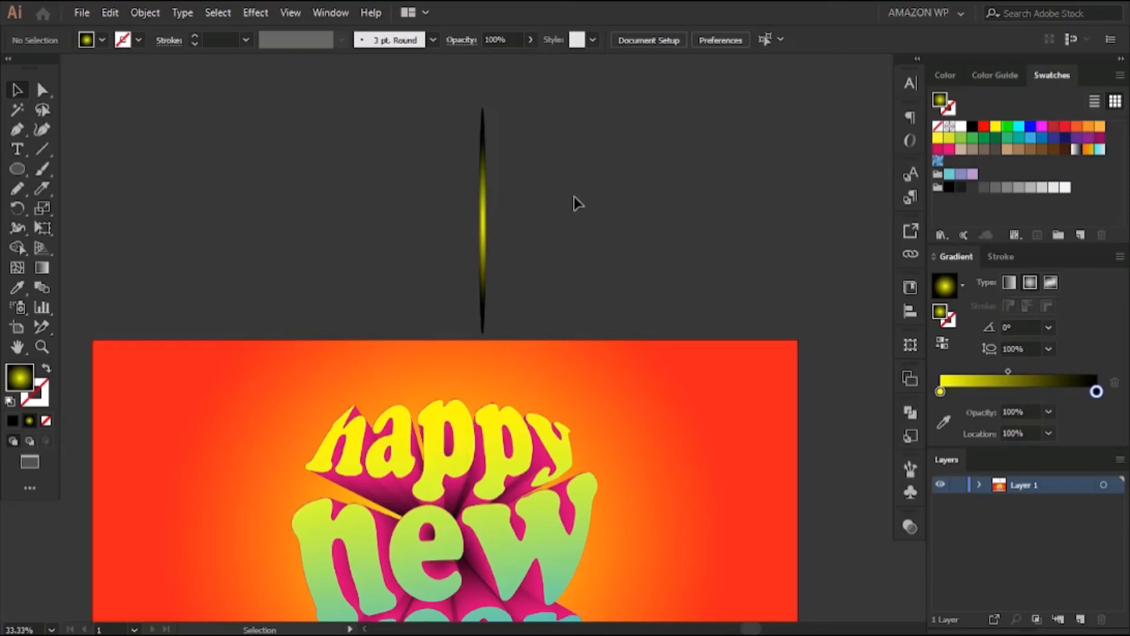
{"action": "key", "text": "ctrl+plus"}
{"action": "key", "text": "ctrl+plus"}
{"action": "key", "text": "ctrl+plus"}
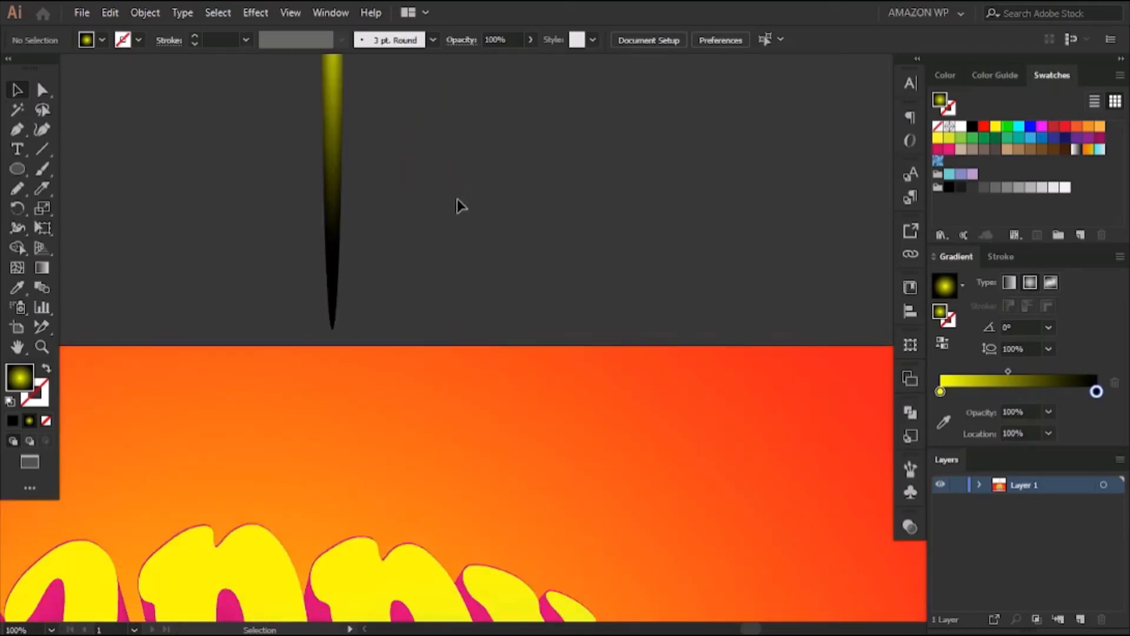
{"action": "left_click_drag", "start_coordinate": [425, 138], "coordinate": [488, 429]}
{"action": "left_click", "coordinate": [402, 293]}
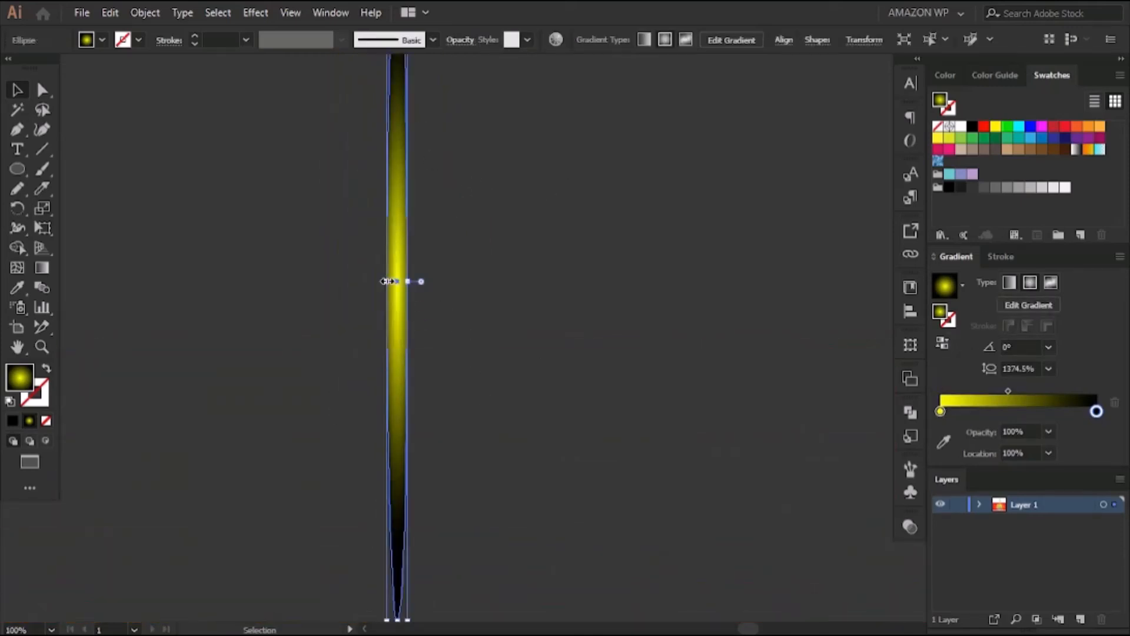
{"action": "left_click_drag", "start_coordinate": [388, 282], "coordinate": [405, 281]}
{"action": "left_click", "coordinate": [508, 235]}
Slightly lighten the yellow center stop of the sliver's radial gradient by raising its blue component
{"action": "key", "text": "ctrl+minus"}
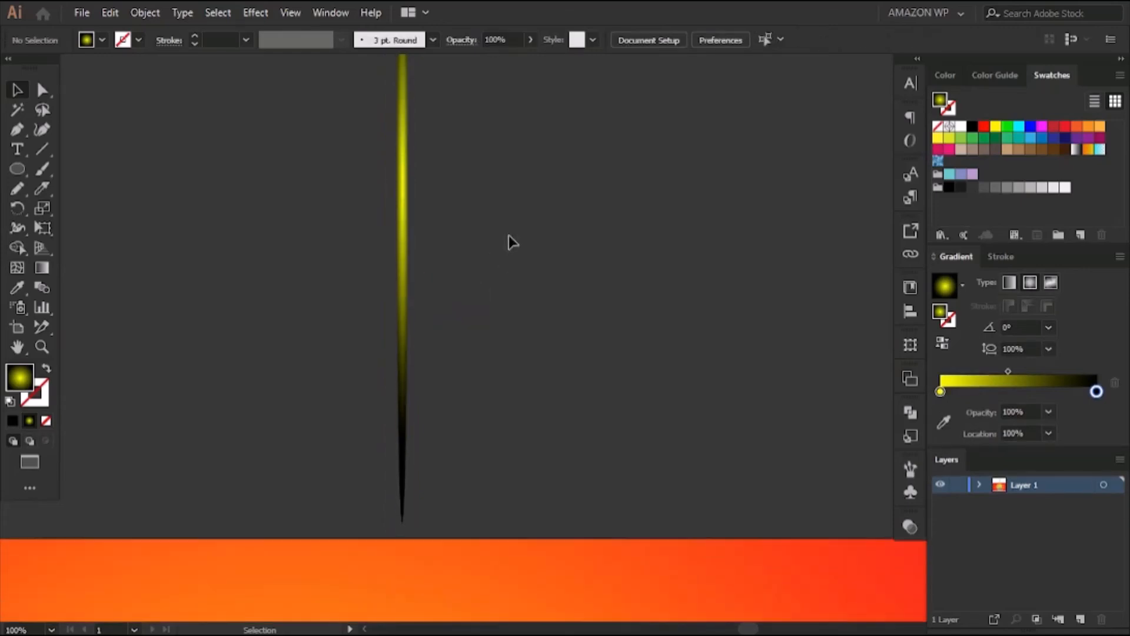
{"action": "key", "text": "ctrl+minus"}
{"action": "key", "text": "ctrl+minus"}
{"action": "key", "text": "ctrl+plus"}
{"action": "key", "text": "ctrl+plus"}
{"action": "left_click_drag", "start_coordinate": [564, 294], "coordinate": [551, 405]}
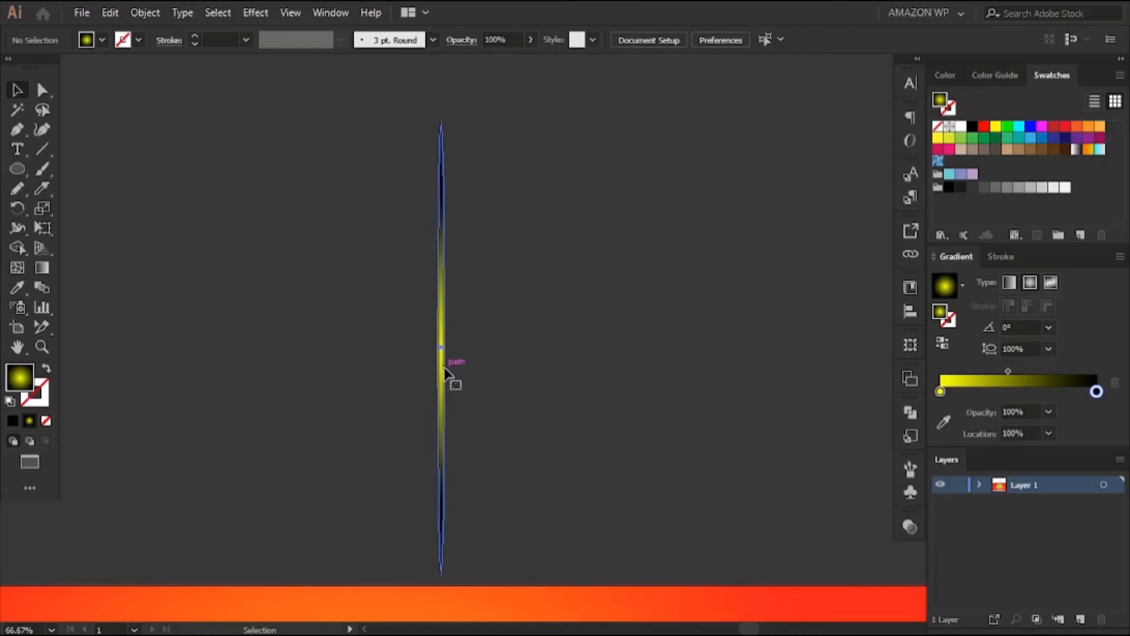
{"action": "left_click", "coordinate": [445, 373]}
{"action": "double_click", "coordinate": [940, 411]}
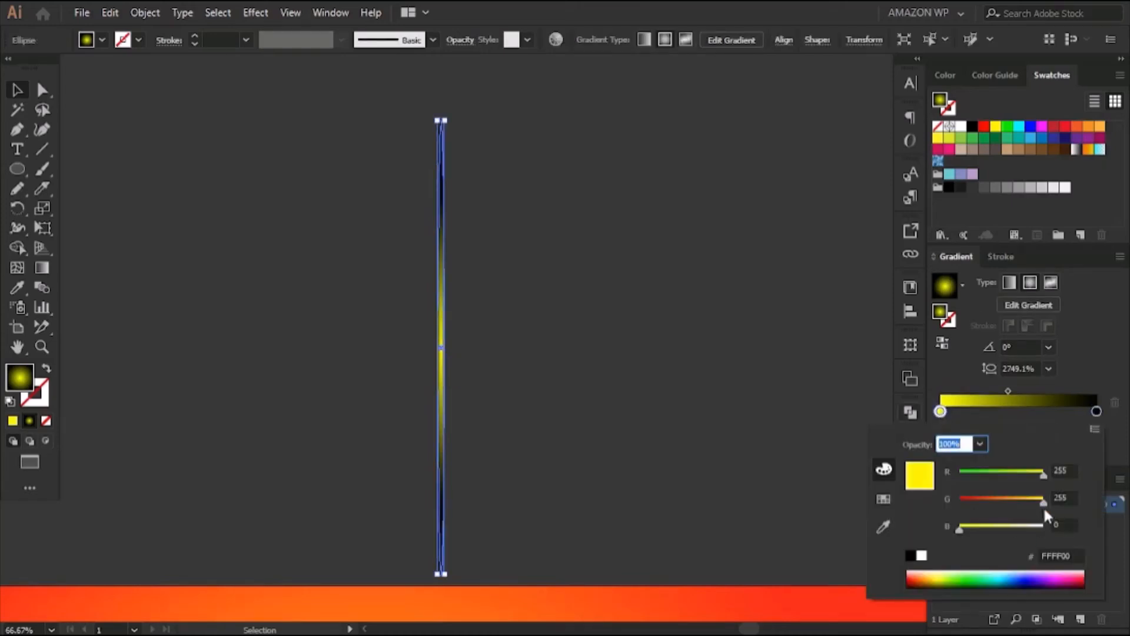
{"action": "left_click_drag", "start_coordinate": [960, 530], "coordinate": [975, 530]}
{"action": "left_click", "coordinate": [519, 337]}
{"action": "left_click", "coordinate": [357, 356]}
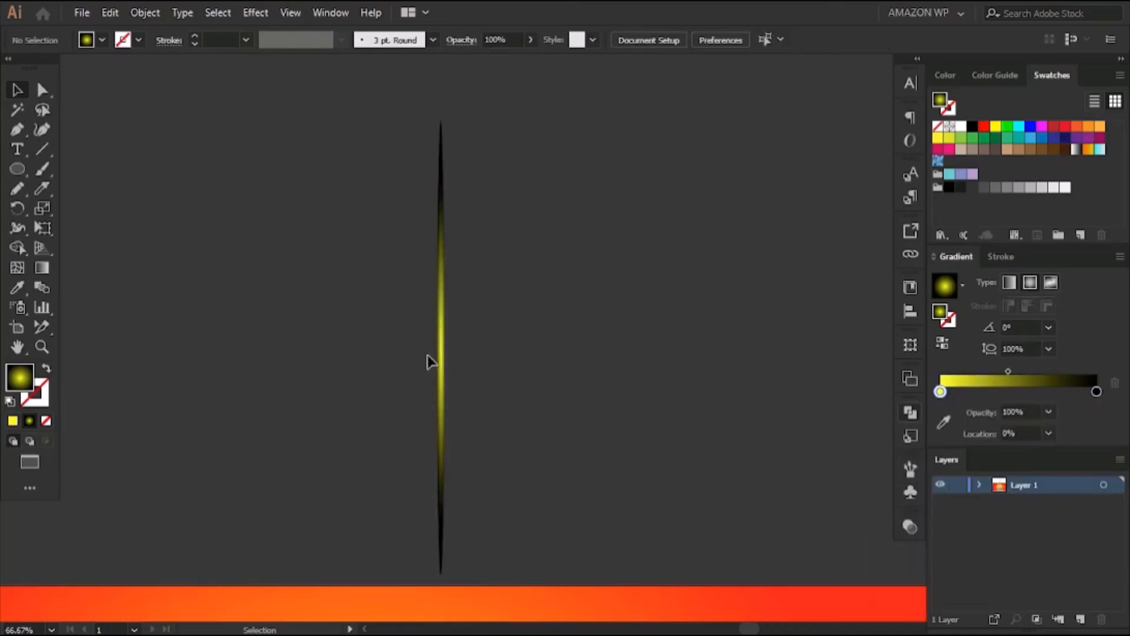
Duplicate the thin gradient ellipse beside the original and rotate the copy 90°
{"action": "left_click_drag", "start_coordinate": [440, 355], "coordinate": [578, 337], "text": "alt"}
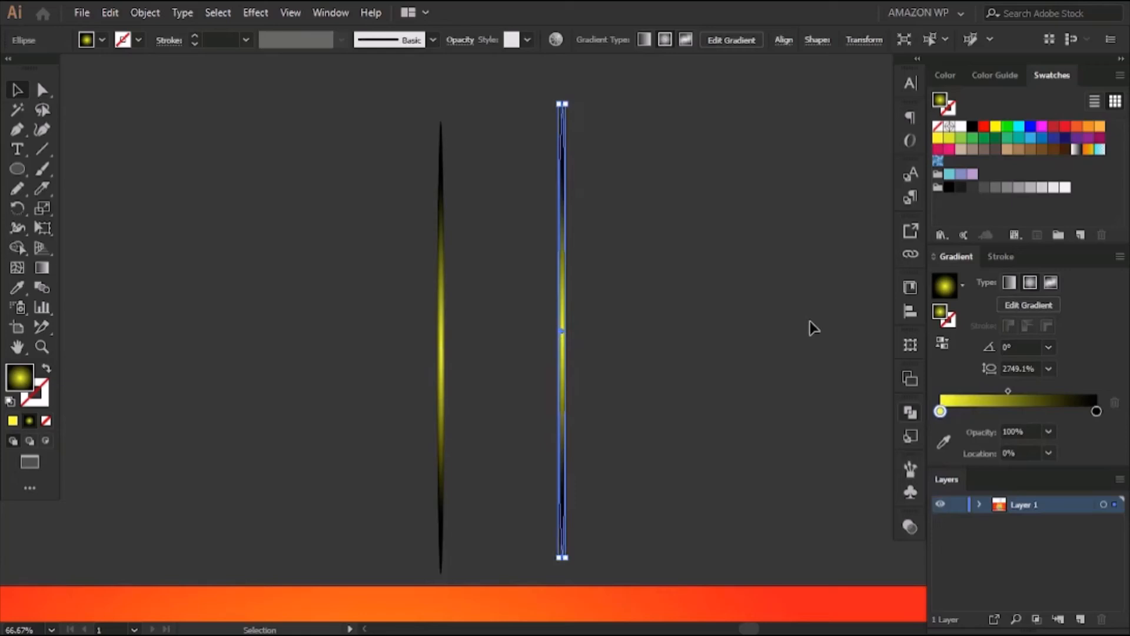
{"action": "right_click", "coordinate": [576, 325]}
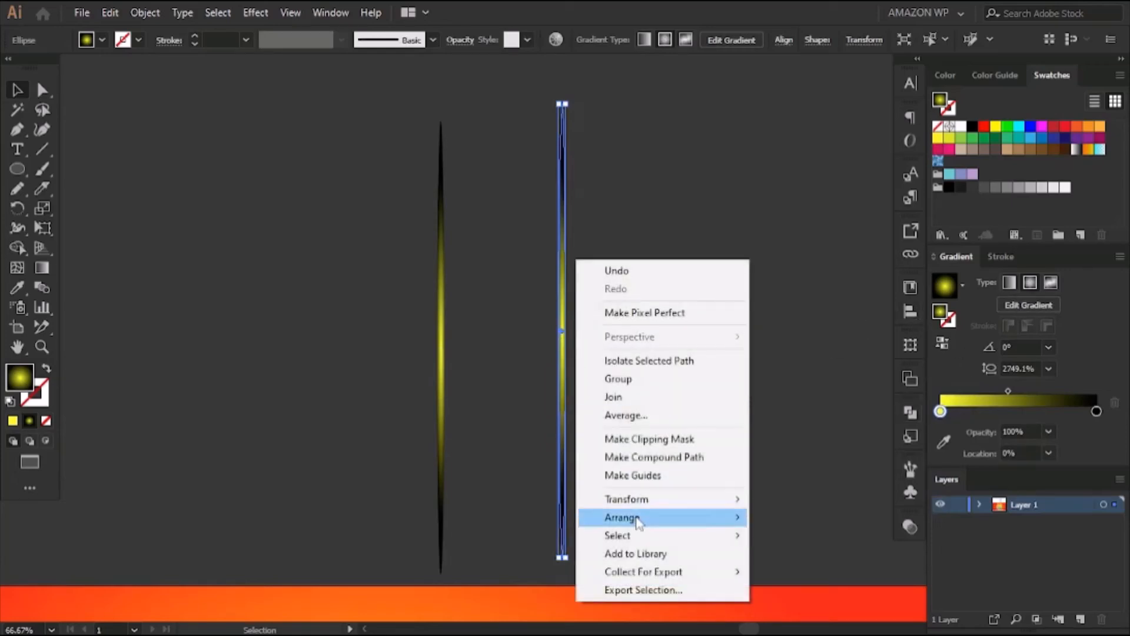
{"action": "mouse_move", "coordinate": [626, 499]}
{"action": "left_click", "coordinate": [845, 397]}
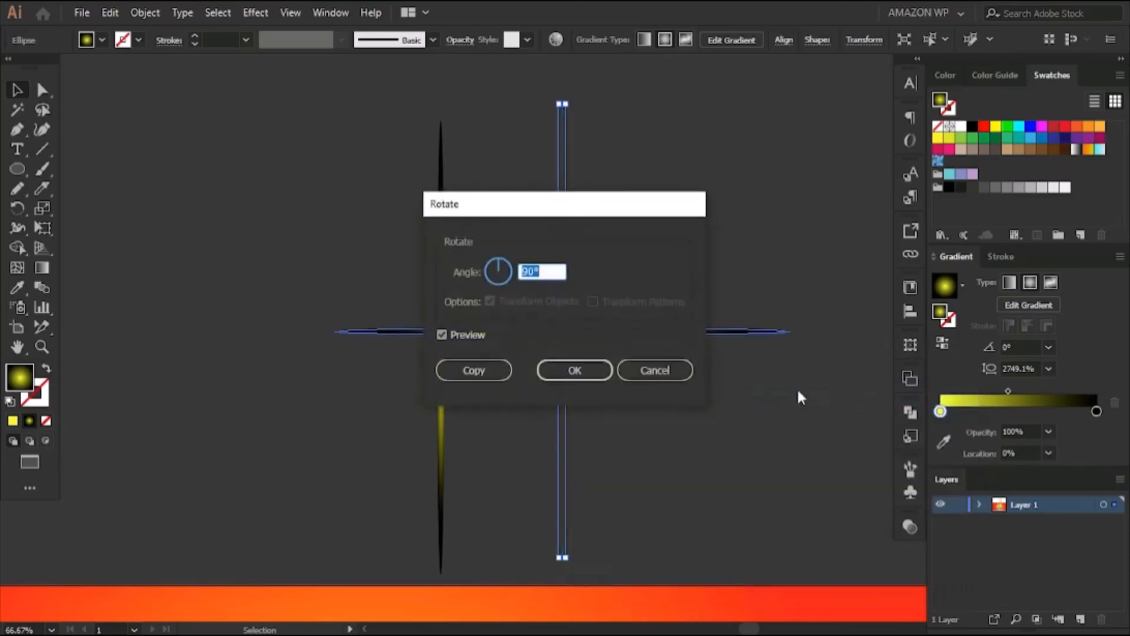
{"action": "left_click", "coordinate": [580, 373]}
{"action": "left_click", "coordinate": [605, 336]}
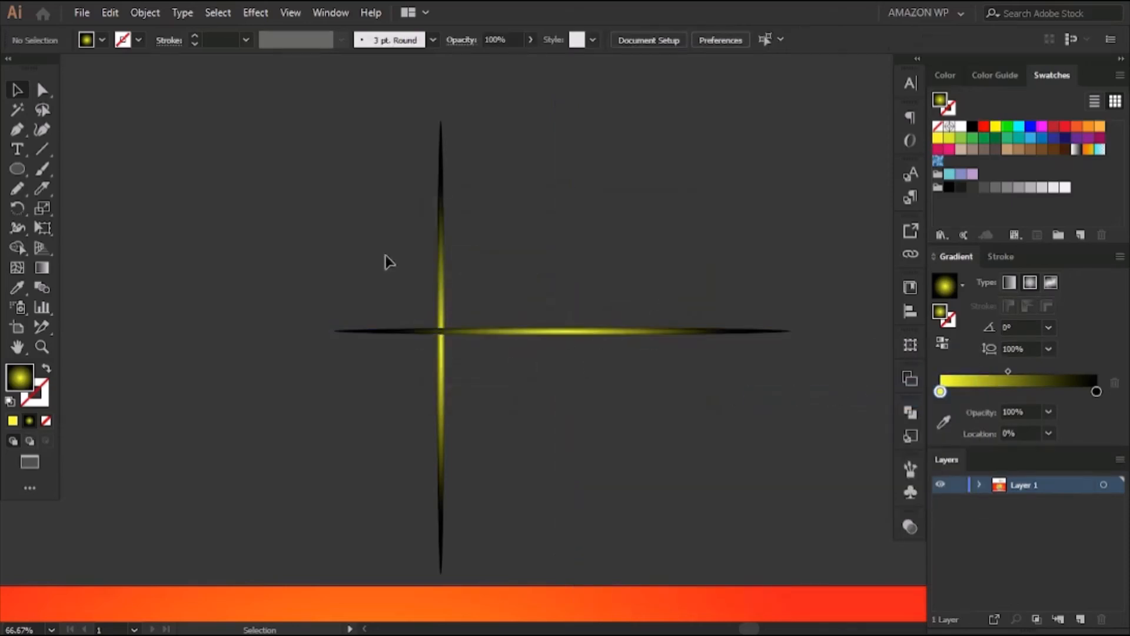
Align the two thin ellipses on their horizontal and vertical centers to form a cross and group them
{"action": "left_click_drag", "start_coordinate": [385, 260], "coordinate": [439, 365]}
{"action": "left_click", "coordinate": [910, 311]}
{"action": "left_click", "coordinate": [870, 422]}
{"action": "left_click", "coordinate": [874, 443]}
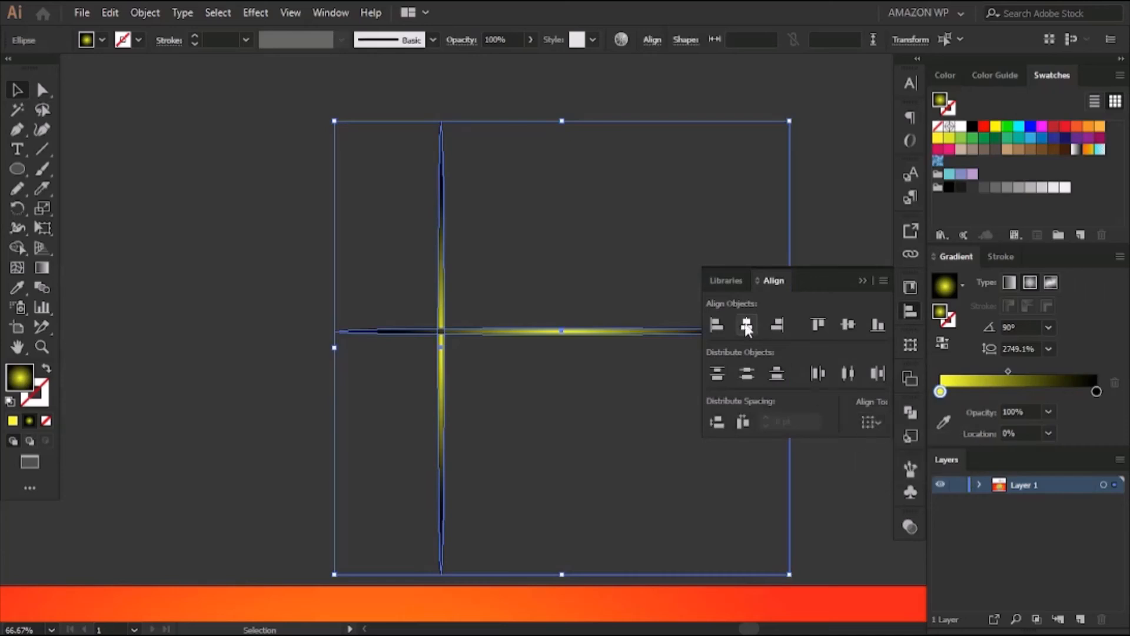
{"action": "left_click", "coordinate": [746, 326]}
{"action": "left_click", "coordinate": [847, 326]}
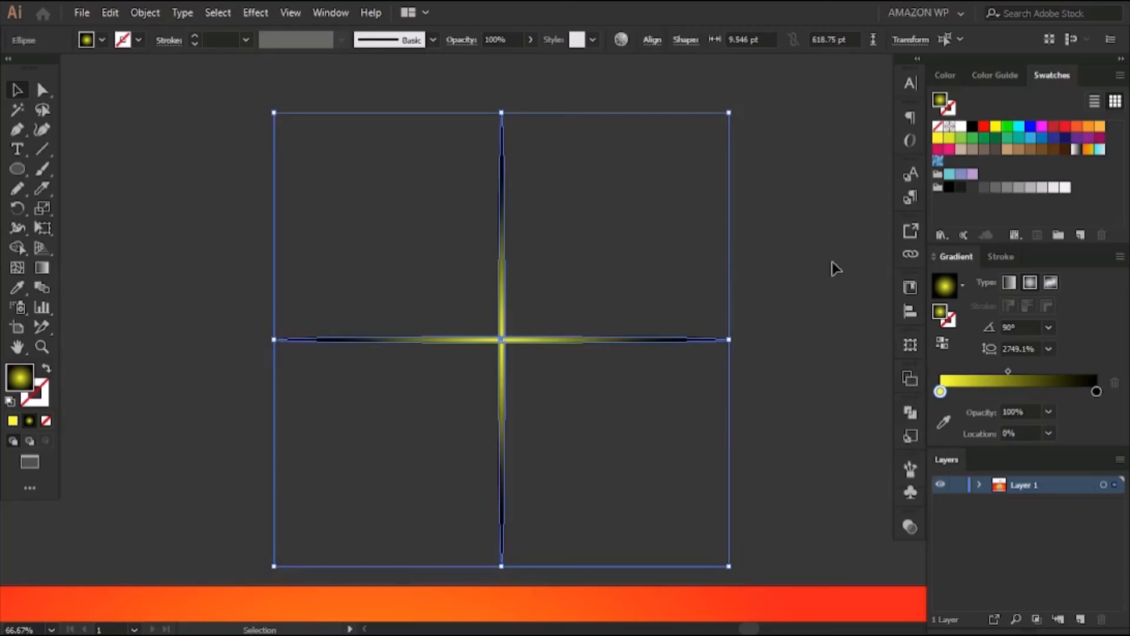
{"action": "left_click_drag", "start_coordinate": [426, 255], "coordinate": [552, 396]}
{"action": "right_click", "coordinate": [516, 277]}
{"action": "left_click", "coordinate": [566, 377]}
{"action": "left_click", "coordinate": [582, 281]}
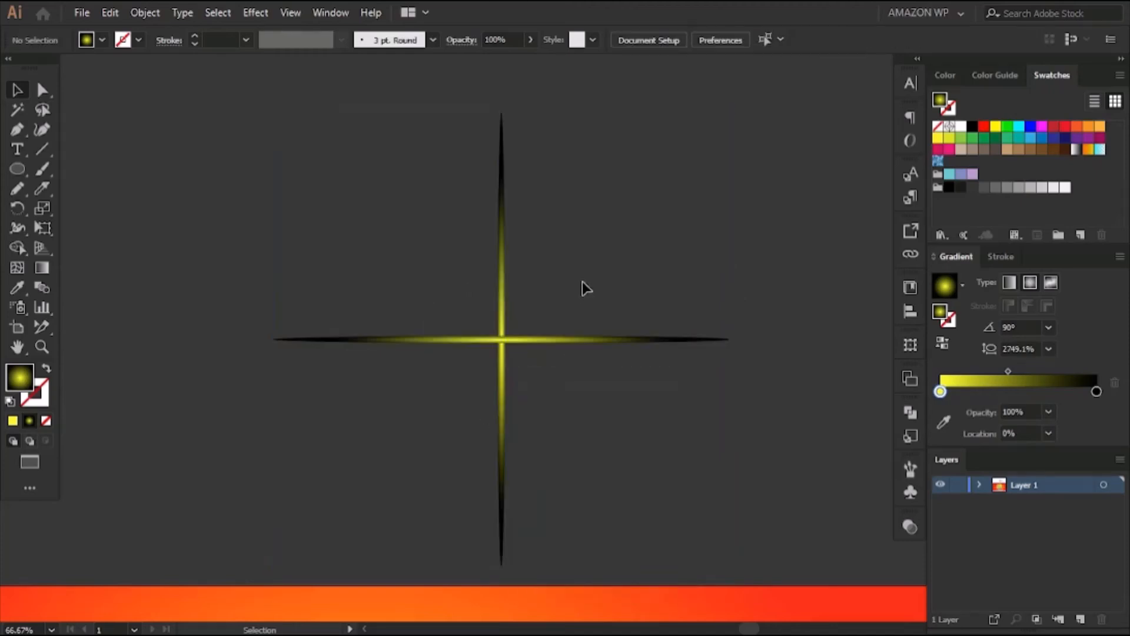
Duplicate the cross, scale the copy down to less than half size, and place it over the large cross's center
{"action": "left_click", "coordinate": [506, 340]}
{"action": "left_click_drag", "start_coordinate": [506, 340], "coordinate": [572, 300]}
{"action": "left_click_drag", "start_coordinate": [794, 524], "coordinate": [521, 289]}
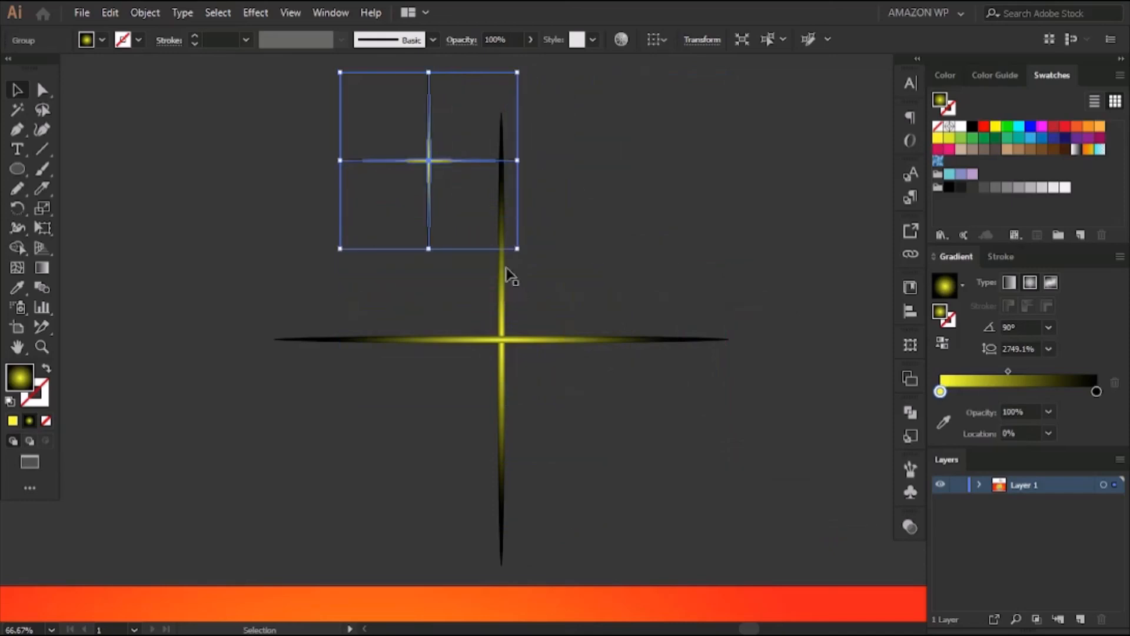
{"action": "left_click_drag", "start_coordinate": [449, 157], "coordinate": [516, 339]}
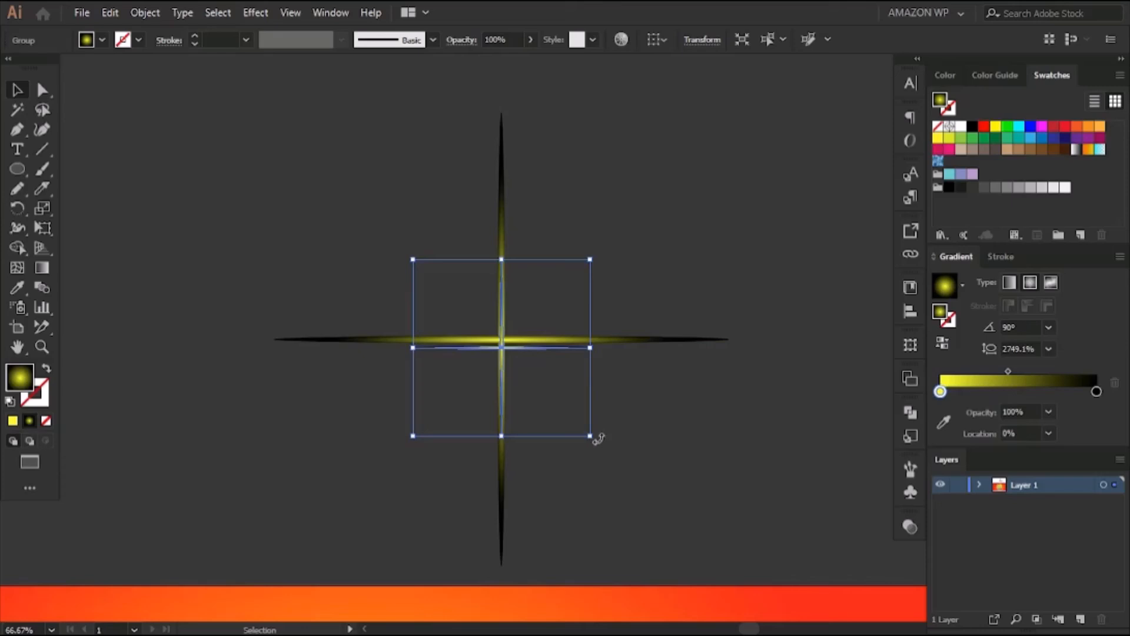
Rotate the small cross to 315° so its rays run diagonally, and center it on the large cross
{"action": "left_click_drag", "start_coordinate": [595, 436], "coordinate": [530, 461]}
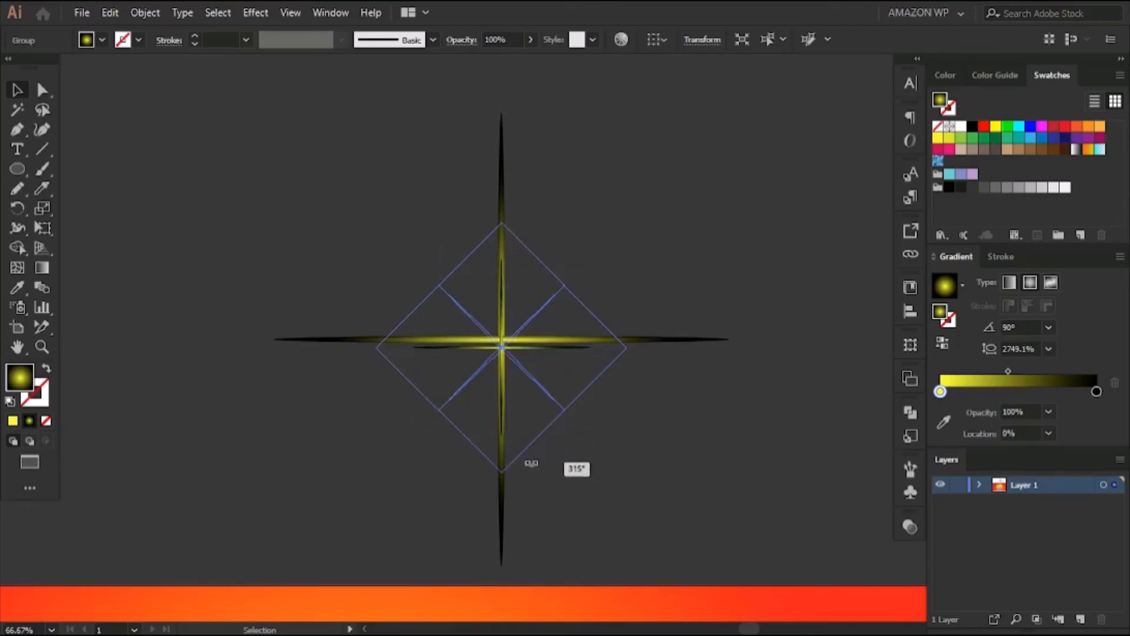
{"action": "left_click_drag", "start_coordinate": [501, 346], "coordinate": [559, 323]}
{"action": "key", "text": "ctrl+plus"}
{"action": "key", "text": "ctrl+plus"}
{"action": "key", "text": "ctrl+plus"}
{"action": "left_click", "coordinate": [784, 222]}
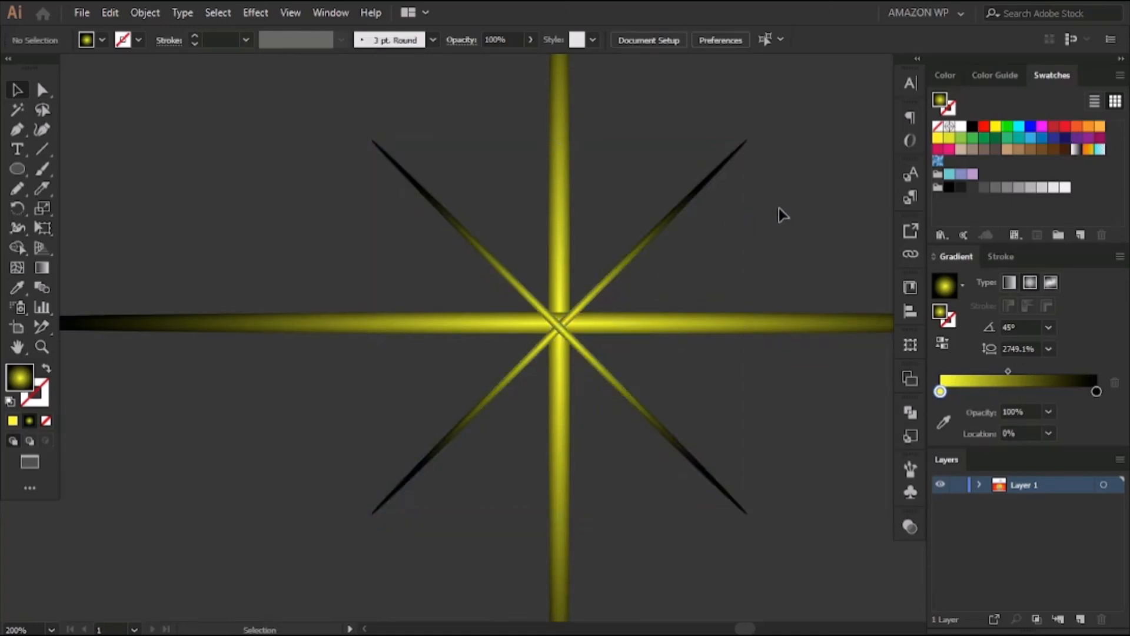
Duplicate the small diagonal cross, enlarge and rotate the copy to a gradient angle of about 60°, and center it on the star
{"action": "key", "text": "ctrl+minus"}
{"action": "key", "text": "ctrl+minus"}
{"action": "key", "text": "ctrl+minus"}
{"action": "key", "text": "ctrl+minus"}
{"action": "key", "text": "ctrl+minus"}
{"action": "key", "text": "ctrl+minus"}
{"action": "key", "text": "ctrl+plus"}
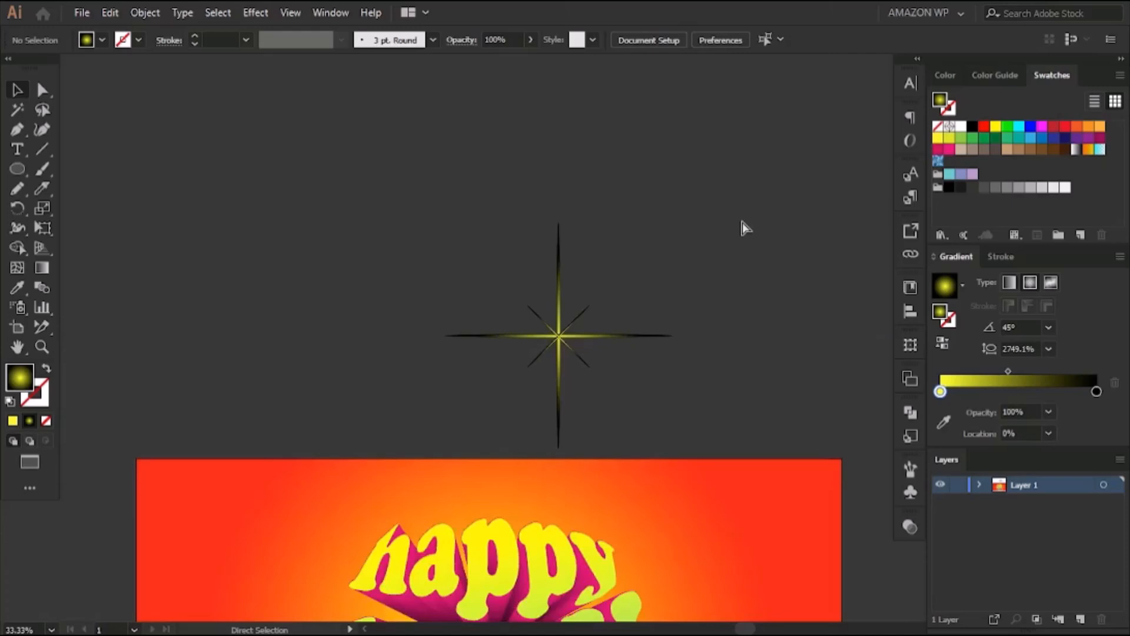
{"action": "key", "text": "ctrl+plus"}
{"action": "key", "text": "ctrl+plus"}
{"action": "key", "text": "ctrl+plus"}
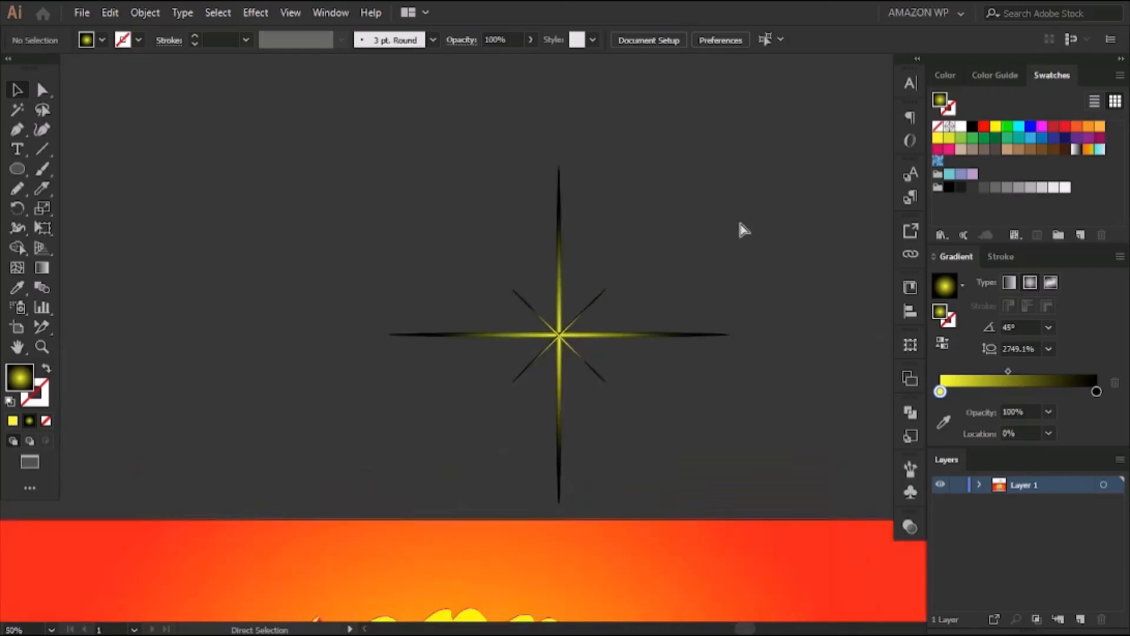
{"action": "left_click", "coordinate": [539, 362]}
{"action": "left_click_drag", "start_coordinate": [538, 361], "coordinate": [538, 396]}
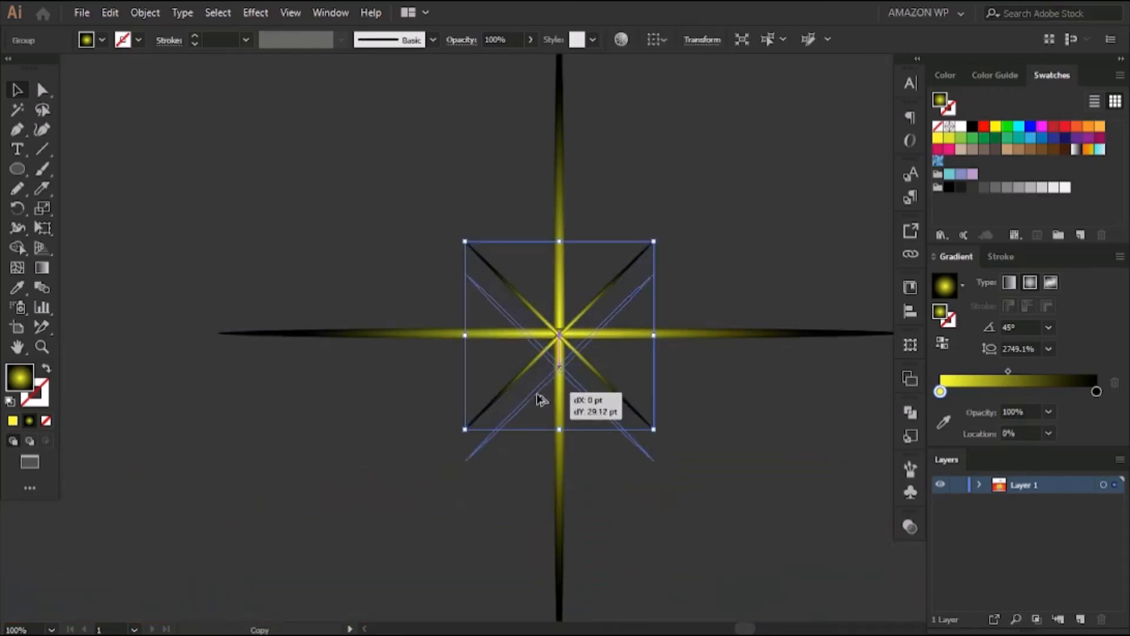
{"action": "left_click_drag", "start_coordinate": [653, 462], "coordinate": [754, 497]}
{"action": "left_click_drag", "start_coordinate": [595, 412], "coordinate": [559, 340]}
{"action": "left_click", "coordinate": [772, 244]}
{"action": "scroll", "coordinate": [773, 241], "scroll_direction": "down", "scroll_amount": 3}
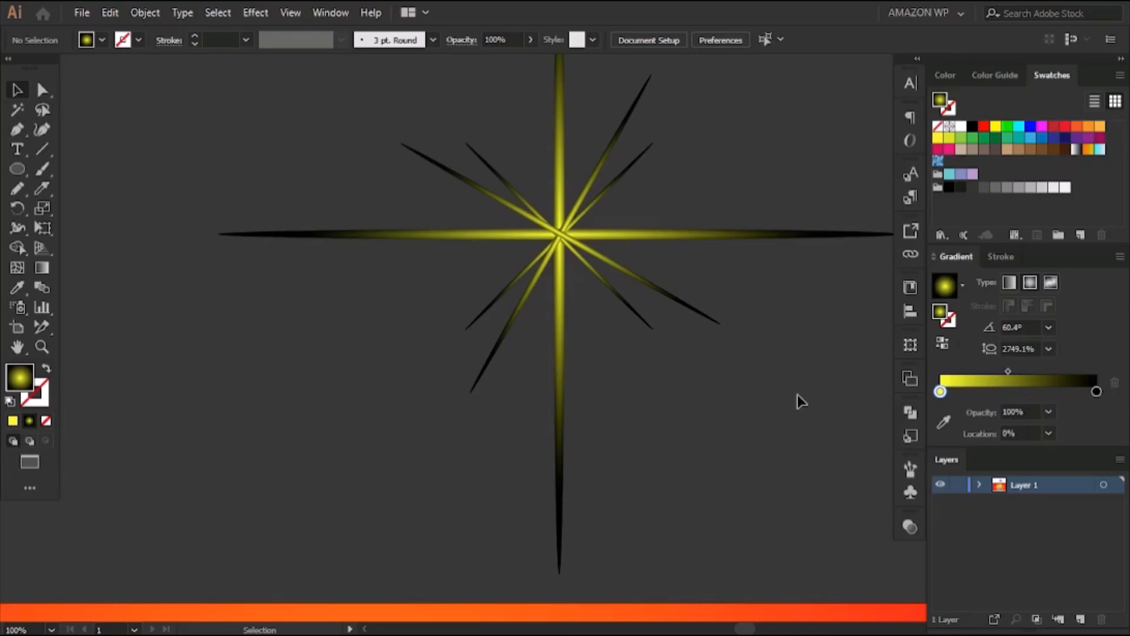
Enlarge the slanted middle-sized cross a little more and move it back onto the star's center
{"action": "key", "text": "ctrl+minus"}
{"action": "key", "text": "ctrl+minus"}
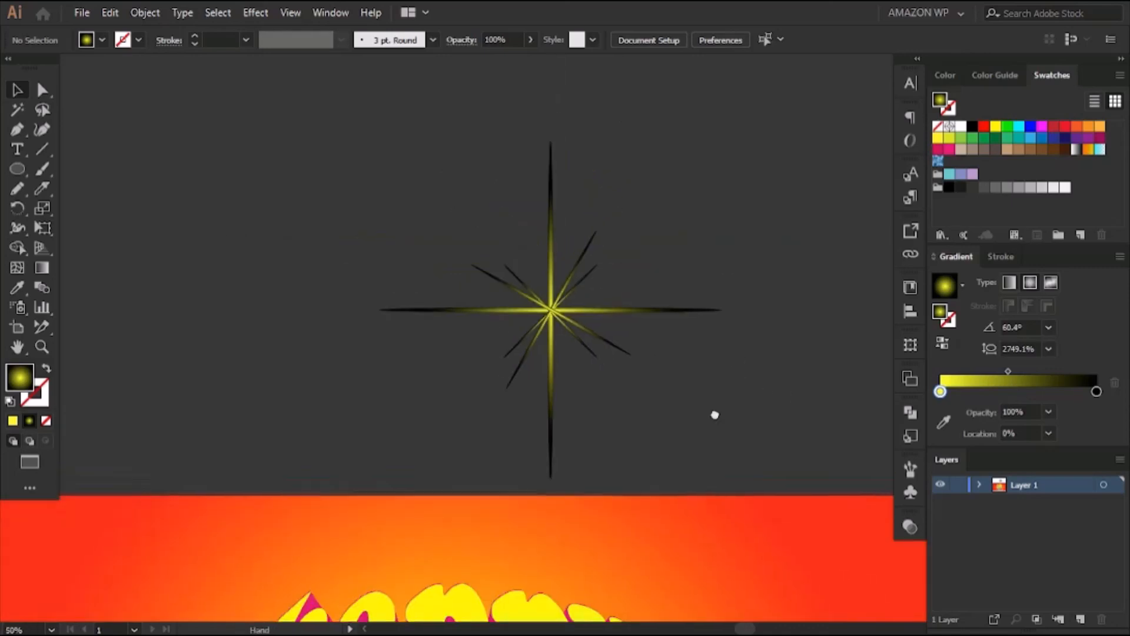
{"action": "left_click", "coordinate": [602, 379]}
{"action": "left_click_drag", "start_coordinate": [616, 259], "coordinate": [650, 225]}
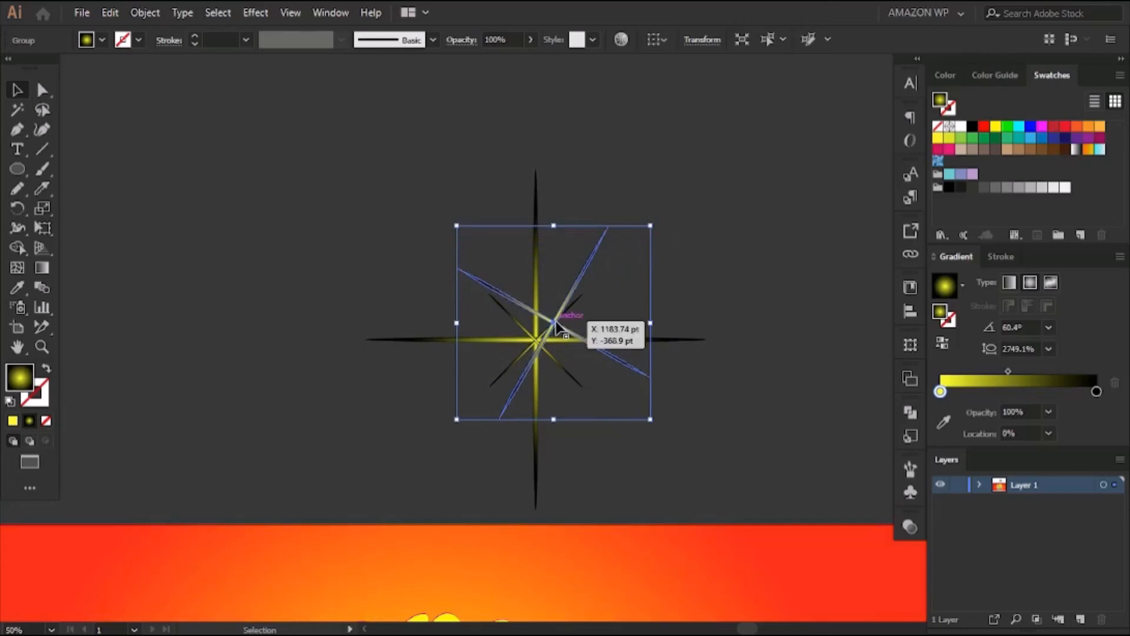
{"action": "left_click_drag", "start_coordinate": [558, 311], "coordinate": [540, 329]}
{"action": "left_click", "coordinate": [678, 231]}
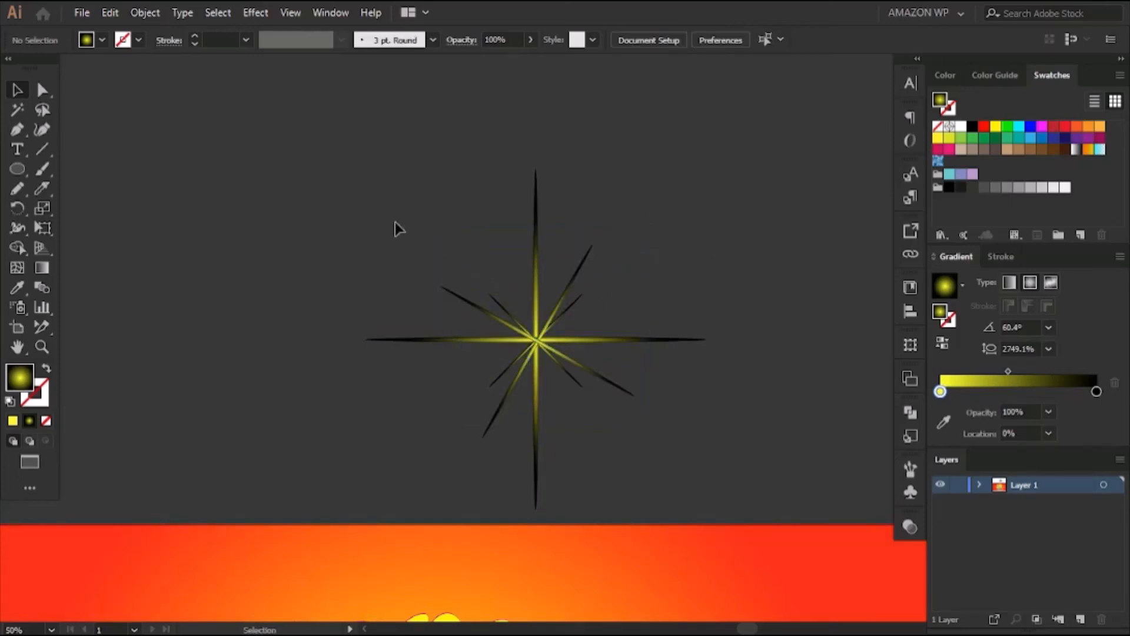
Group the three overlapping crosses into a single starburst
{"action": "left_click_drag", "start_coordinate": [393, 214], "coordinate": [626, 443]}
{"action": "right_click", "coordinate": [544, 358]}
{"action": "left_click", "coordinate": [584, 418]}
{"action": "left_click", "coordinate": [764, 386]}
Set the starburst's blending mode to Screen
{"action": "scroll", "coordinate": [764, 386], "scroll_direction": "down", "scroll_amount": 2}
{"action": "left_click", "coordinate": [542, 285]}
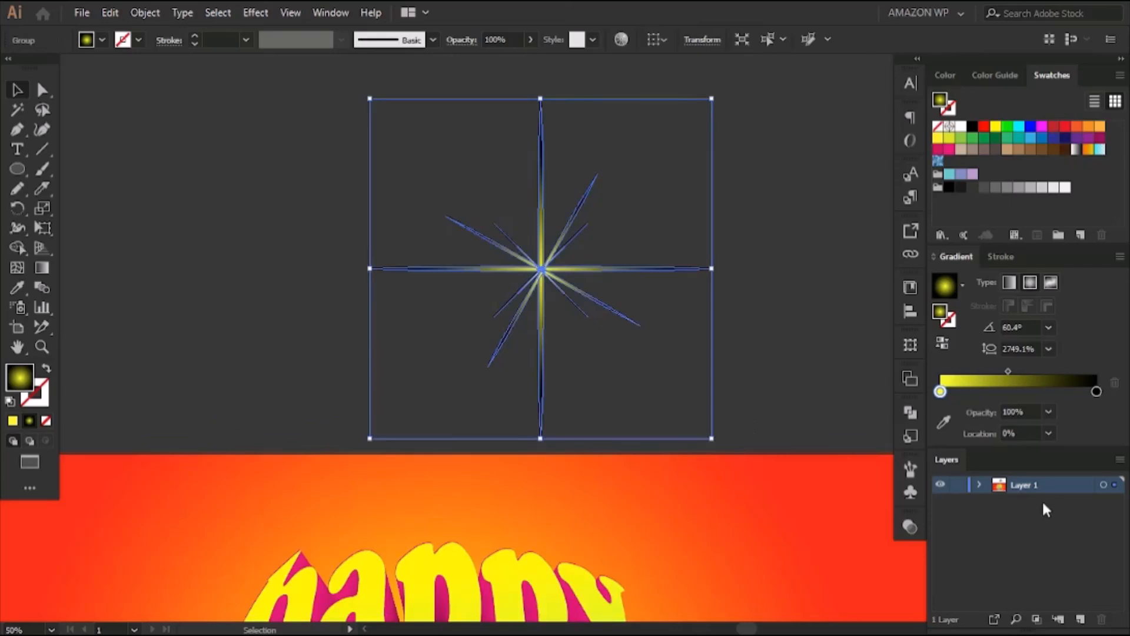
{"action": "left_click", "coordinate": [912, 526]}
{"action": "left_click", "coordinate": [775, 544]}
{"action": "left_click", "coordinate": [750, 328]}
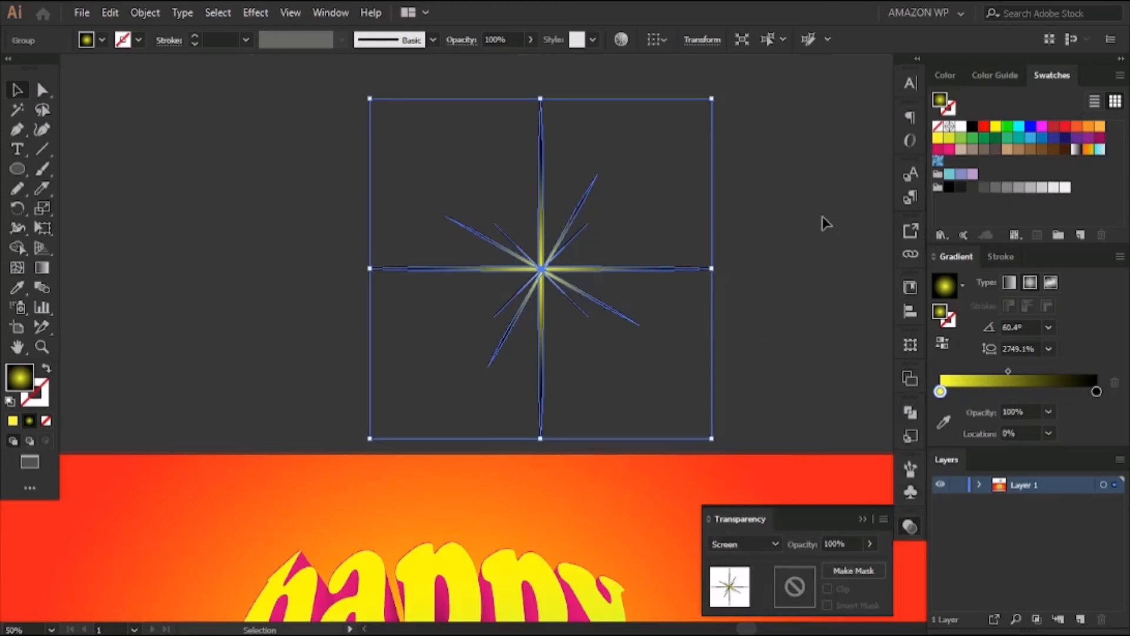
{"action": "left_click", "coordinate": [779, 283]}
Move the starburst onto the artboard over the "h" of "happy"
{"action": "scroll", "coordinate": [779, 283], "scroll_direction": "down", "scroll_amount": 4}
{"action": "left_click_drag", "start_coordinate": [615, 142], "coordinate": [349, 447]}
{"action": "left_click", "coordinate": [421, 251]}
{"action": "left_click_drag", "start_coordinate": [449, 243], "coordinate": [571, 124]}
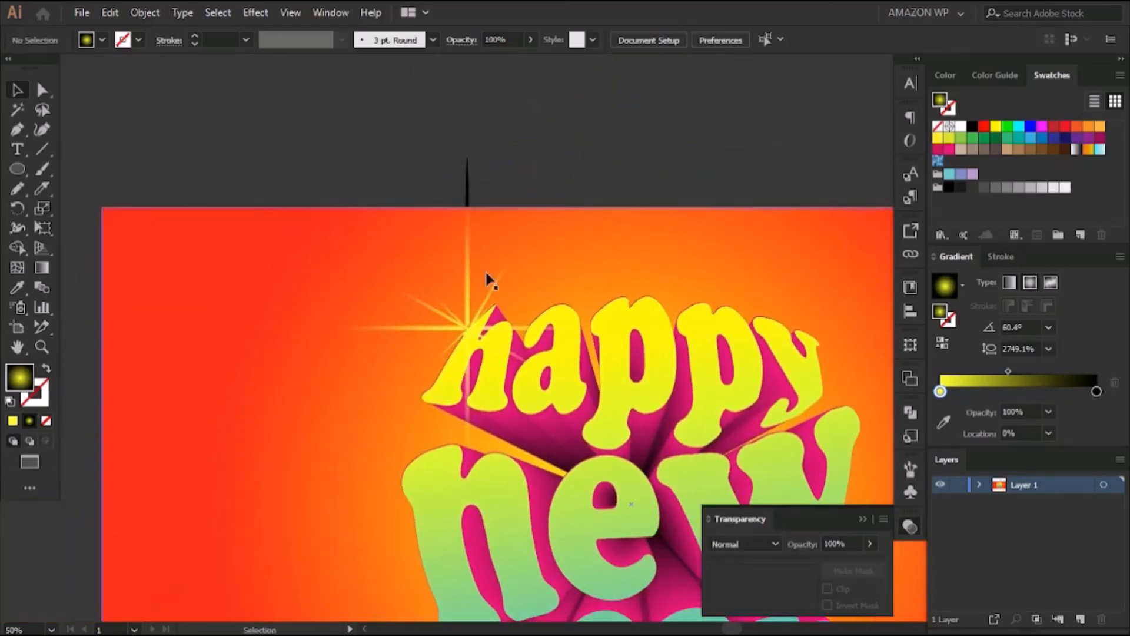
Scale the starburst down and reposition its center on the upper edge of the "h" in "happy"
{"action": "left_click", "coordinate": [467, 322]}
{"action": "left_click_drag", "start_coordinate": [468, 489], "coordinate": [460, 411]}
{"action": "left_click_drag", "start_coordinate": [469, 291], "coordinate": [471, 314]}
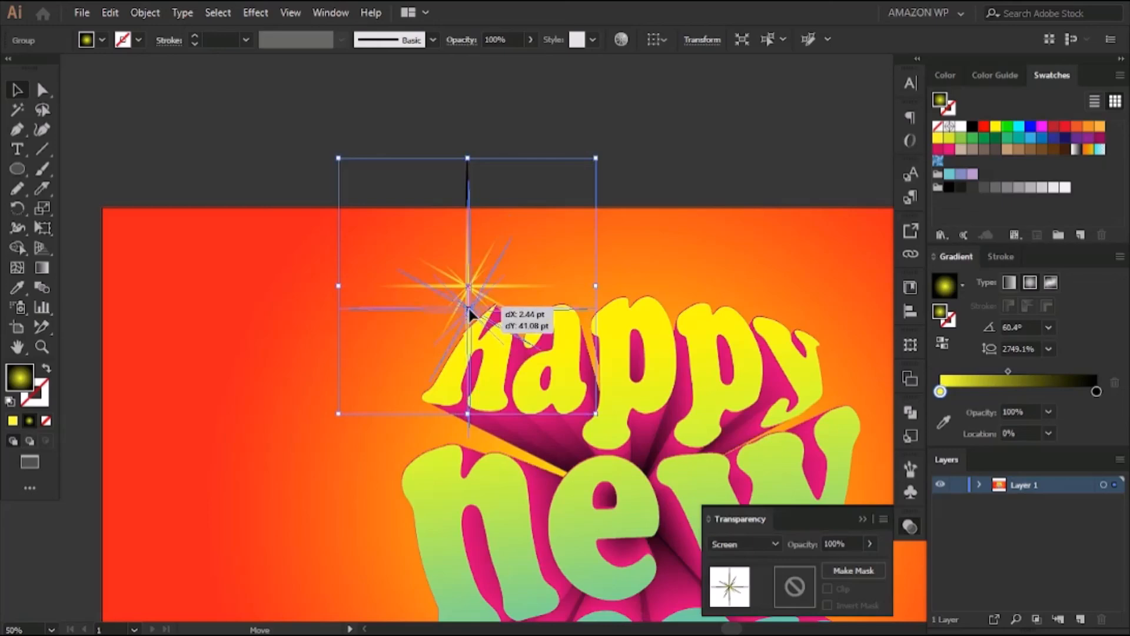
{"action": "left_click_drag", "start_coordinate": [471, 314], "coordinate": [485, 308]}
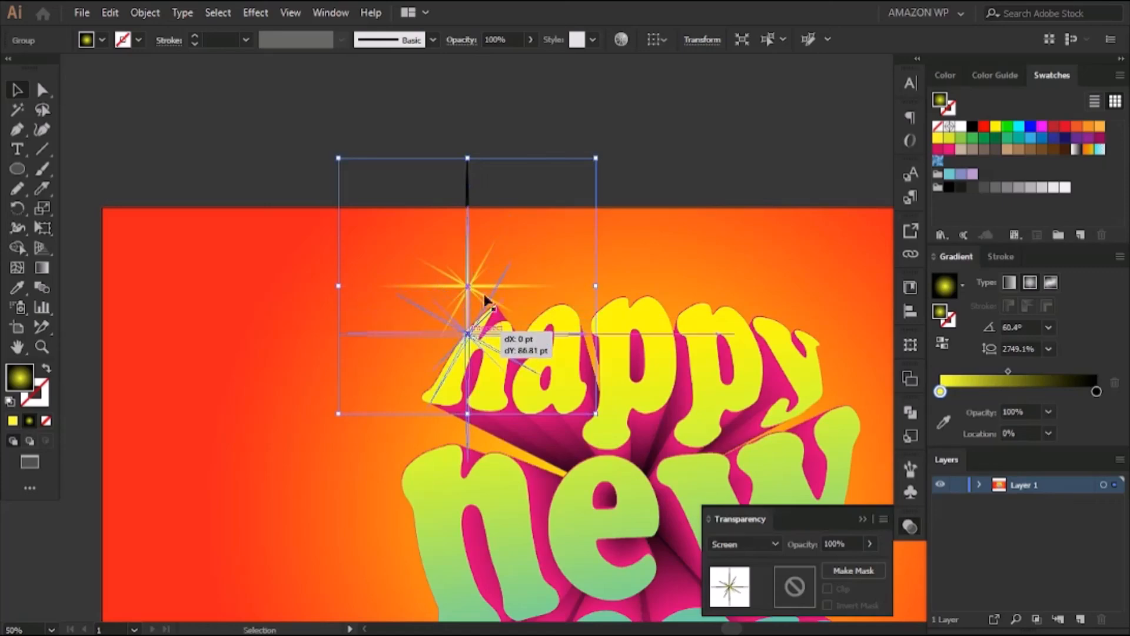
{"action": "left_click", "coordinate": [628, 134]}
{"action": "left_click_drag", "start_coordinate": [630, 132], "coordinate": [524, 104]}
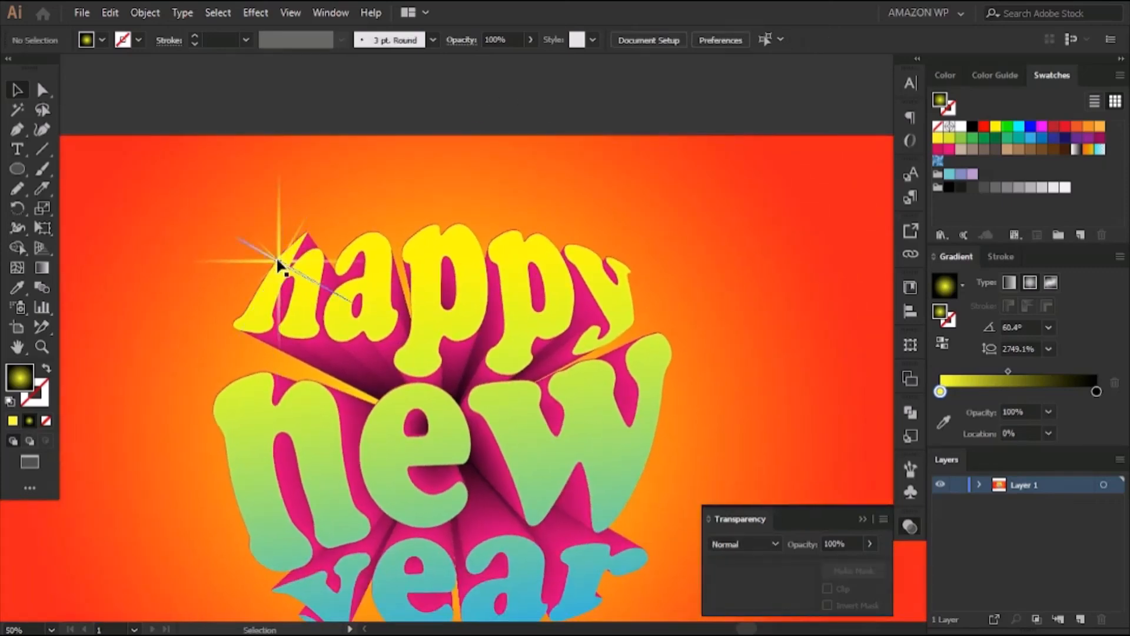
Place a copy of the starburst on the upper right tip of the "y" in "happy"
{"action": "left_click", "coordinate": [276, 254]}
{"action": "left_click_drag", "start_coordinate": [276, 255], "coordinate": [640, 270]}
{"action": "left_click", "coordinate": [602, 100]}
{"action": "left_click_drag", "start_coordinate": [675, 327], "coordinate": [699, 219]}
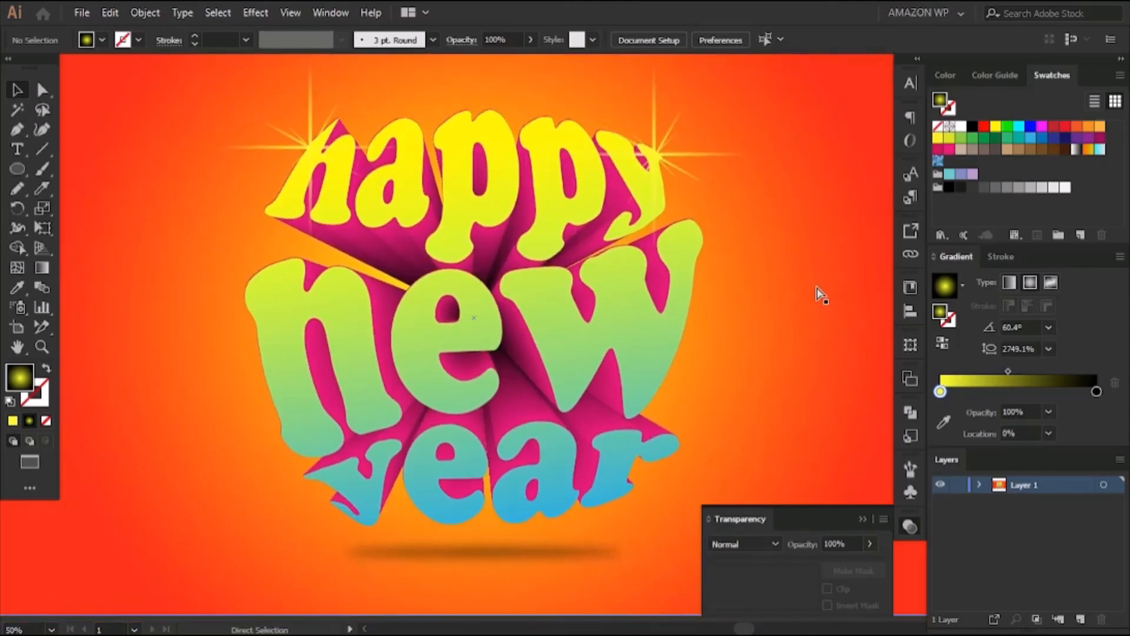
{"action": "key", "text": "ctrl+minus"}
{"action": "left_click_drag", "start_coordinate": [775, 243], "coordinate": [756, 235]}
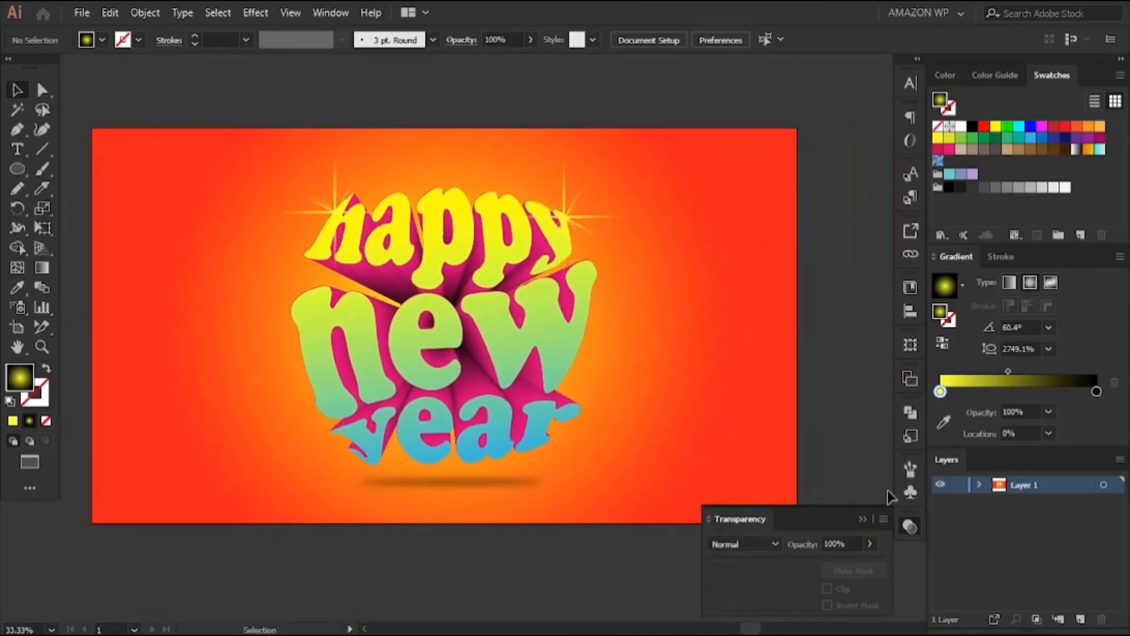
{"action": "left_click", "coordinate": [864, 519]}
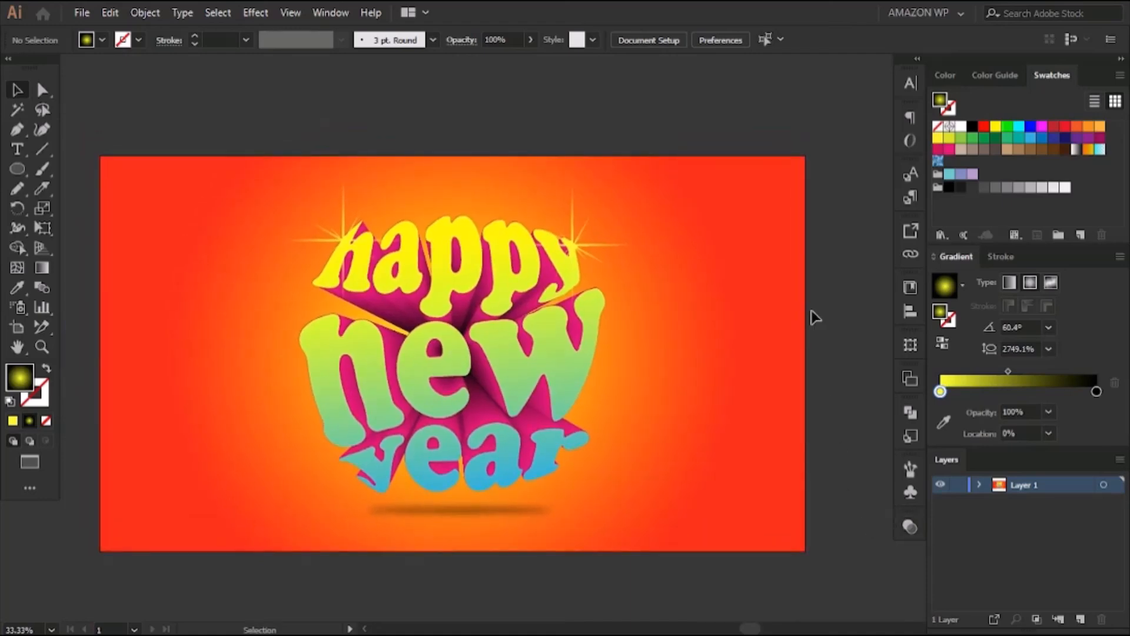
{"action": "key", "text": "ctrl+equal"}
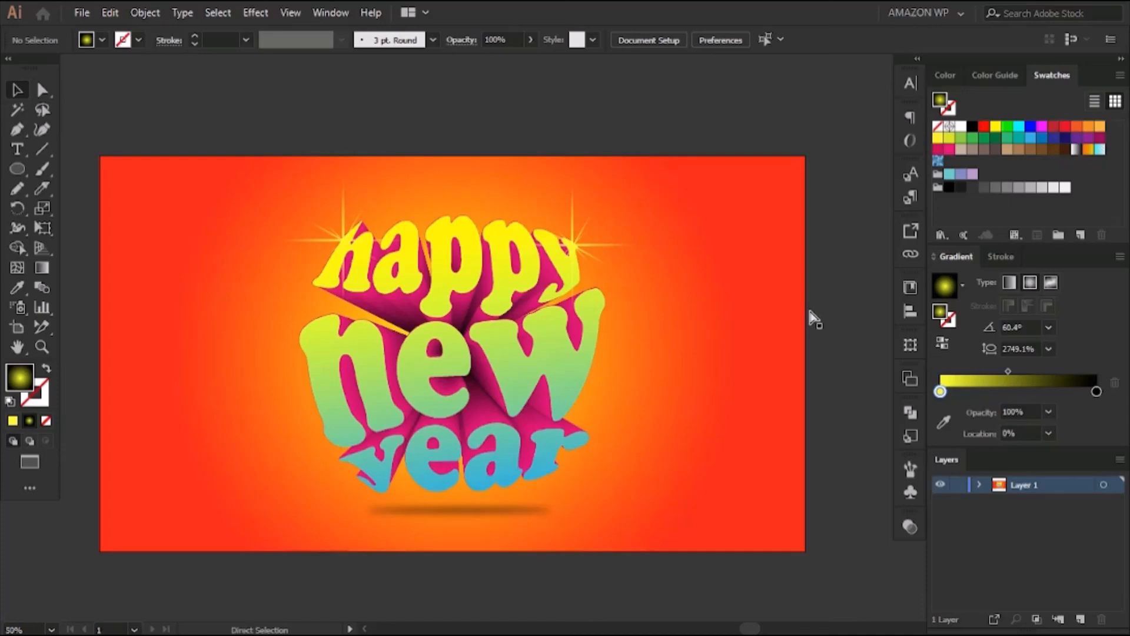